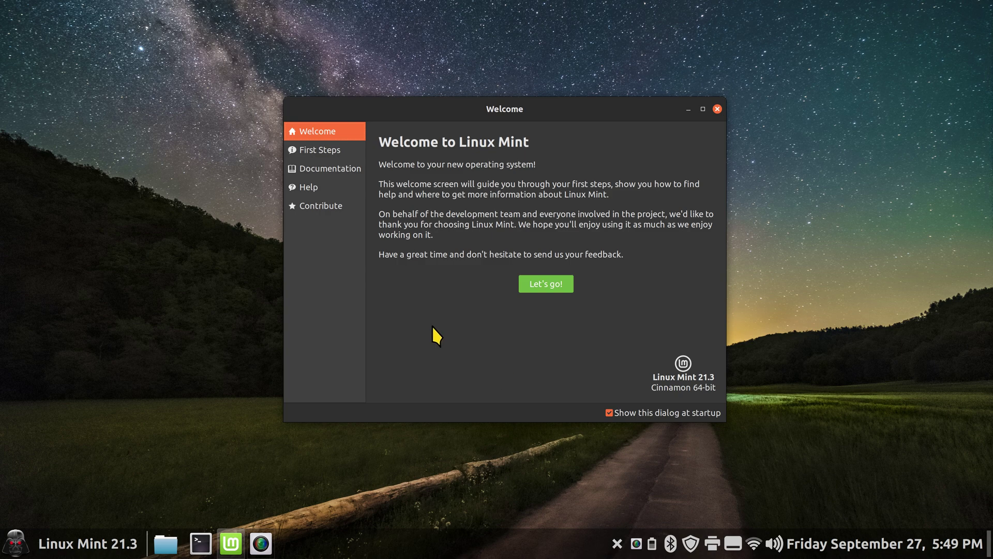
Look through the application menu's Games and Sound & Video categories, and close the menu.
left_click(11, 549)
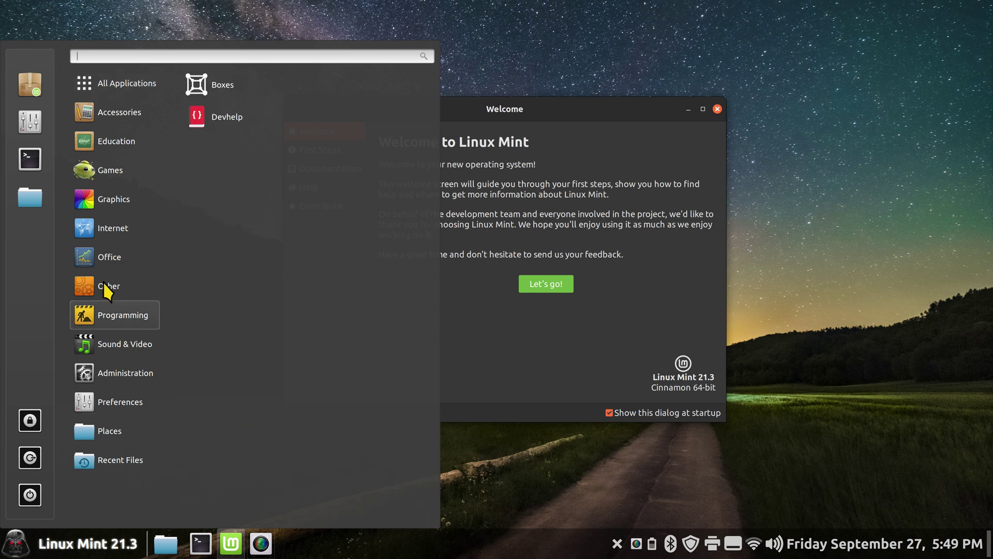
mouse_move(89, 177)
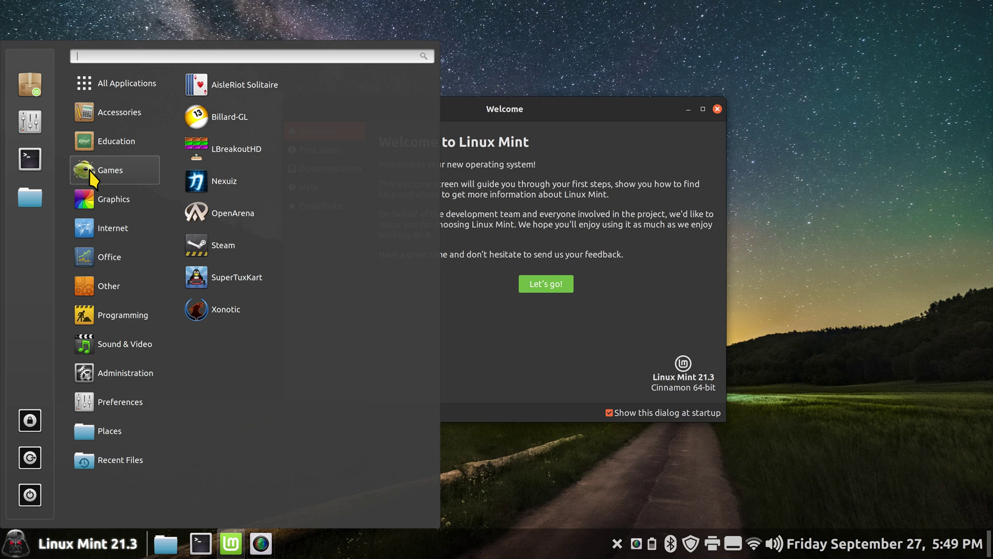
mouse_move(114, 343)
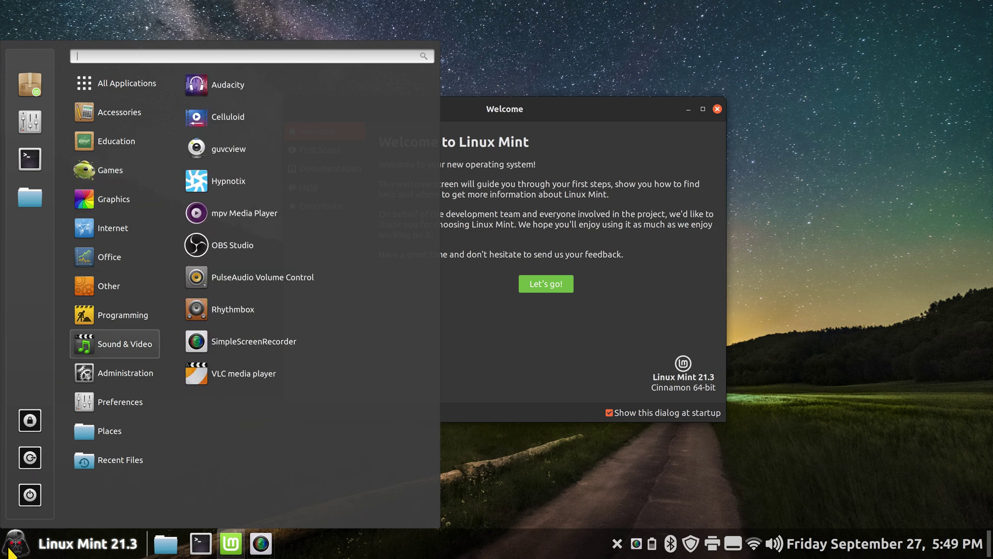
left_click(515, 357)
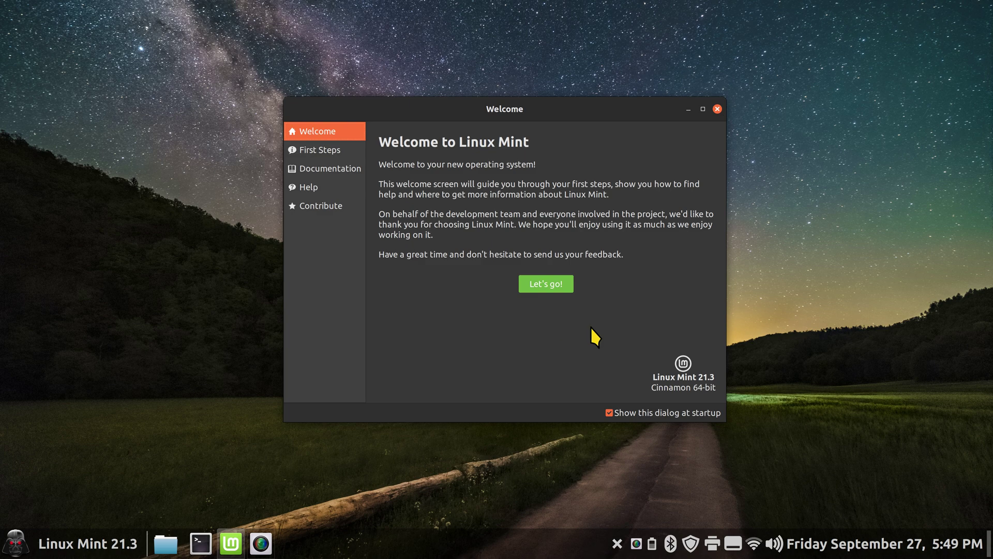
Dismiss the Welcome window and open the Themes page of System Settings.
left_click(717, 109)
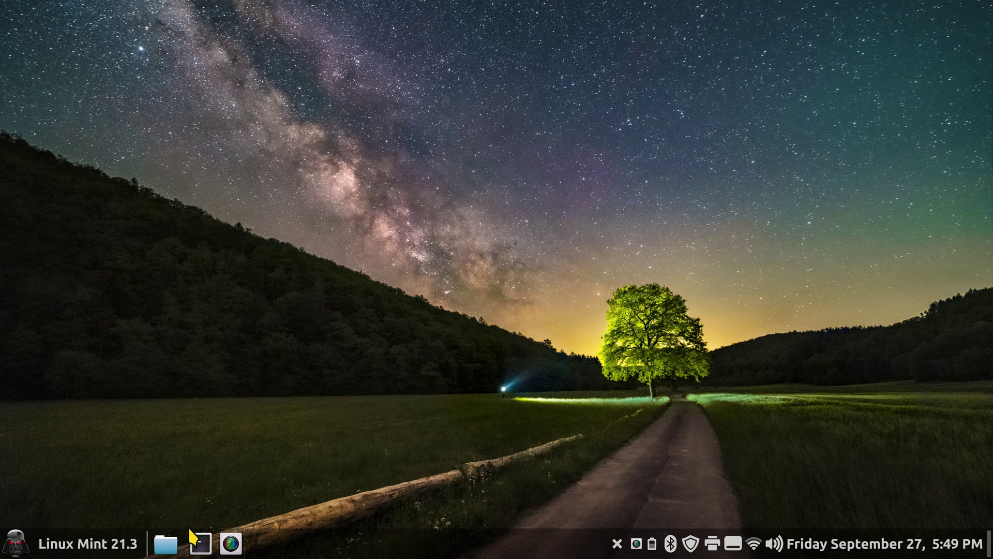
left_click(16, 544)
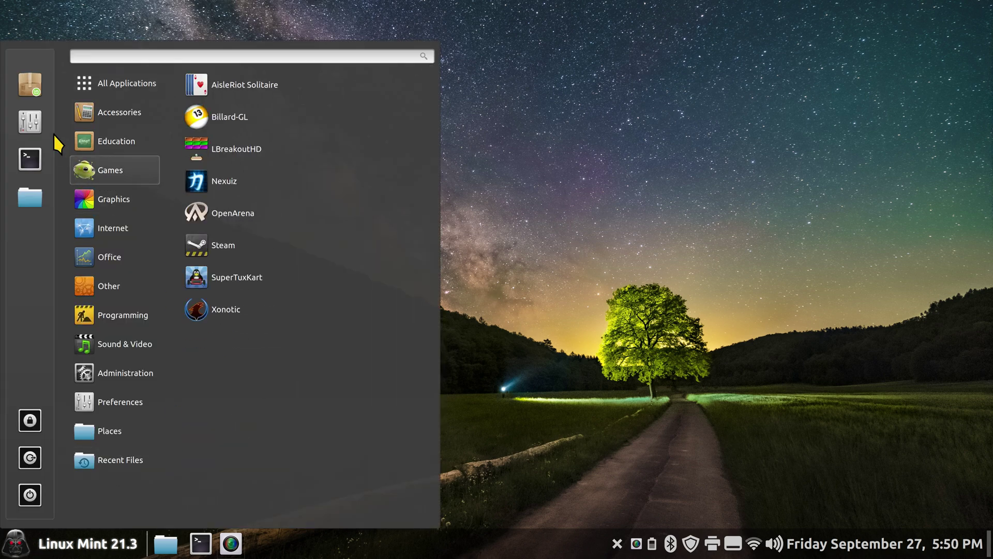
left_click(30, 122)
left_click_drag(499, 116, 652, 100)
left_click(677, 176)
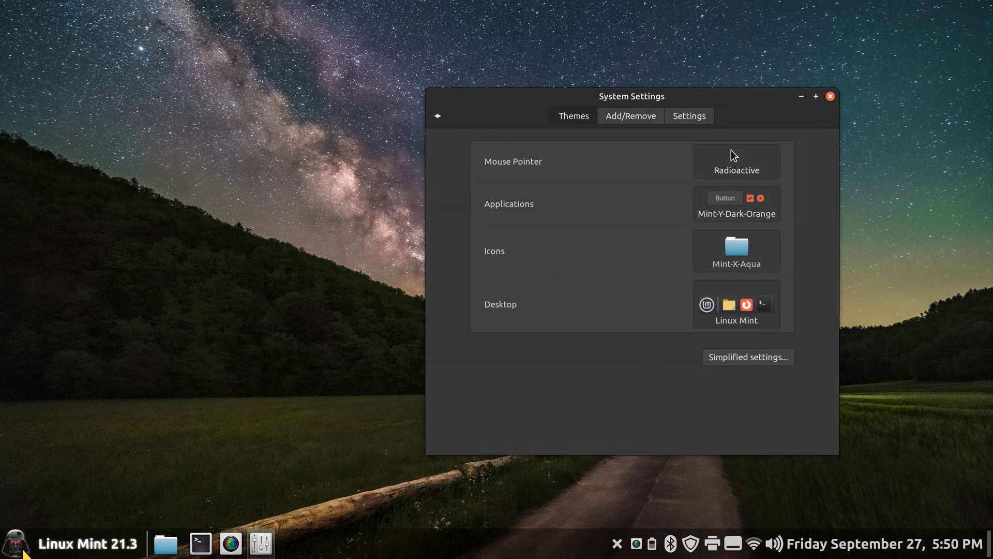
Check the current icons in the application menu, and set the icon theme to Mint-Y-Yaru.
left_click(23, 551)
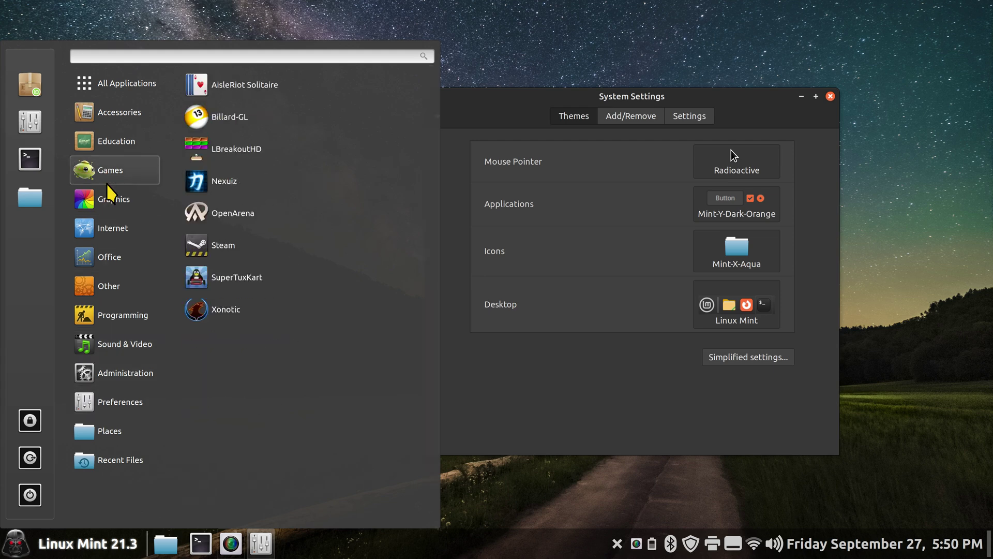
mouse_move(109, 257)
left_click(660, 417)
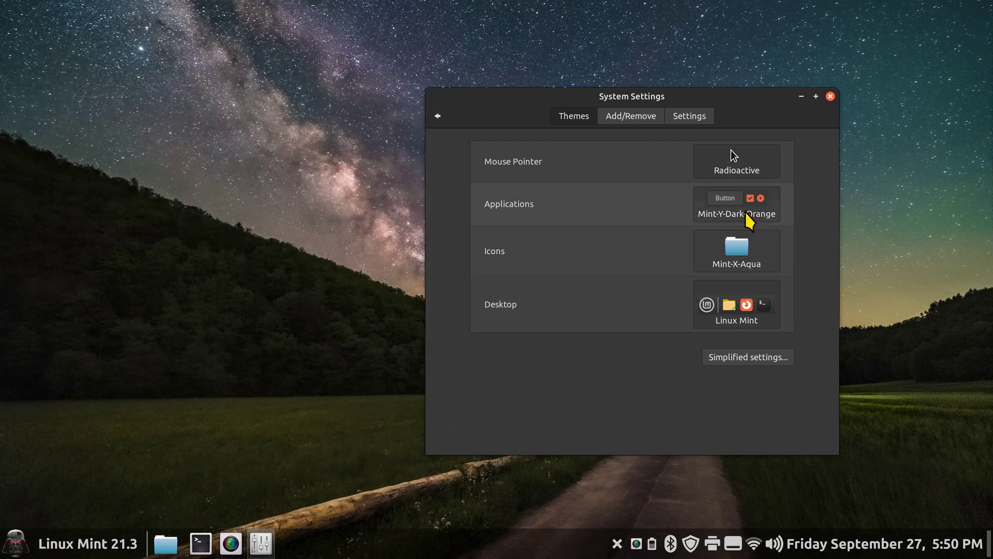
left_click(739, 251)
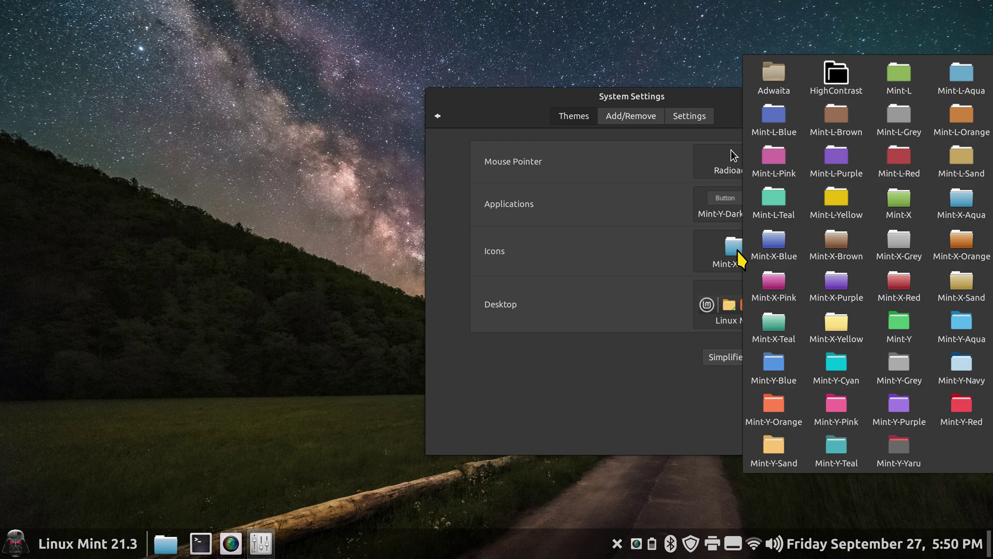
left_click(895, 450)
Review the new icon theme in the application menu and reposition the System Settings window on the desktop.
left_click(33, 550)
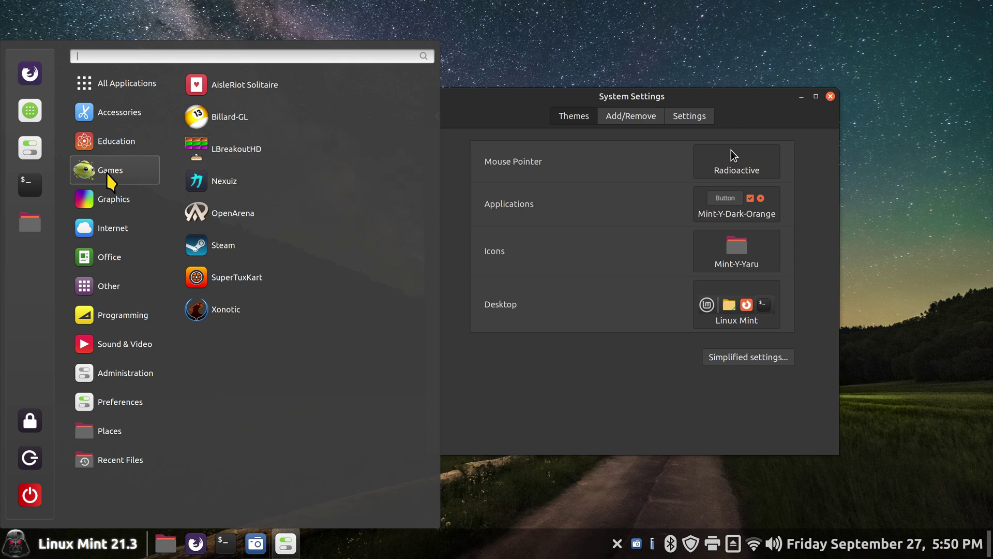
left_click(619, 400)
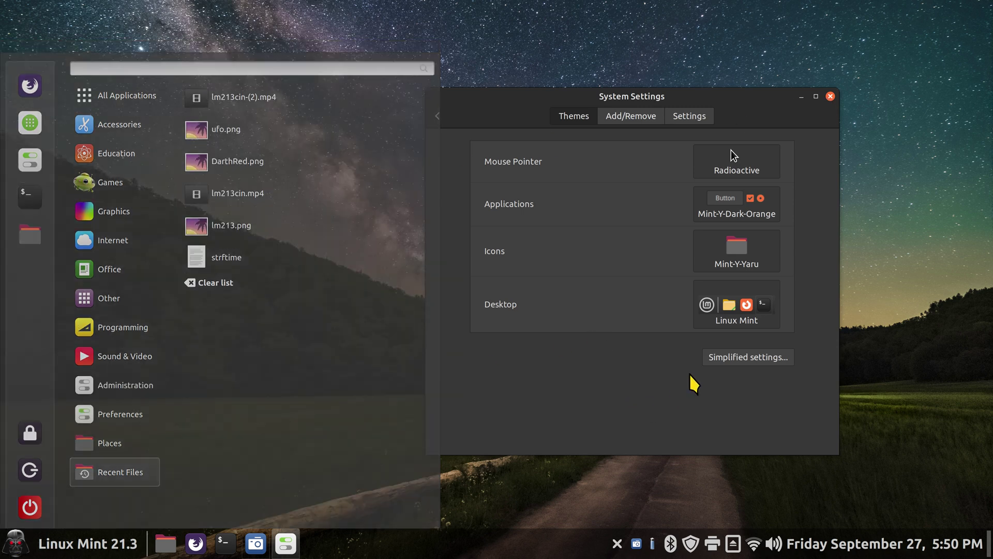
left_click_drag(780, 105, 669, 97)
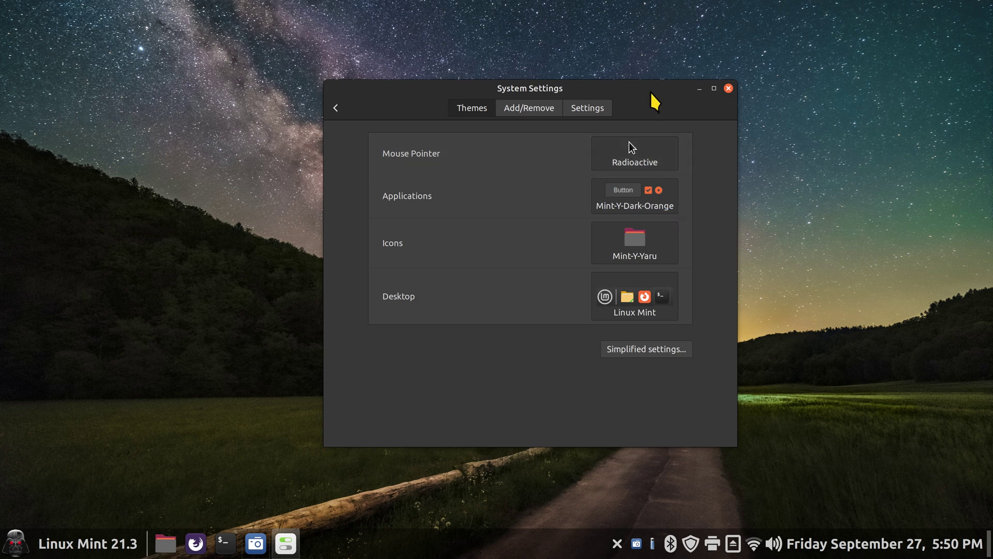
left_click_drag(662, 96, 799, 86)
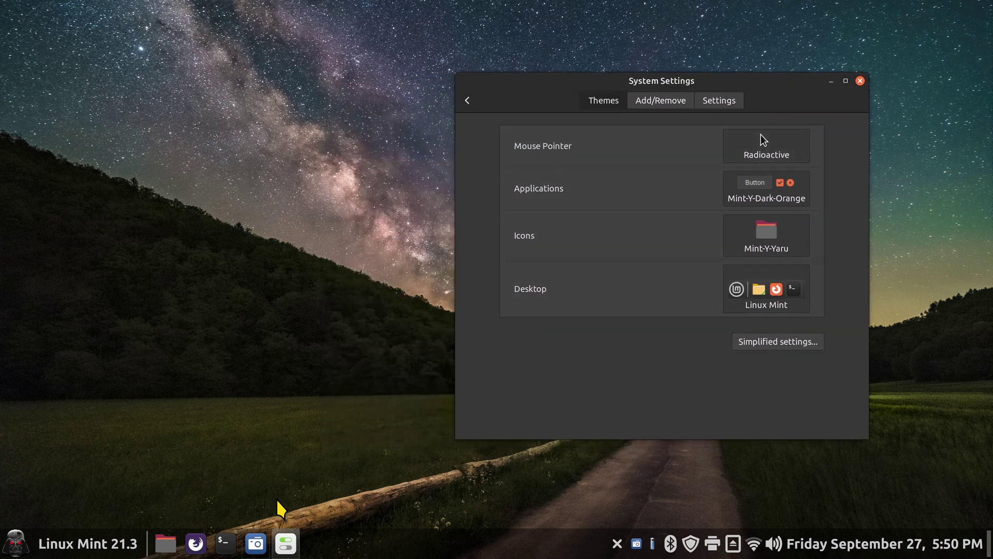
Show the hidden files in the Home folder and open the .icons folder.
left_click(169, 547)
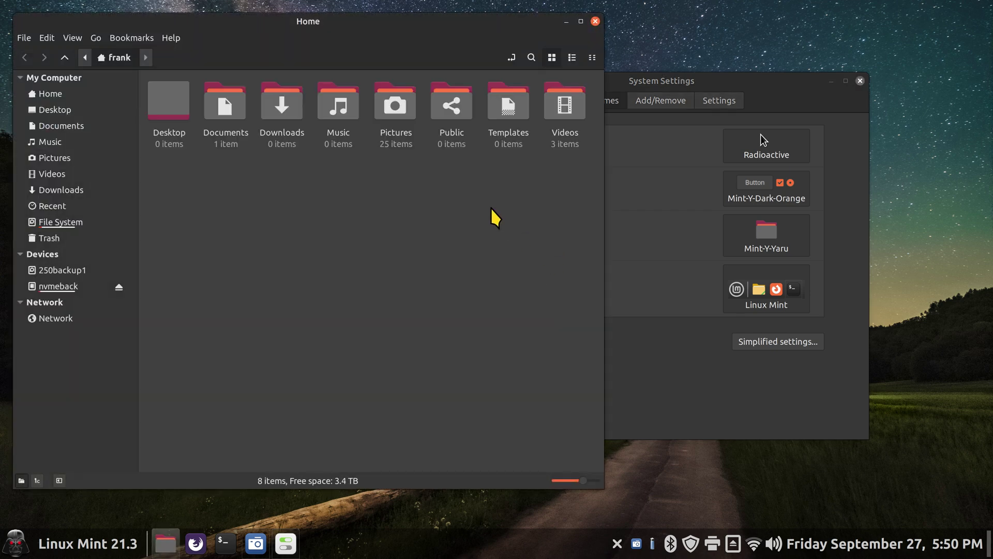
key("ctrl+h")
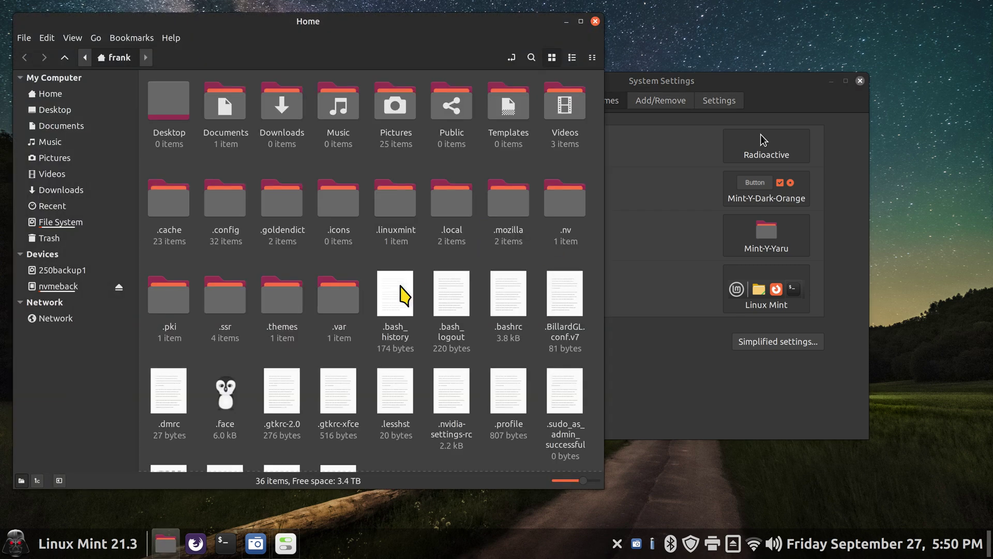
double_click(336, 205)
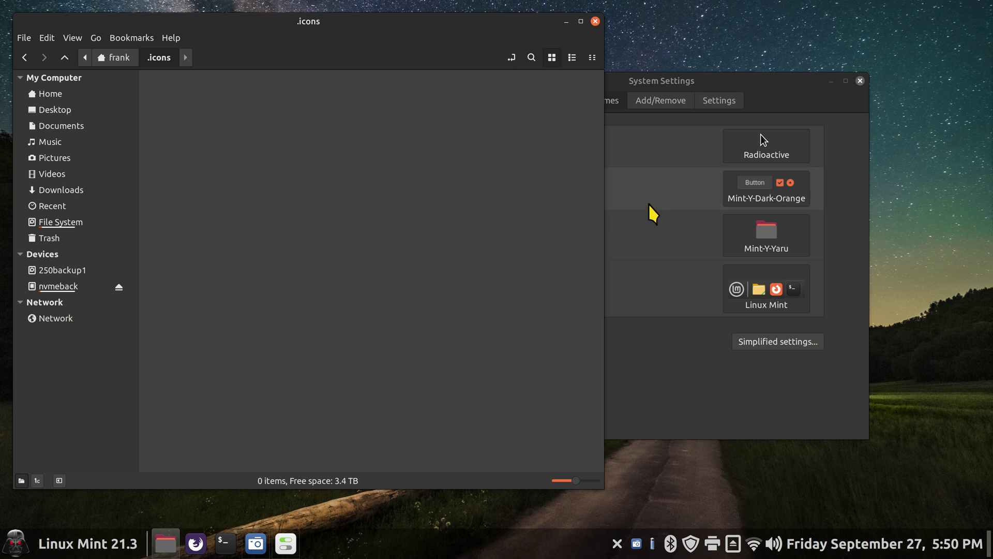
Switch the mouse pointer theme to Azenis and back to Radioactive.
left_click(743, 155)
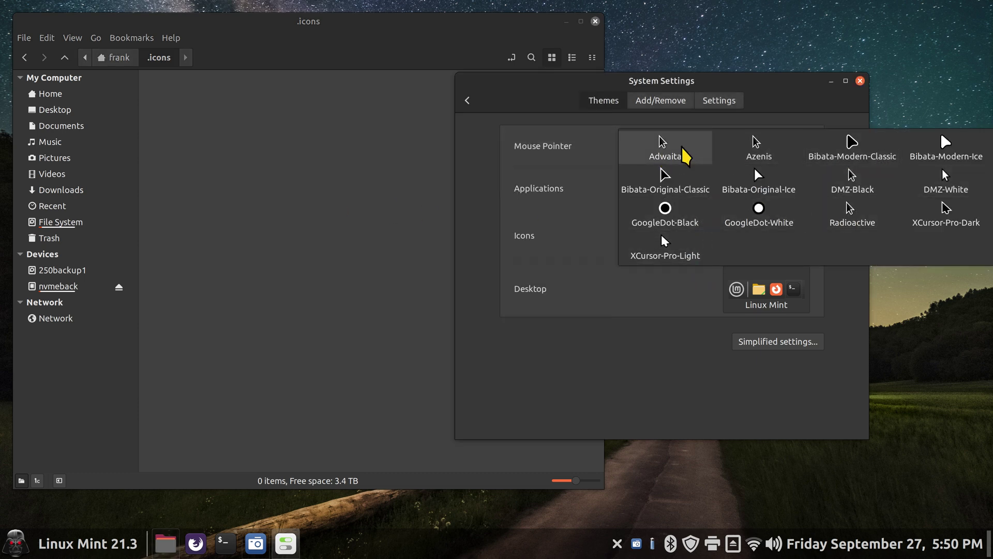
left_click(752, 165)
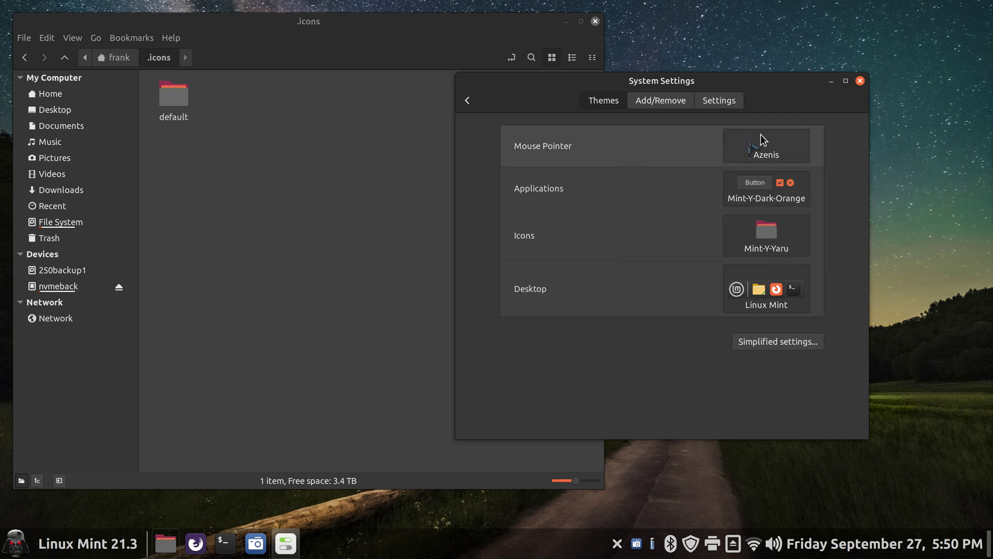
left_click(785, 154)
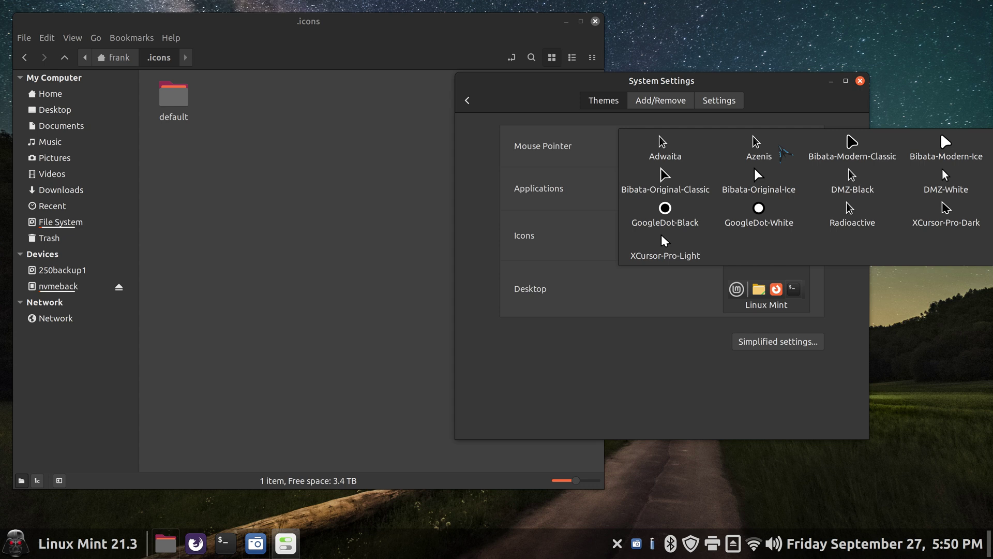
left_click(853, 214)
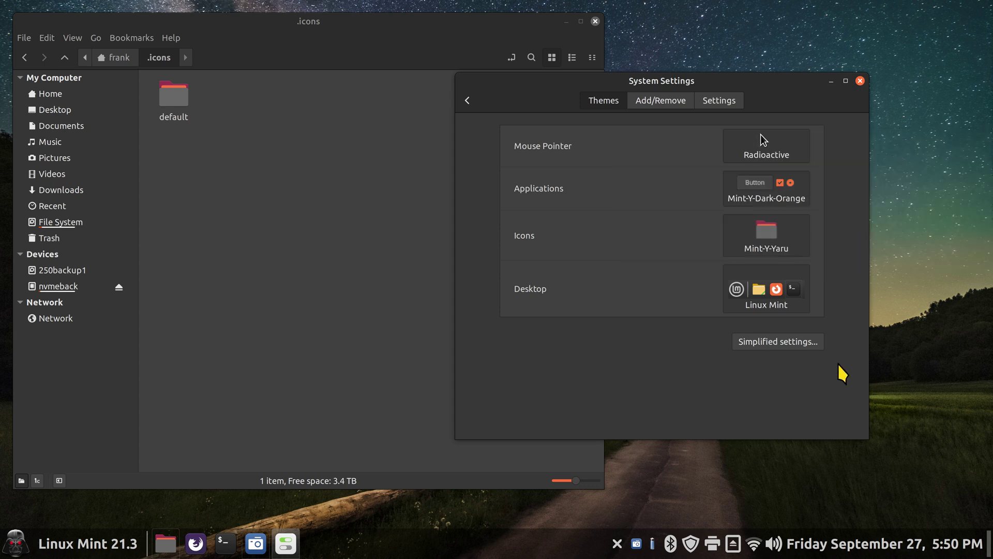
Leave the .icons folder and open the .icons2 folder inside Documents.
left_click(306, 200)
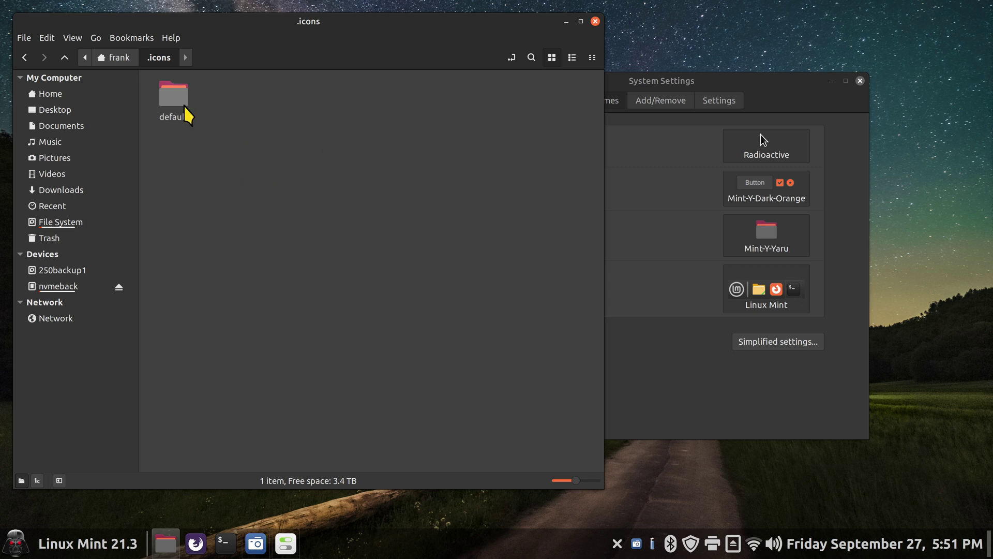
left_click(112, 60)
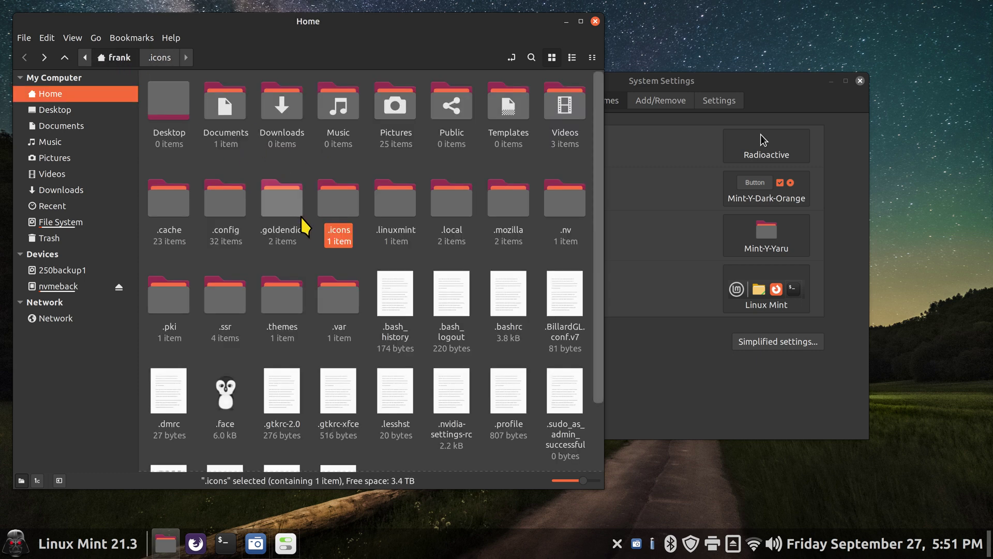
left_click(67, 131)
double_click(185, 117)
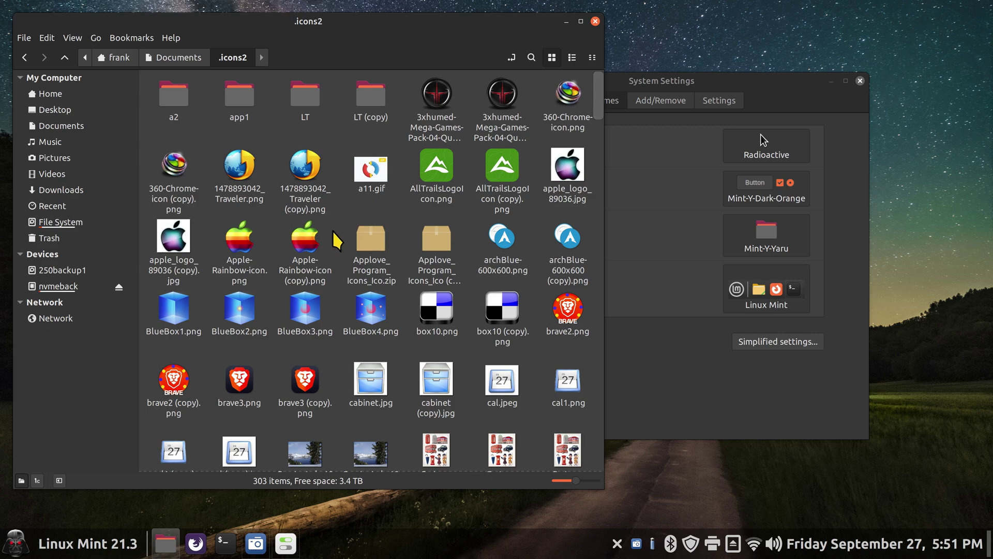
Find clonegreen.png in the .icons2 folder and preview the image.
scroll(336, 240, "down", 5)
scroll(337, 240, "down", 2)
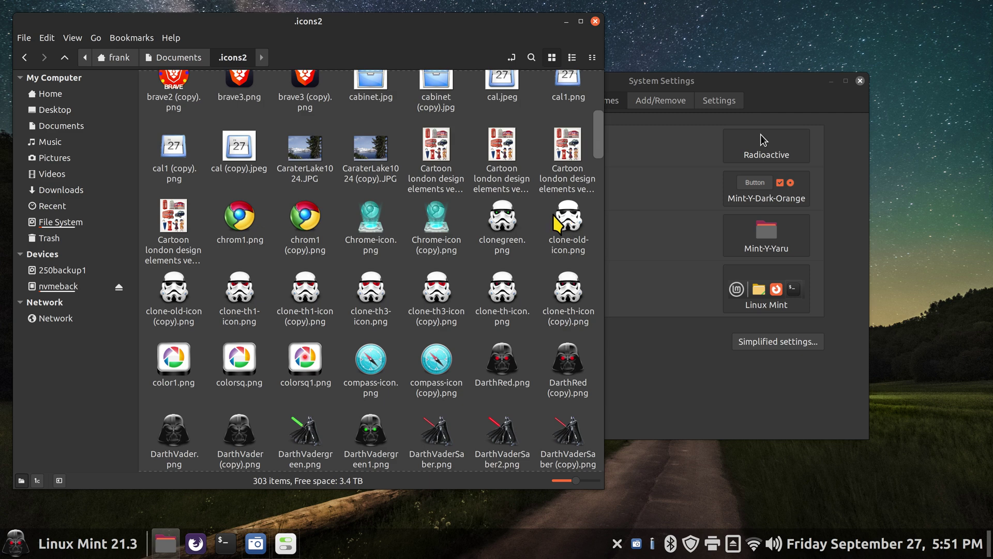
left_click(510, 228)
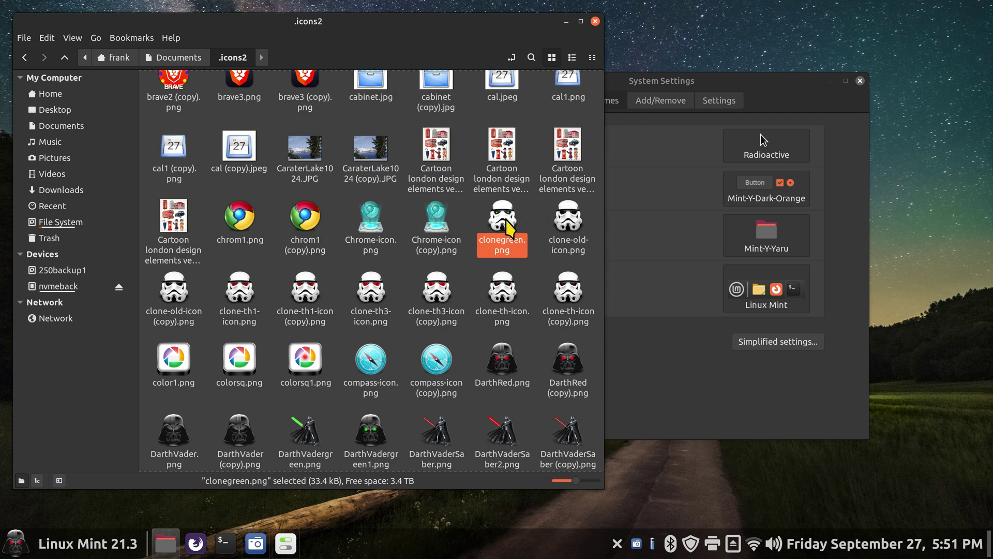
key("space")
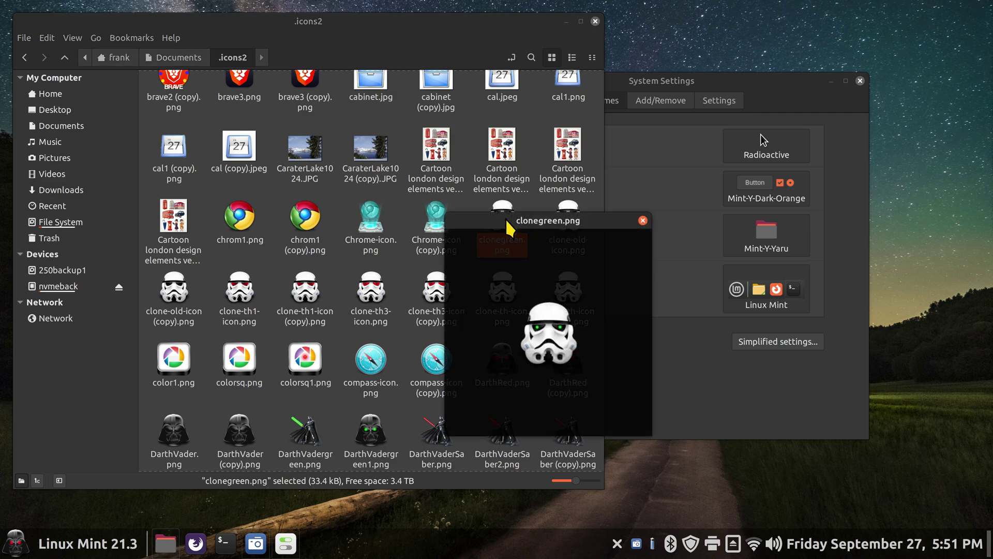
key("space")
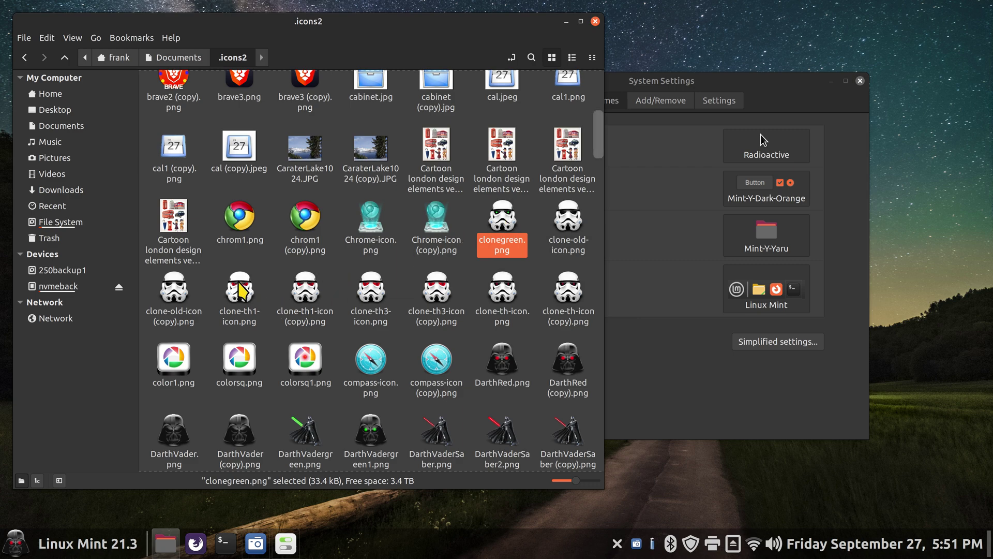
Preview the images clone-old-icon (copy).png, clone-th1-icon.png and clone-th3-icon.png one after another.
left_click(241, 293)
left_click(176, 293)
key("space")
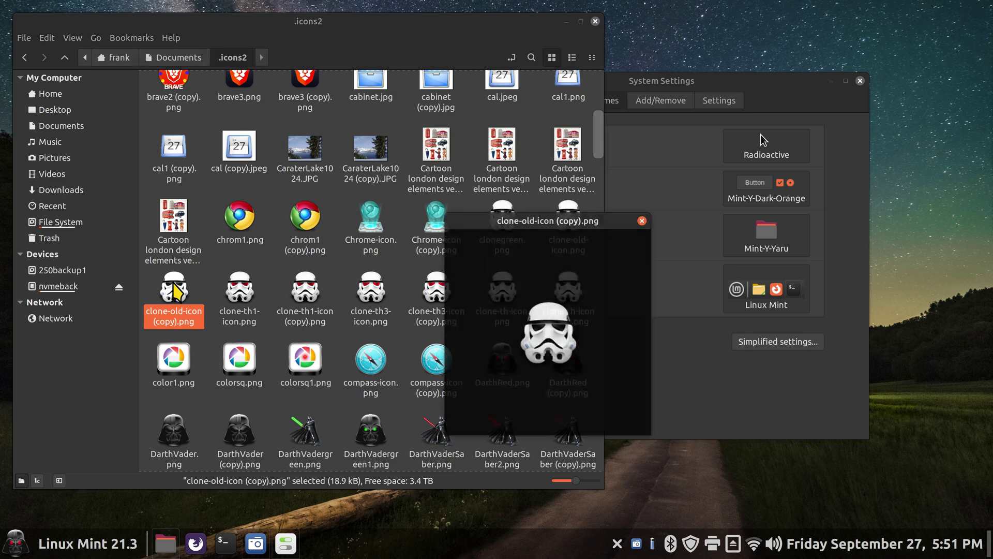
key("space")
left_click(230, 293)
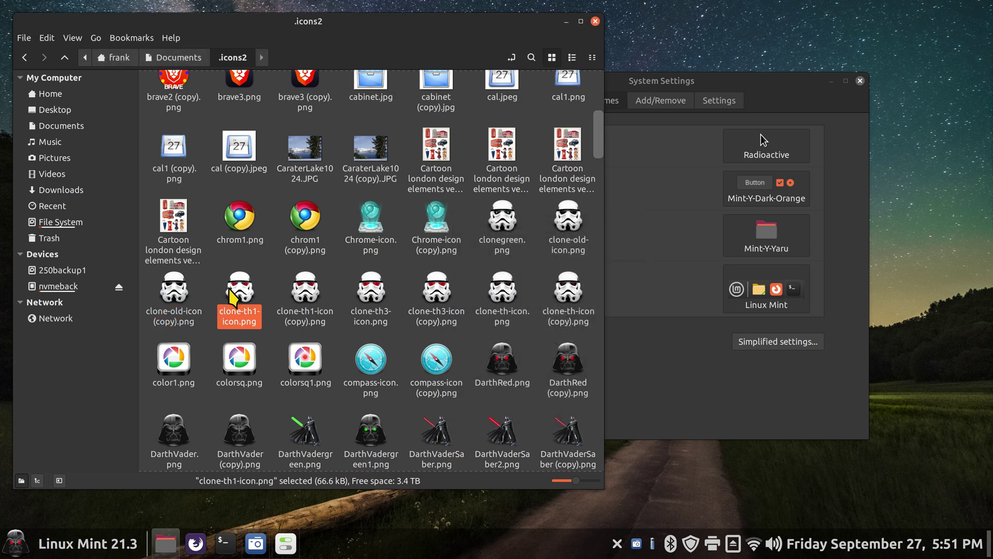
key("space")
key("space")
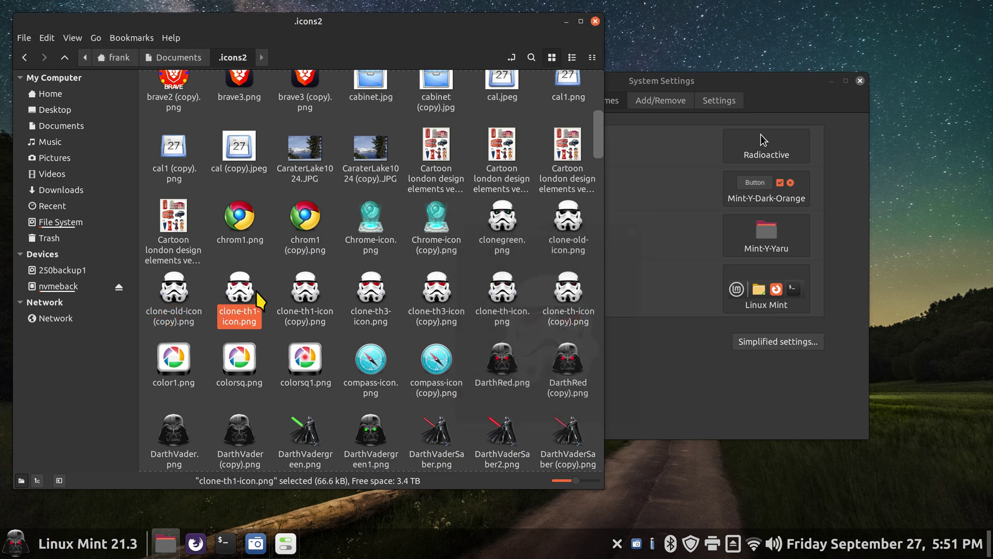
left_click(375, 293)
key("space")
key("space")
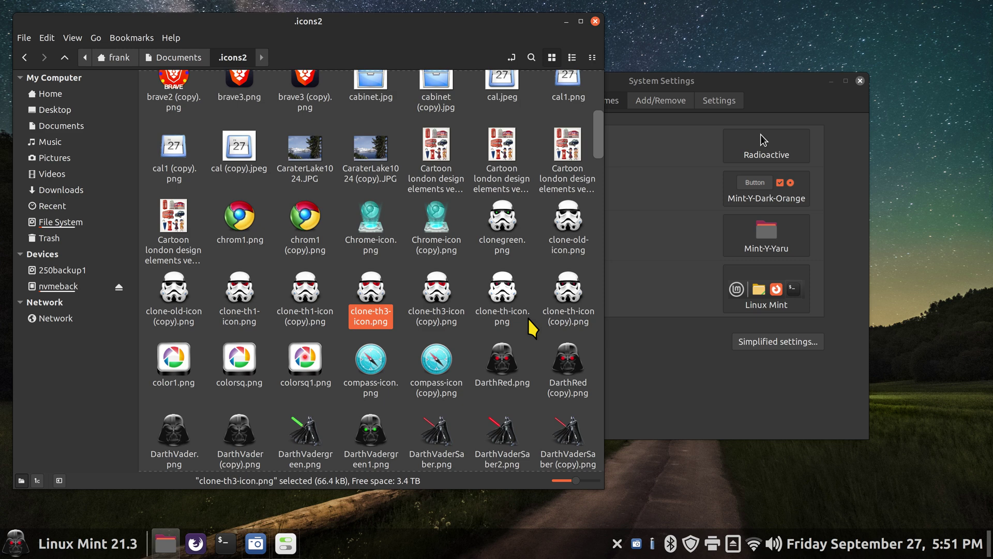
Preview the images DarthVaderSaber.png and DarthVaderSaber2.png in the .icons2 folder one after another.
scroll(562, 381, "down", 3)
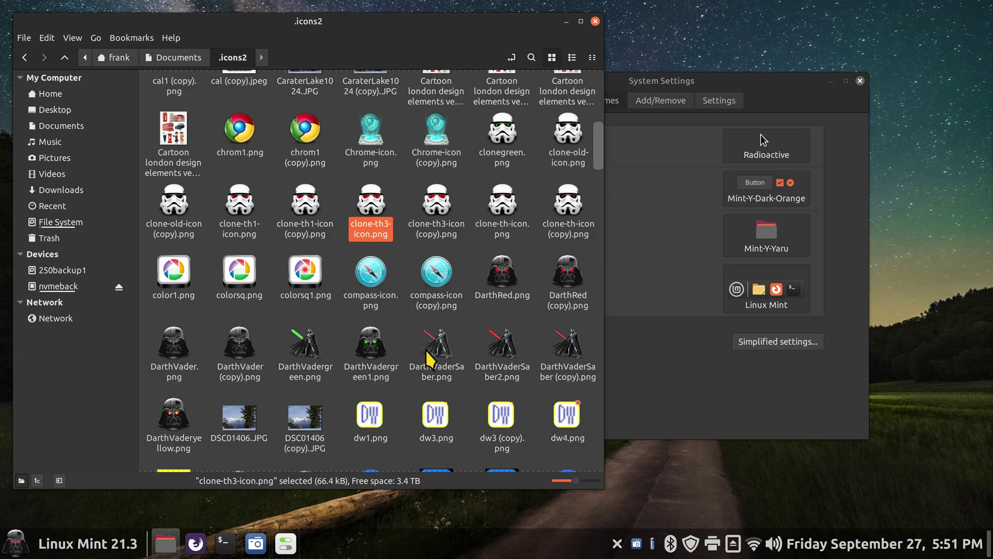
left_click(435, 355)
key("space")
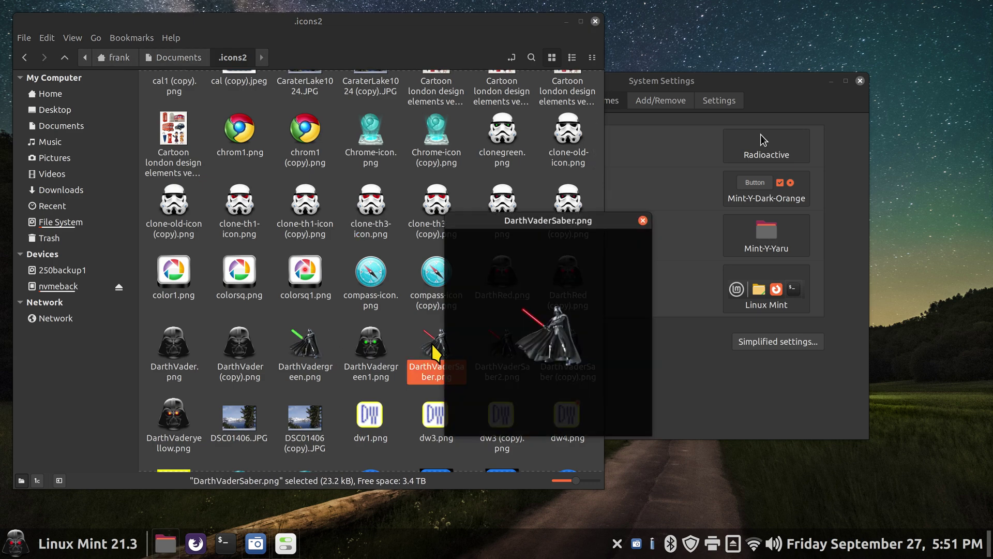
key("space")
left_click(501, 357)
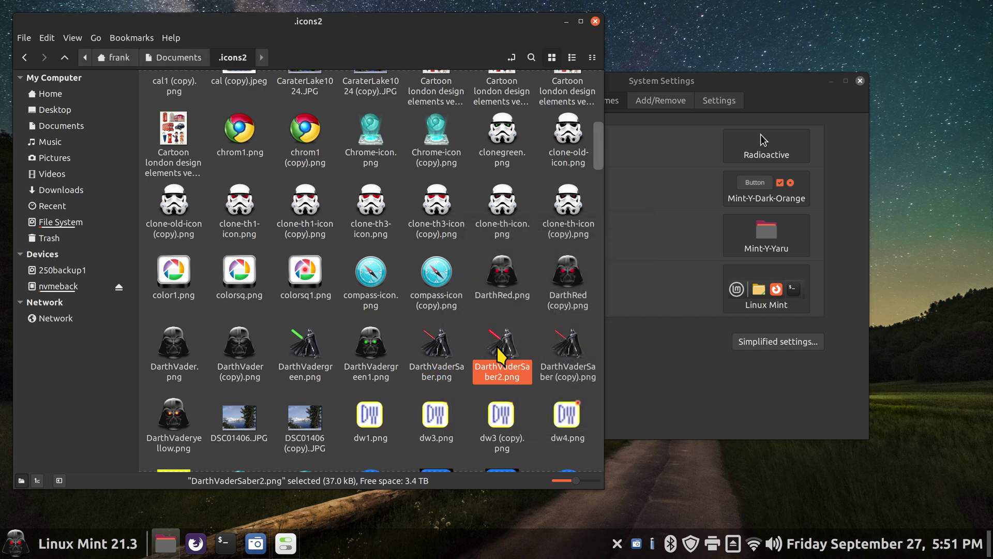
key("space")
key("space")
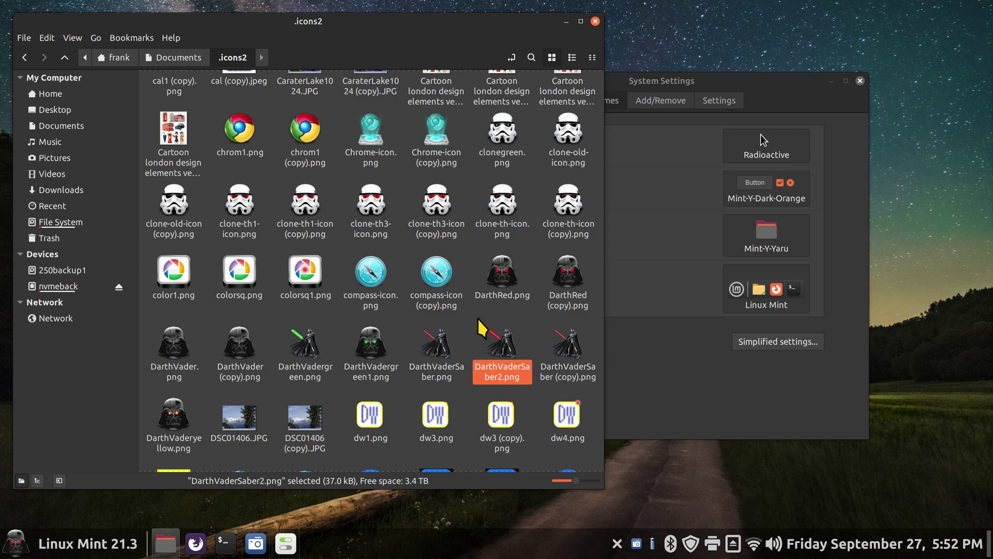
Go back to the Documents folder, then look at the Accessories entries in the application menu and close it.
left_click(167, 59)
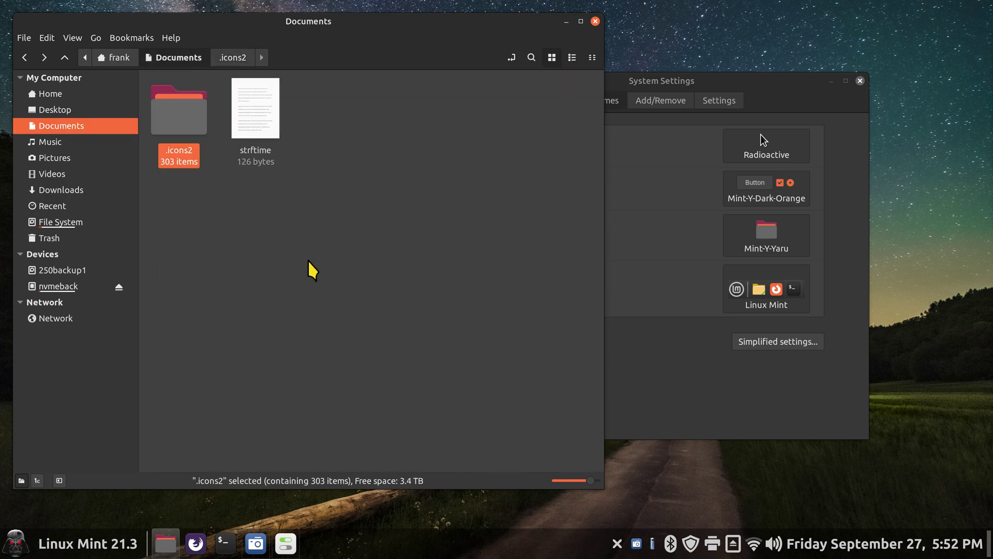
left_click_drag(310, 25, 510, 85)
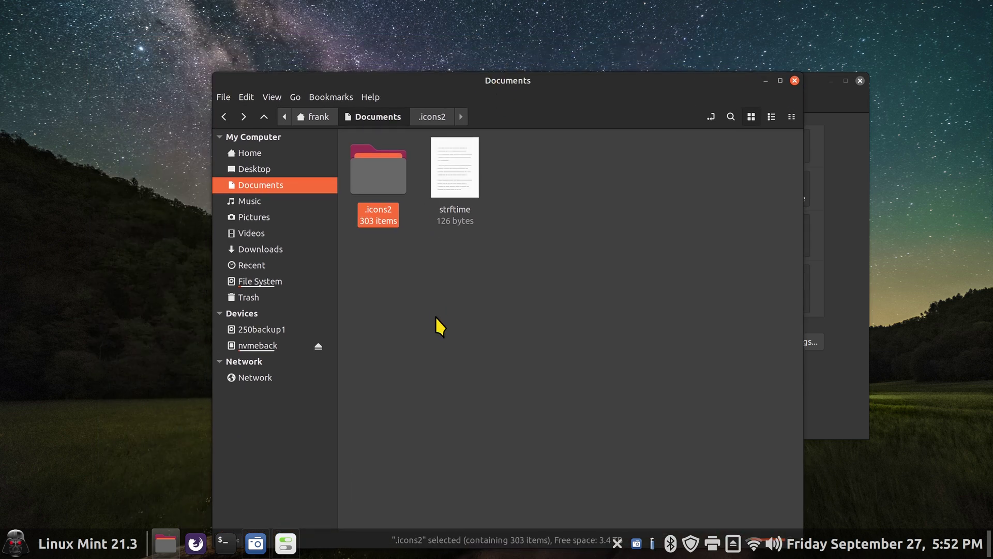
left_click(14, 550)
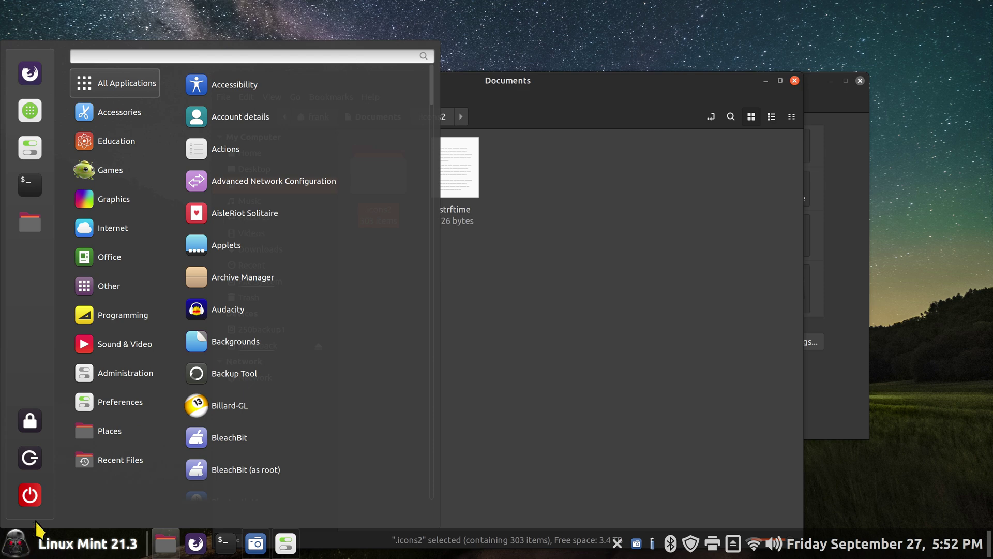
mouse_move(106, 184)
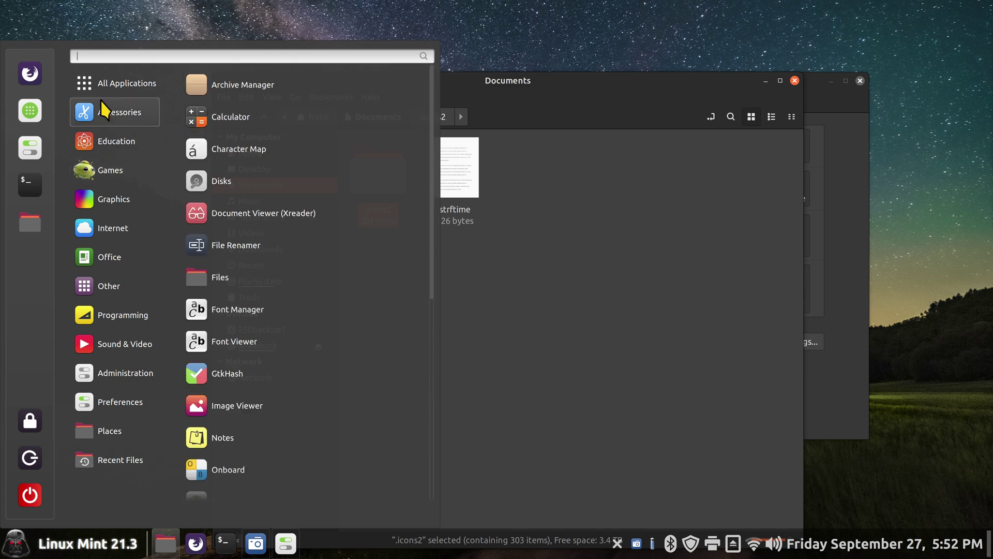
left_click(550, 348)
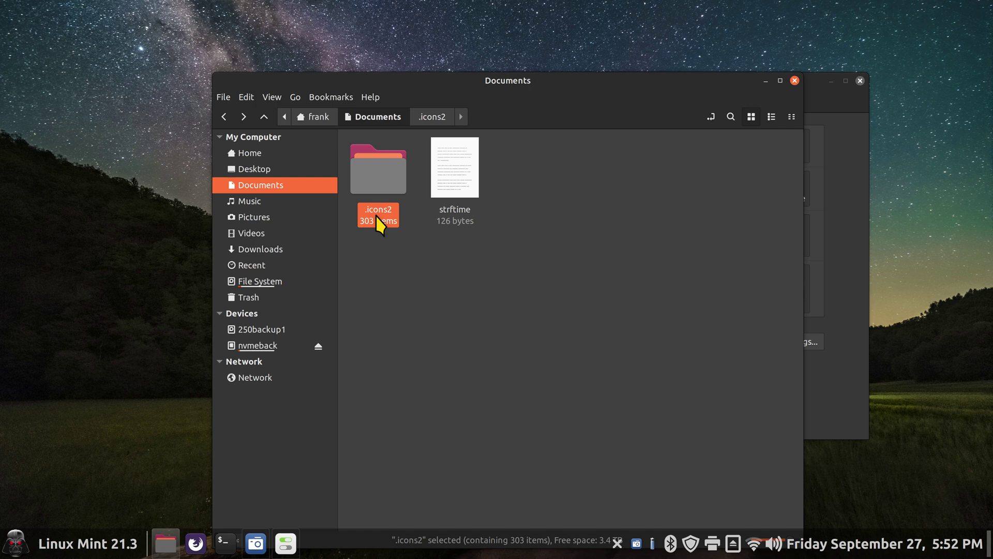
Delete the hidden .icons folder from the Home directory.
left_click(276, 154)
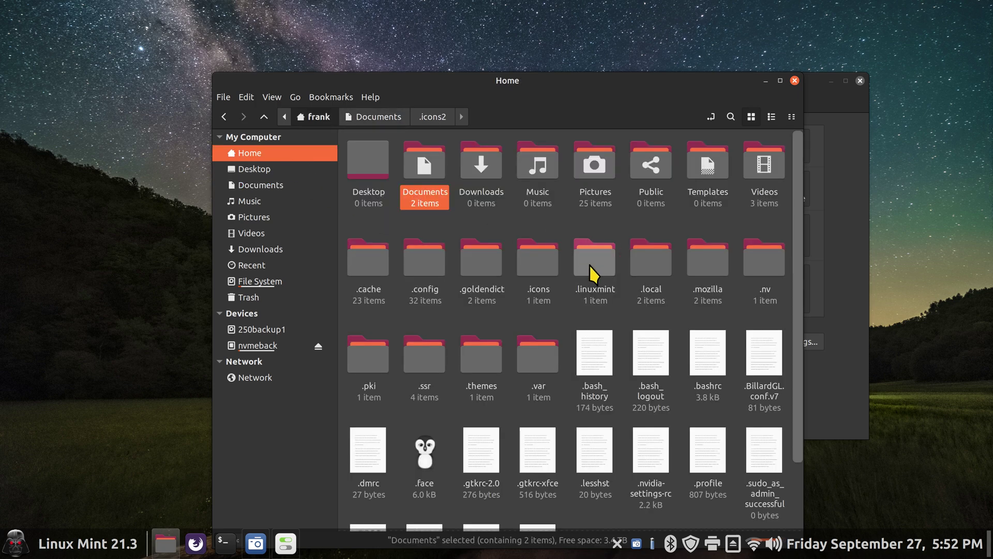
left_click(530, 262)
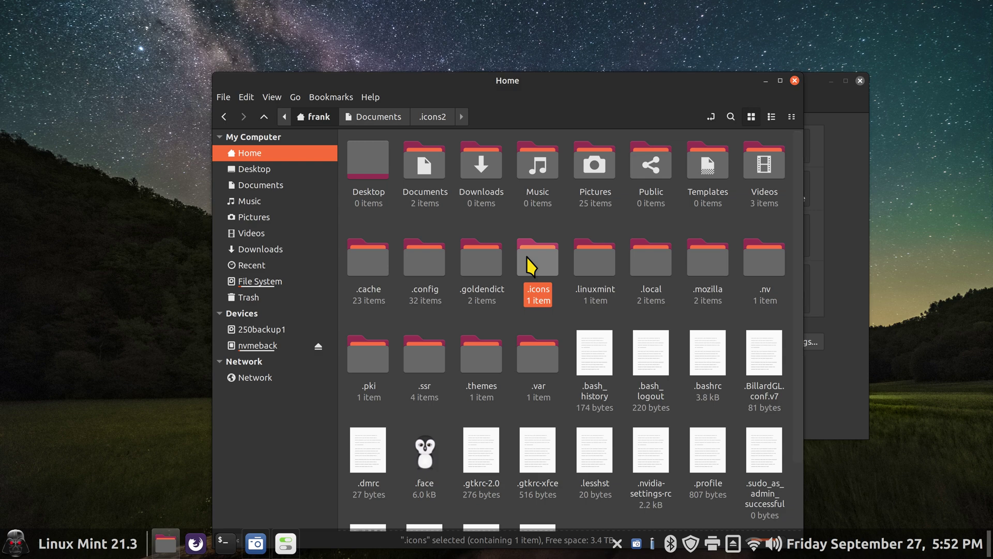
key("Delete")
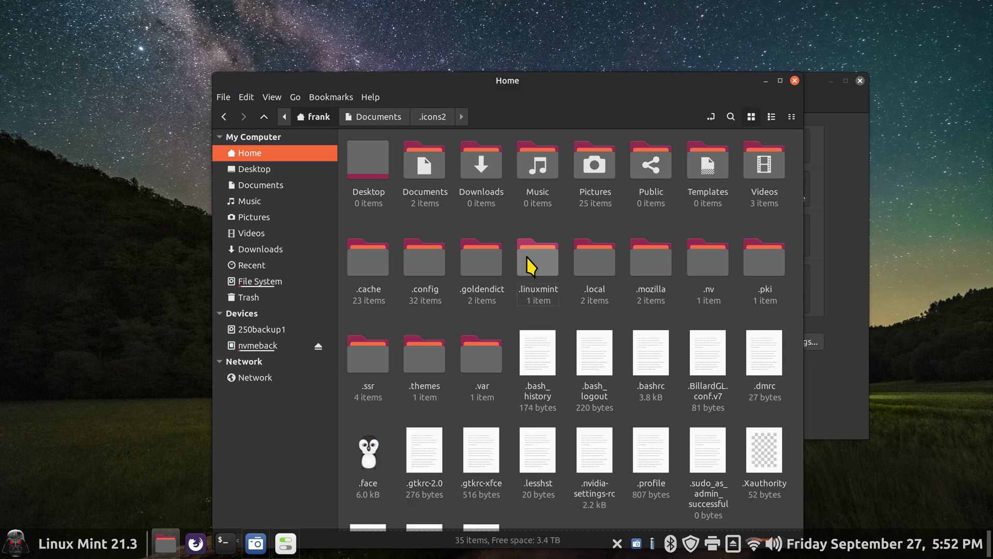
Close System Settings and shift the Home file window to make room beside it.
left_click(830, 196)
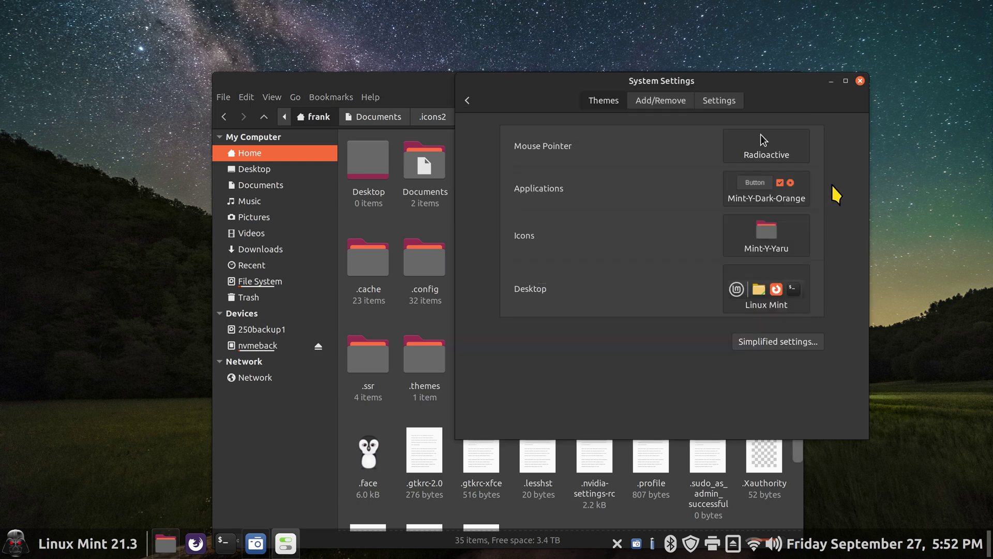
left_click(860, 80)
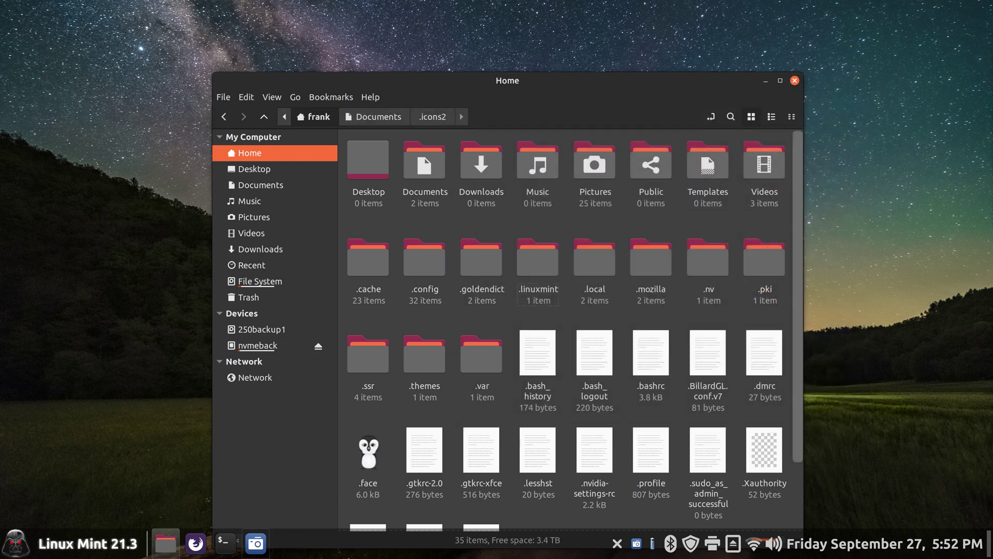
left_click(11, 550)
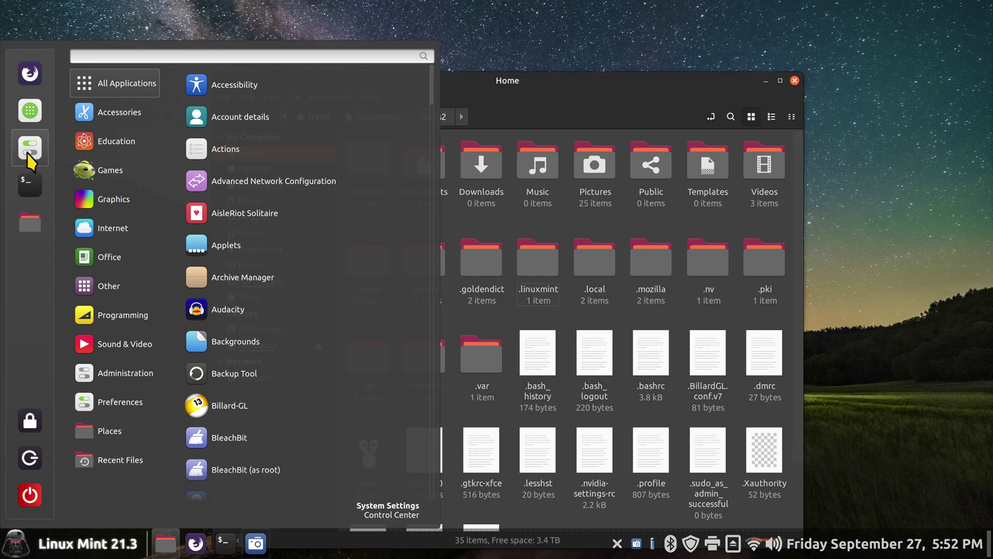
left_click(677, 63)
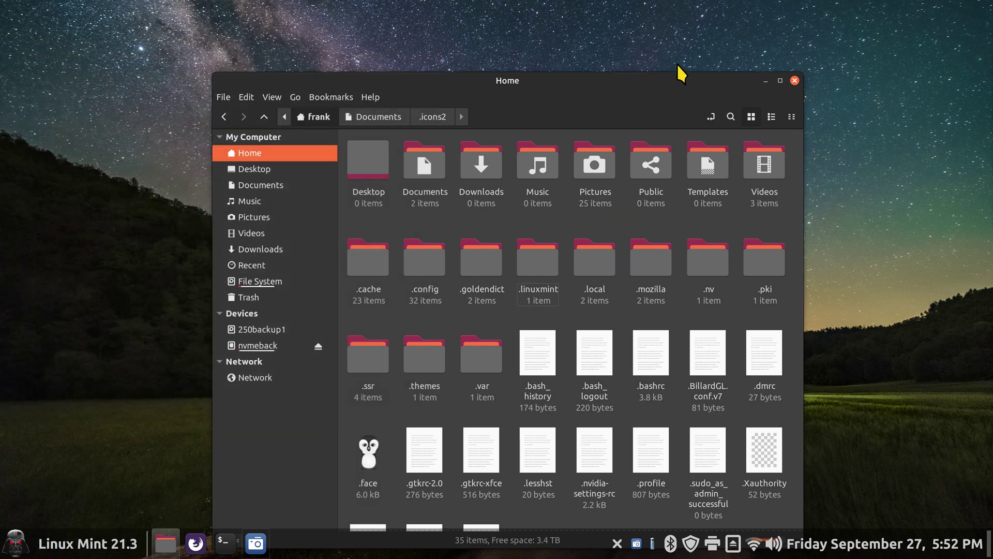
left_click_drag(599, 81, 711, 50)
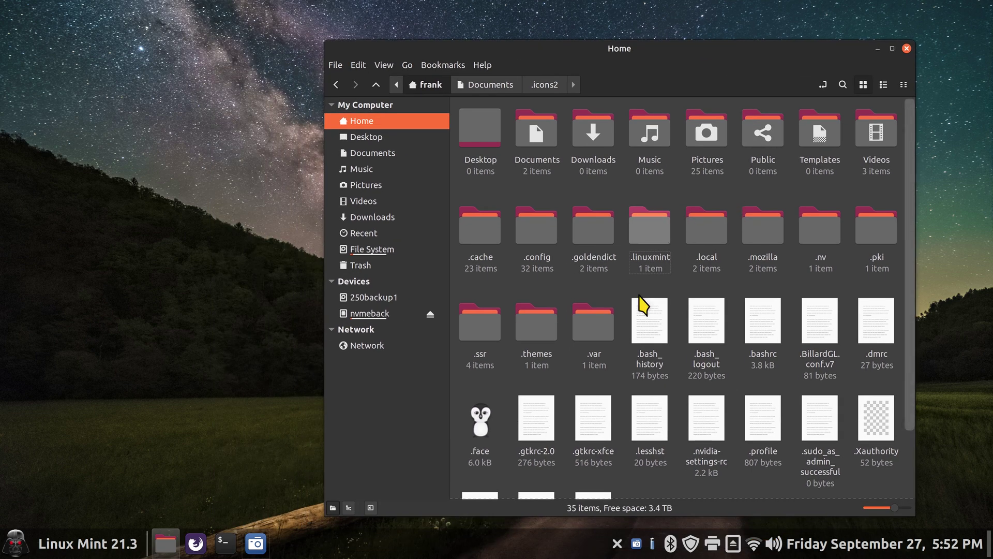
Reopen System Settings beside the file window, load its Themes page, and close it again.
left_click(16, 544)
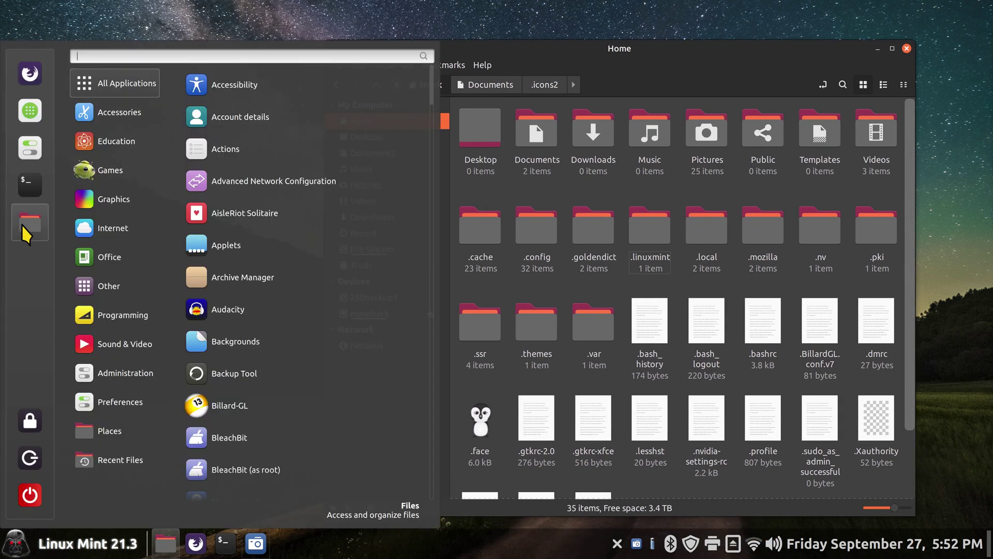
left_click(30, 148)
left_click_drag(532, 119, 269, 106)
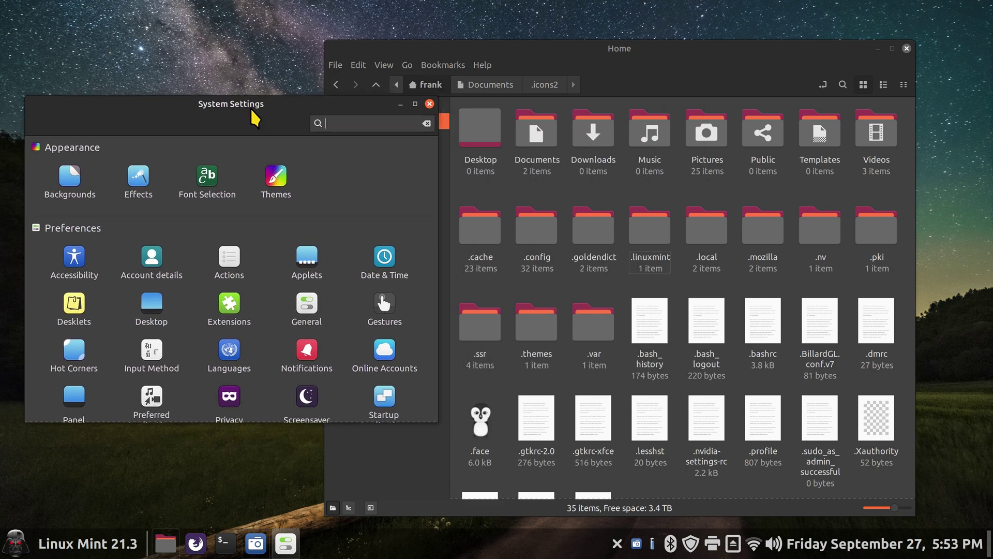
left_click(282, 181)
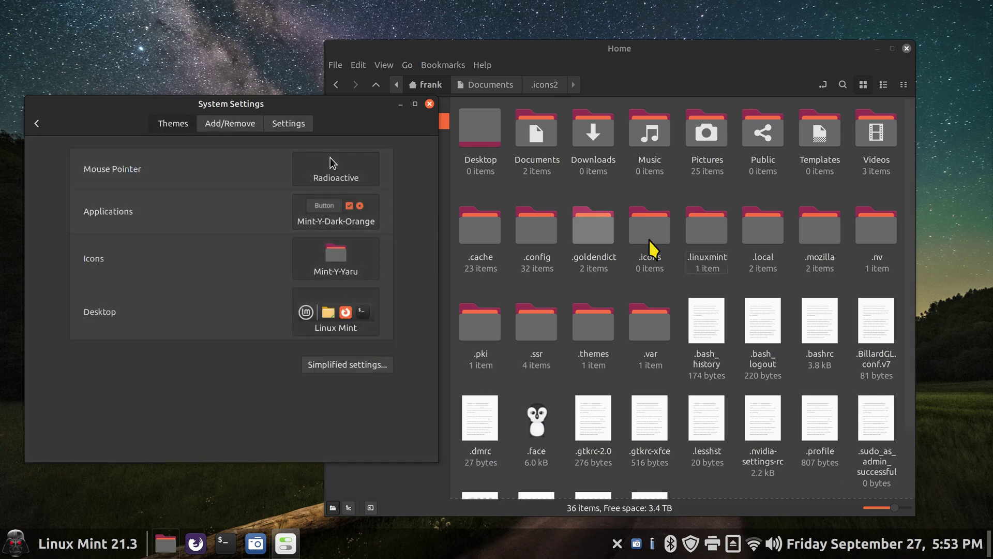
left_click(429, 103)
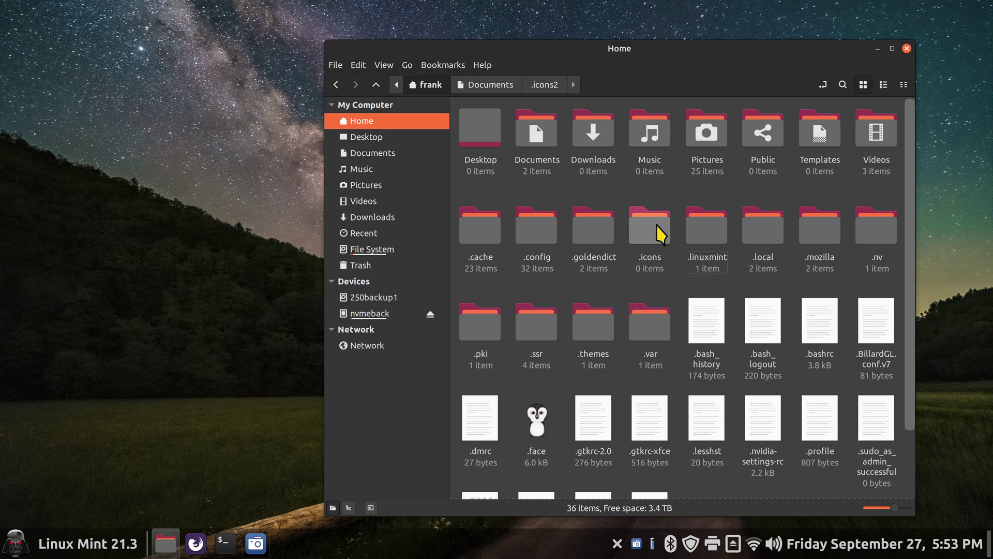
Open the .icons folder in Home to check its contents, and return to the Home directory.
left_click(657, 226)
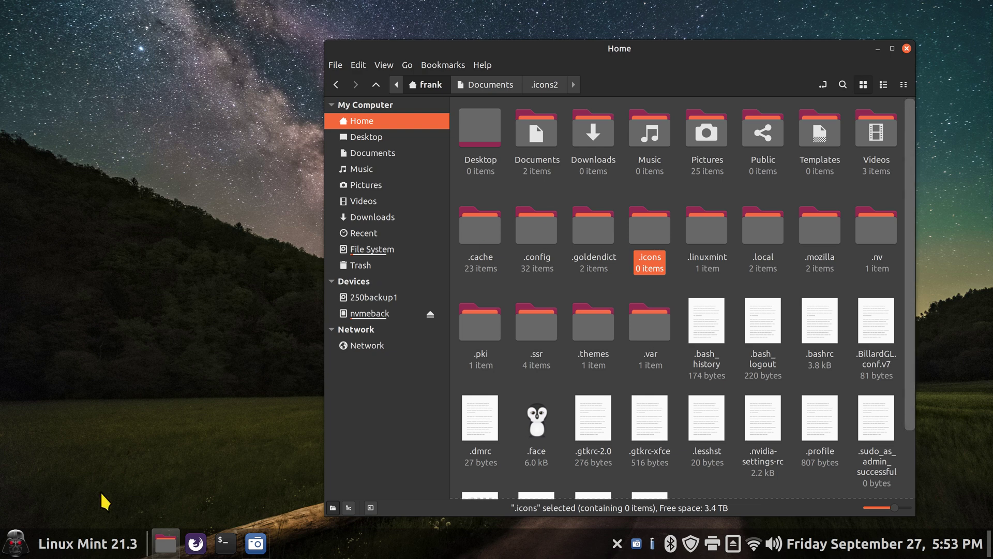
double_click(643, 228)
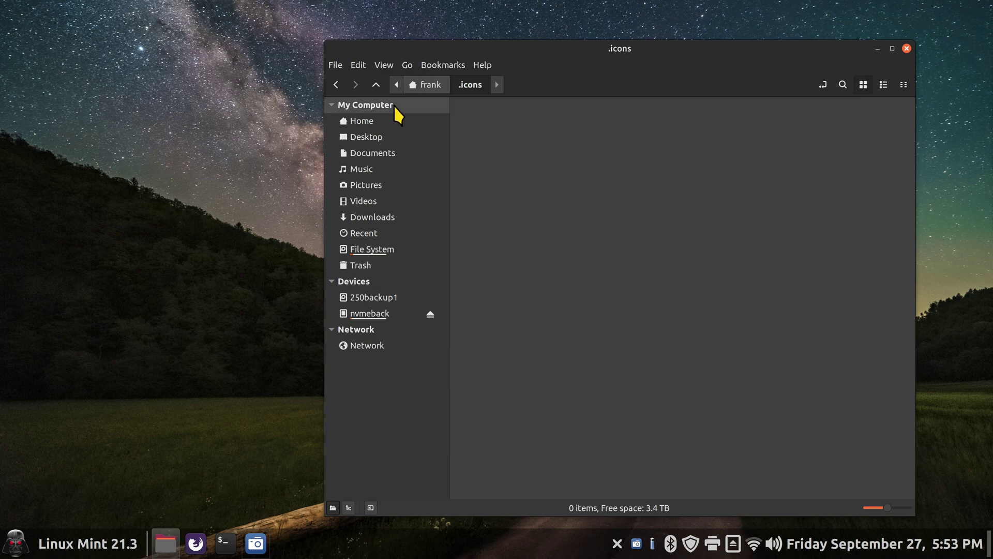
left_click(376, 123)
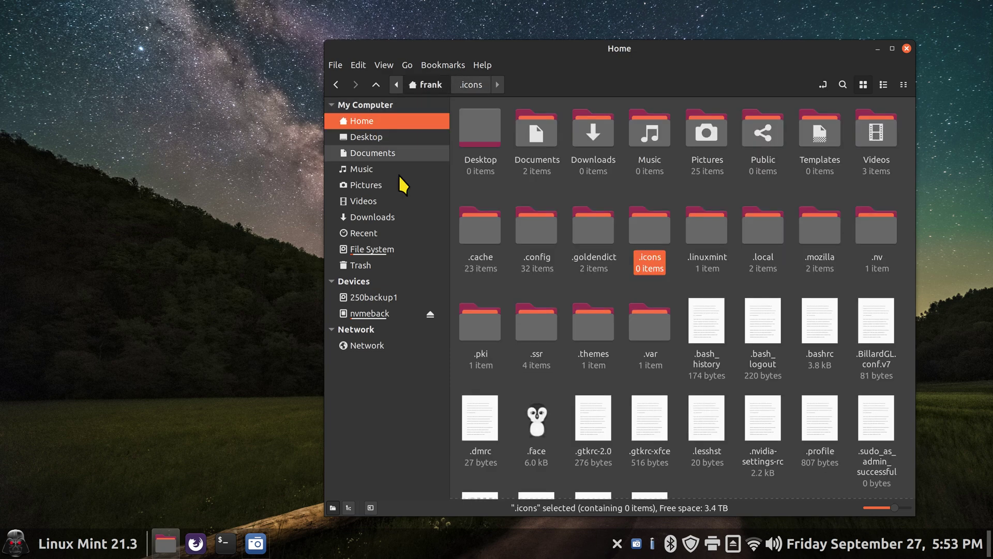
Navigate from the root of the file system to the /usr/share directory.
left_click(395, 250)
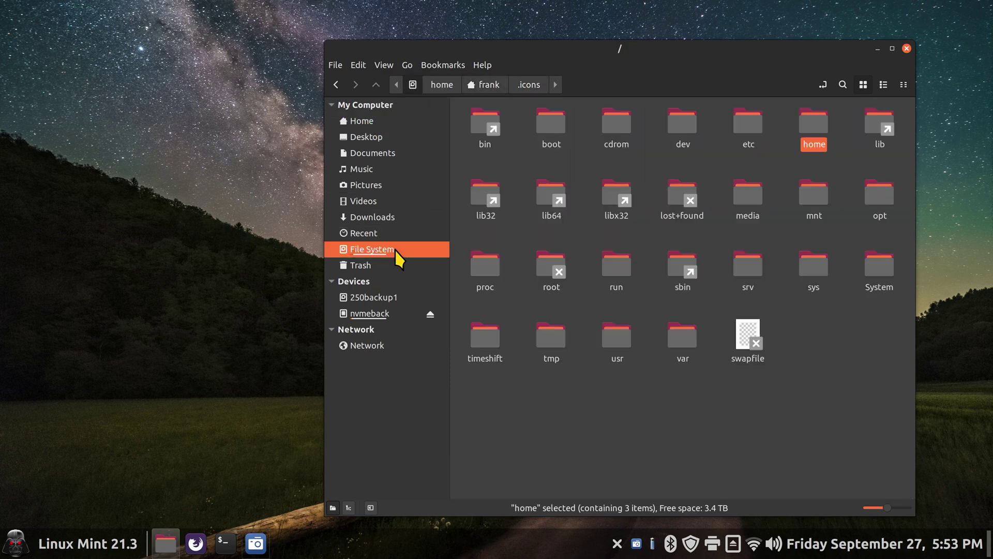
double_click(624, 340)
double_click(681, 207)
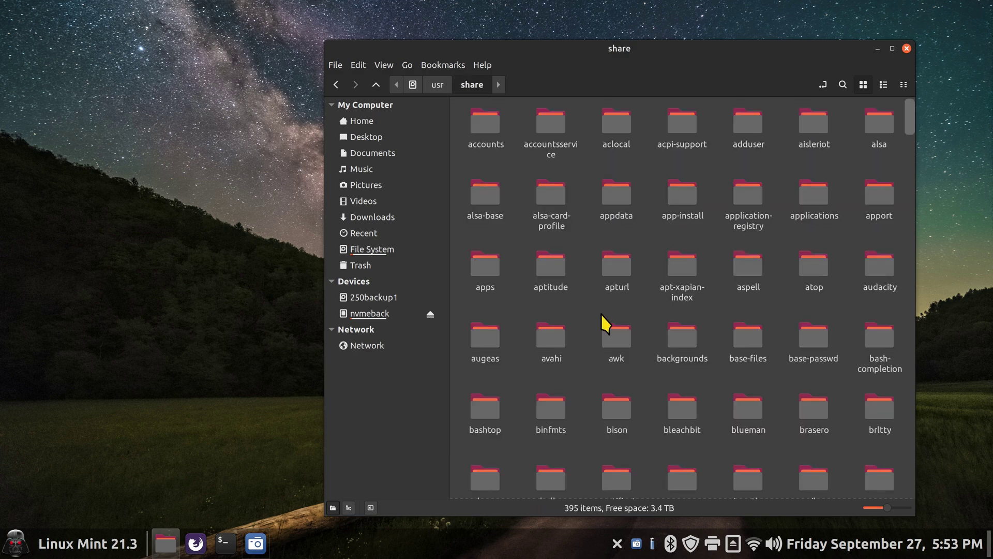
Find the icons folder in /usr/share, inspect the permissions in its properties, and close the dialog.
type("i")
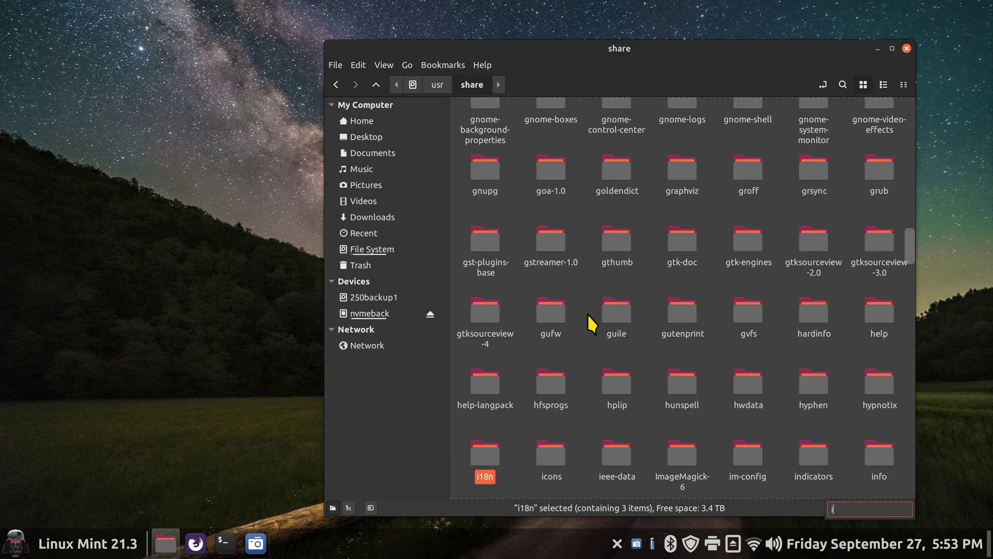
right_click(563, 458)
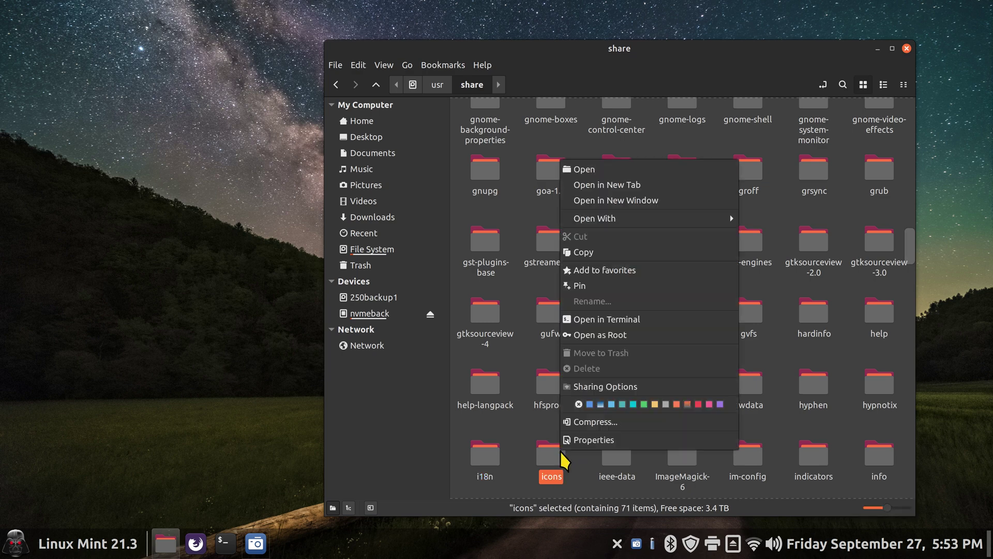
left_click(627, 439)
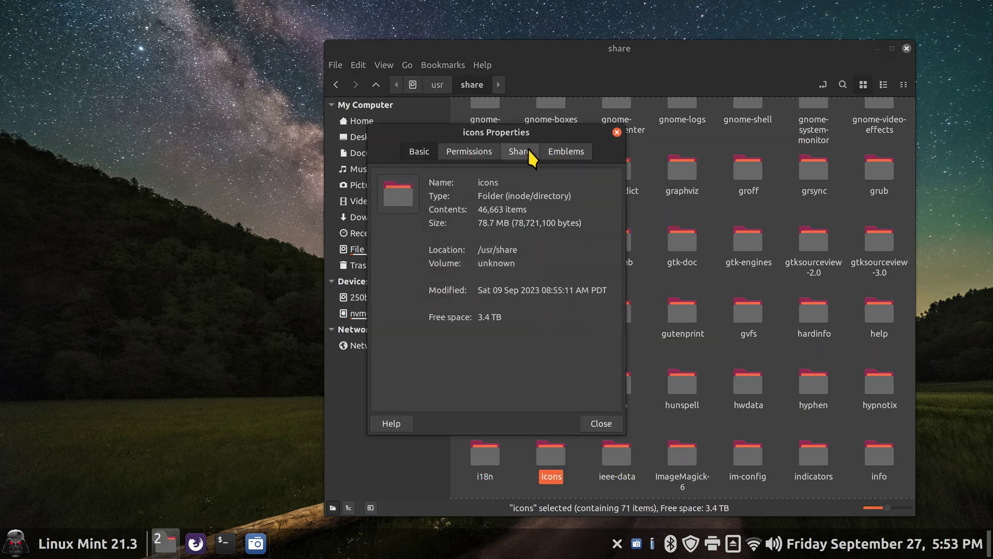
left_click(480, 151)
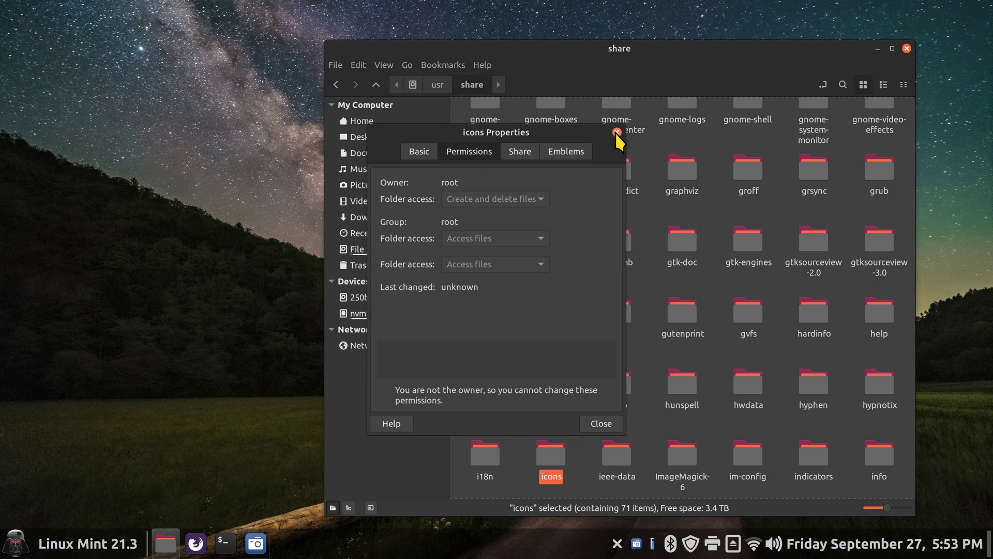
left_click(617, 132)
Open the /usr/share/icons folder, look through the installed theme folders, and select the Radioactive folder.
double_click(552, 458)
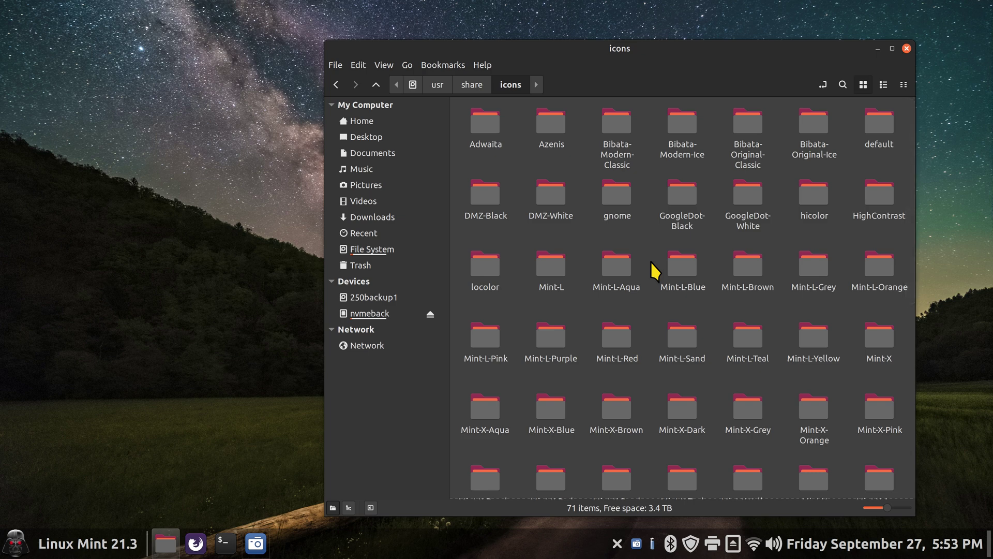
scroll(652, 265, "down", 3)
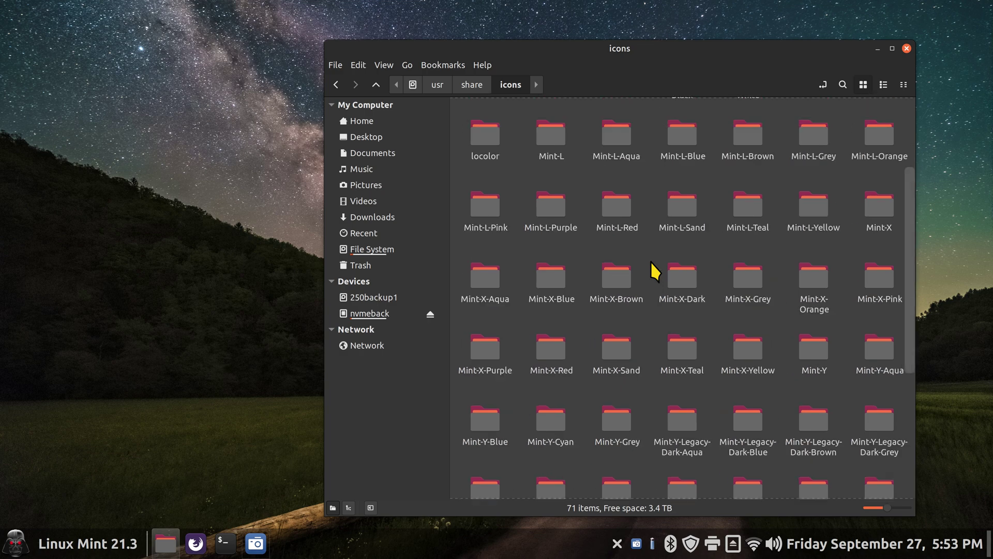
scroll(651, 265, "down", 4)
scroll(652, 265, "down", 1)
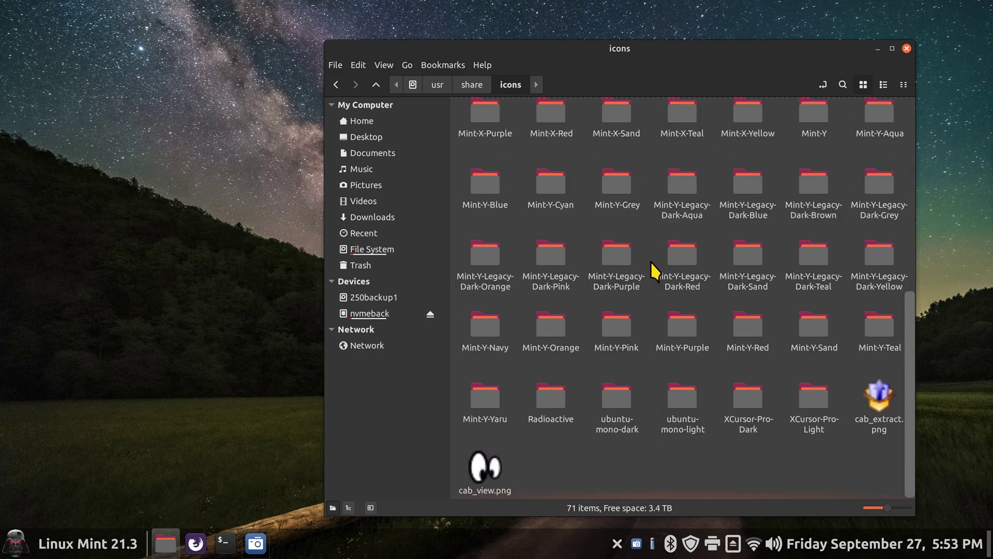
left_click(552, 414)
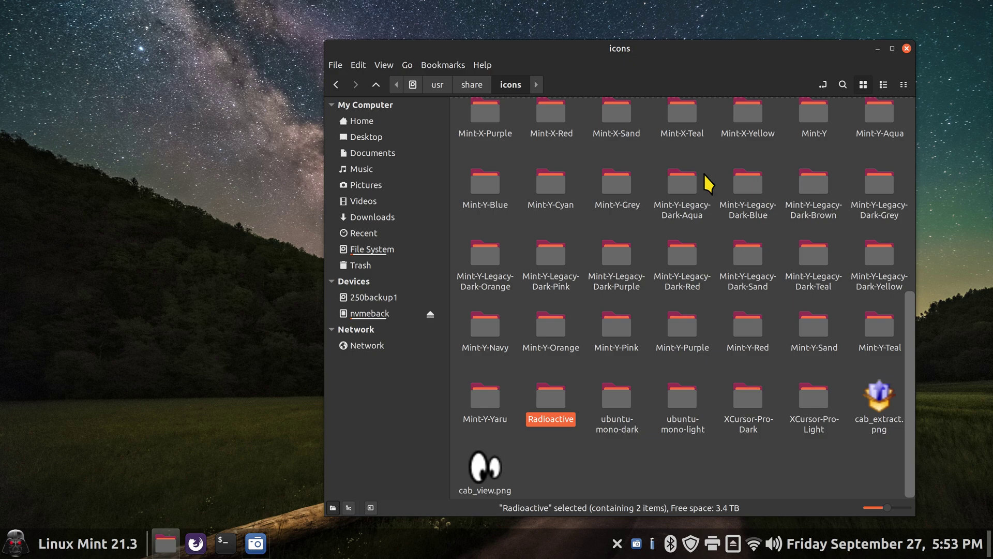
scroll(647, 259, "up", 5)
scroll(644, 252, "up", 2)
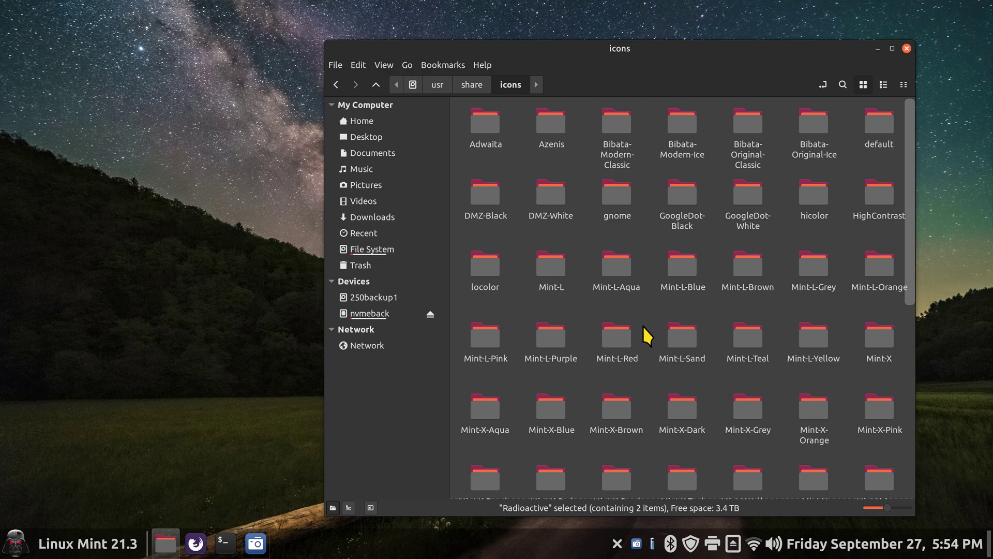
Return to the Home folder, look over the .local, .config and .cache folders, and hide the hidden files.
left_click(375, 123)
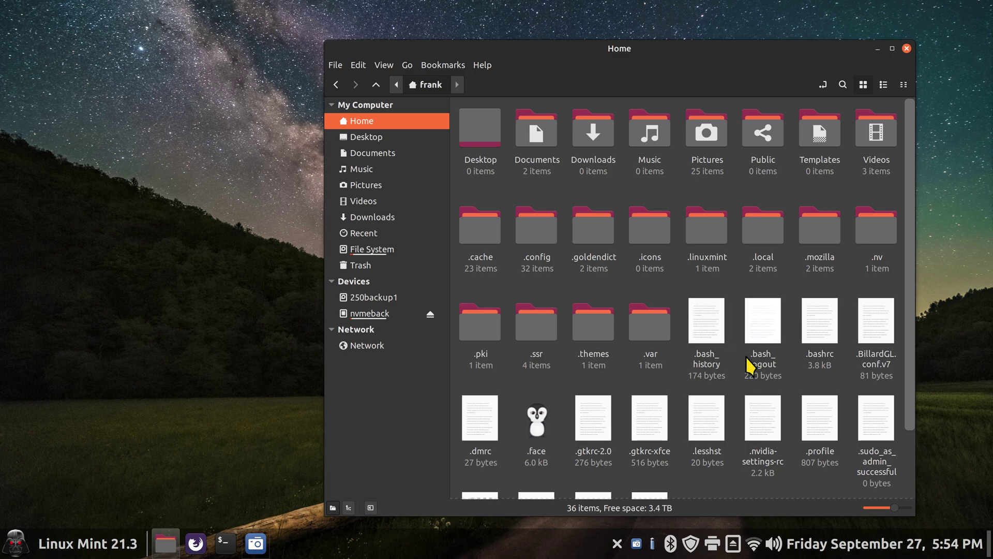
left_click(754, 233)
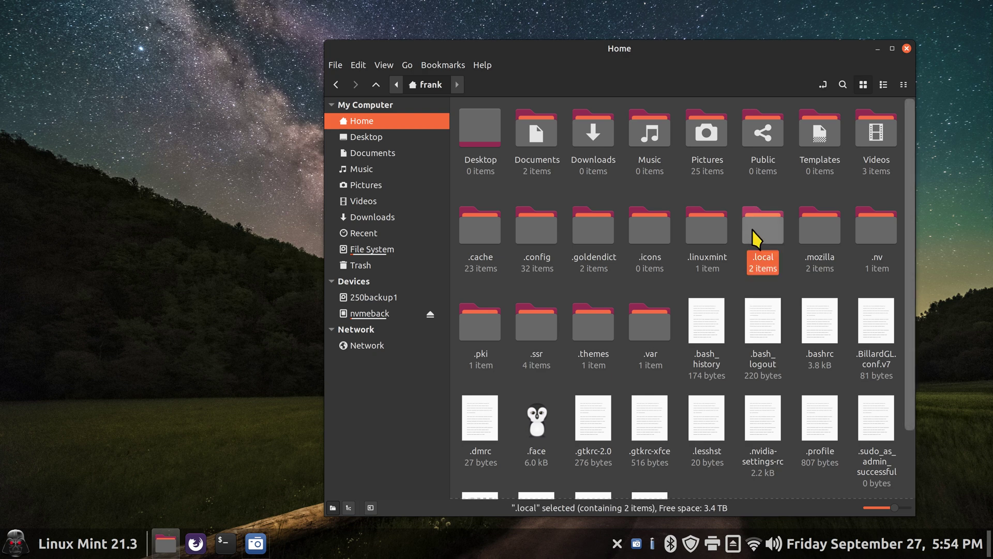
left_click(557, 236)
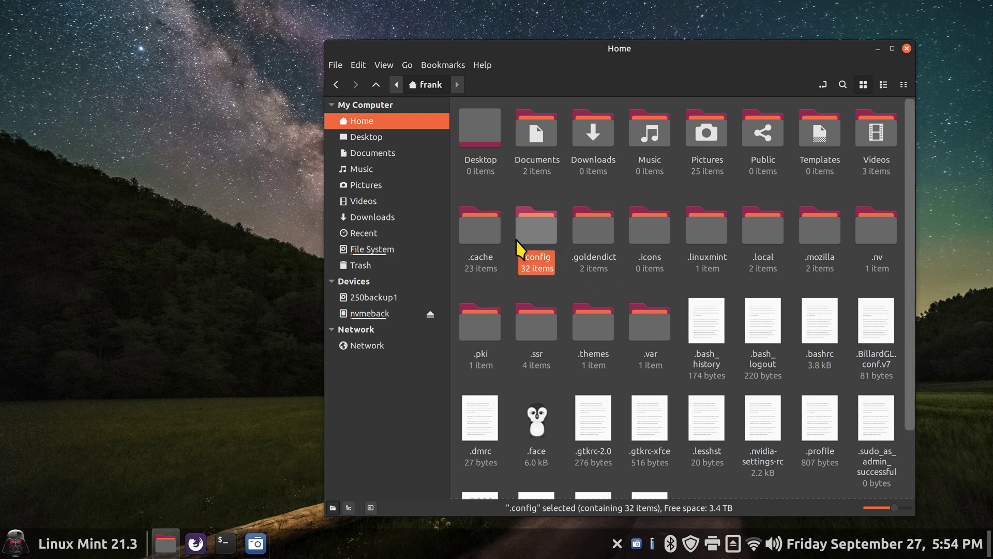
left_click(482, 222)
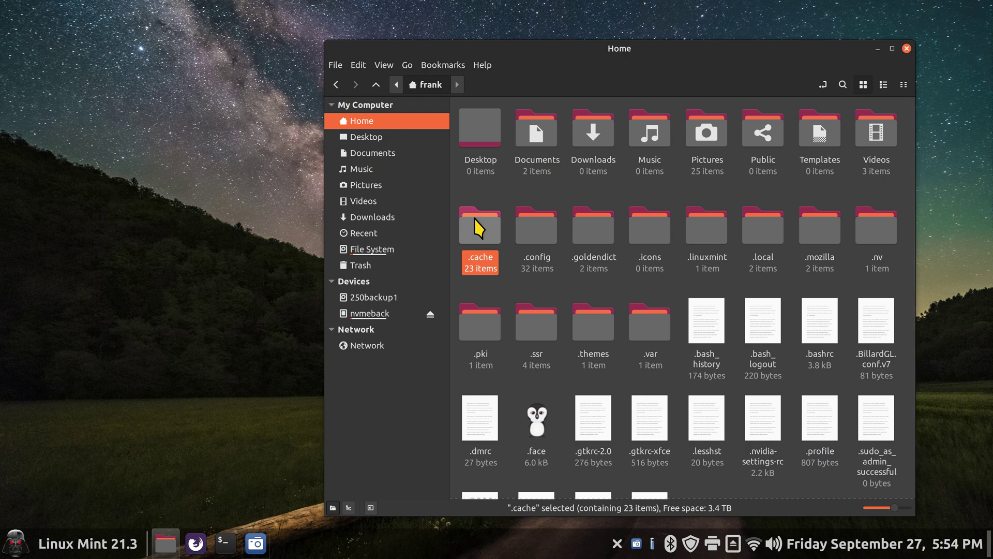
left_click(515, 293)
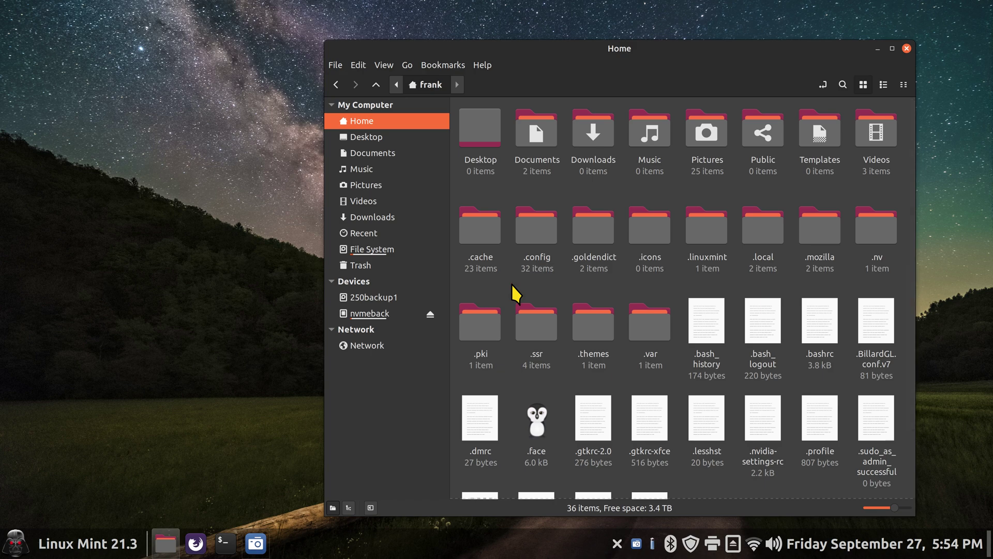
key("ctrl+h")
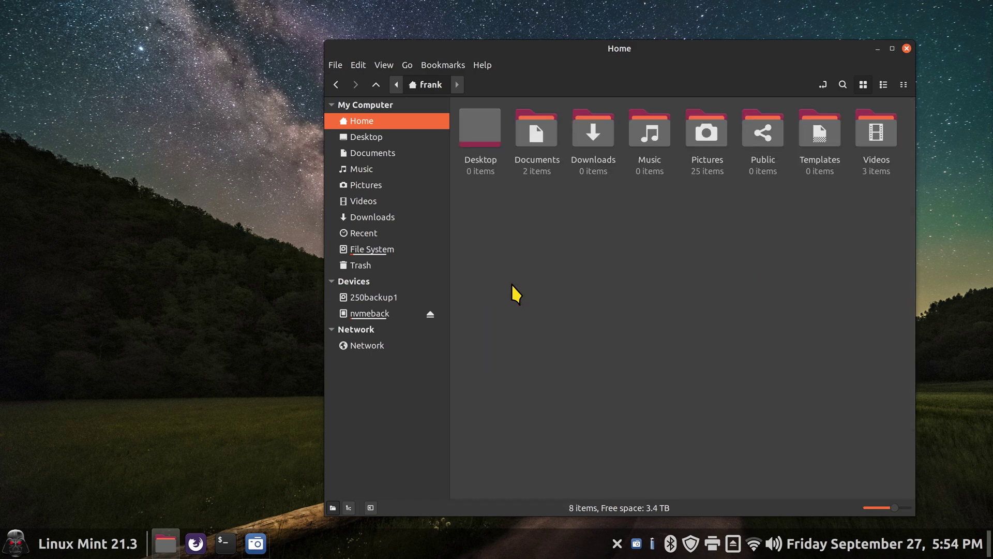
Create a new folder in Documents, keeping the default name Untitled Folder.
left_click(406, 152)
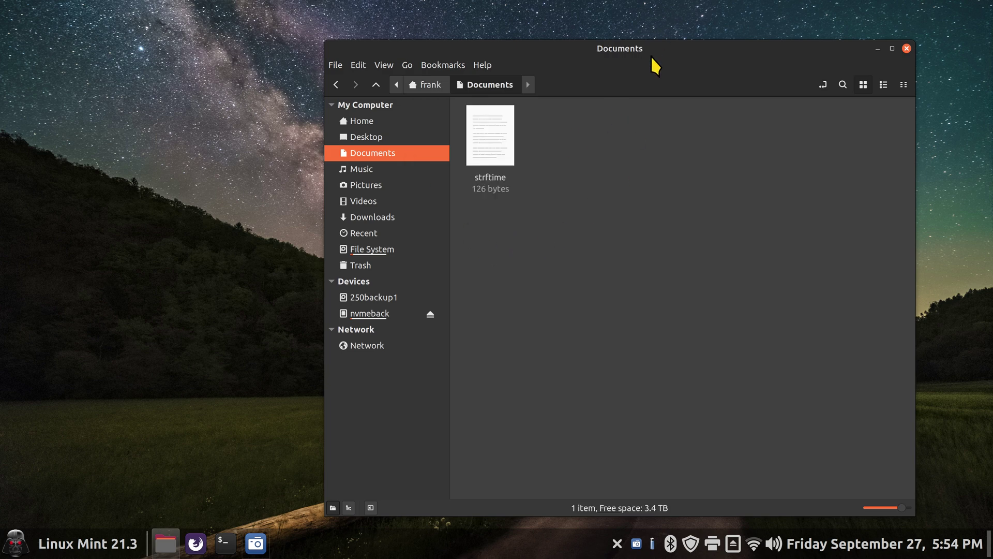
left_click_drag(651, 56, 547, 48)
right_click(487, 252)
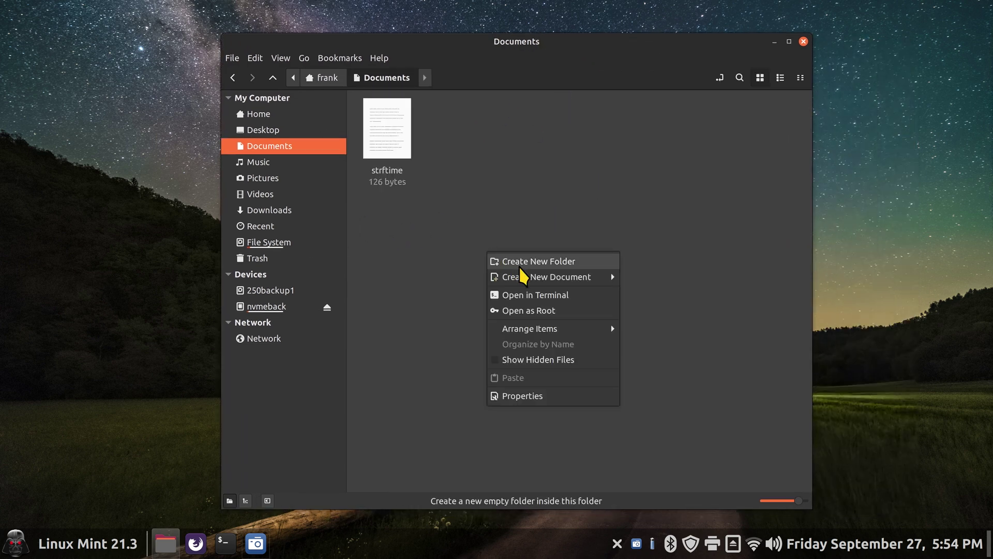
left_click(520, 262)
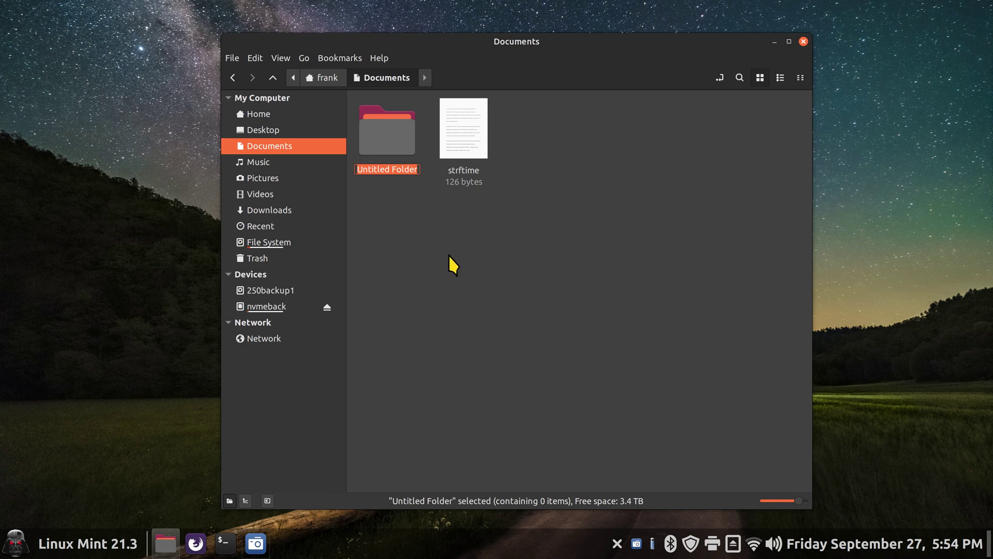
key("Return")
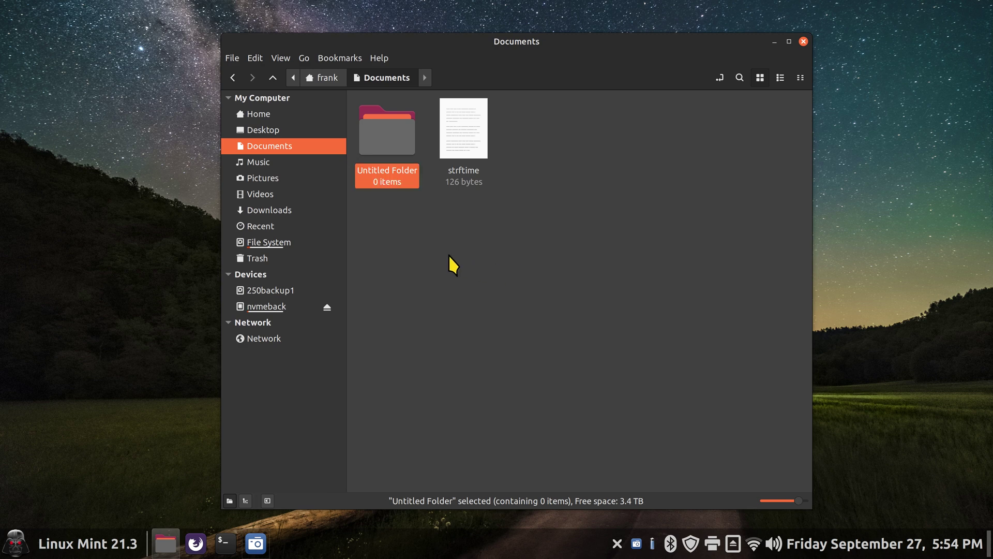
Create a hidden folder named .test in Documents.
right_click(476, 271)
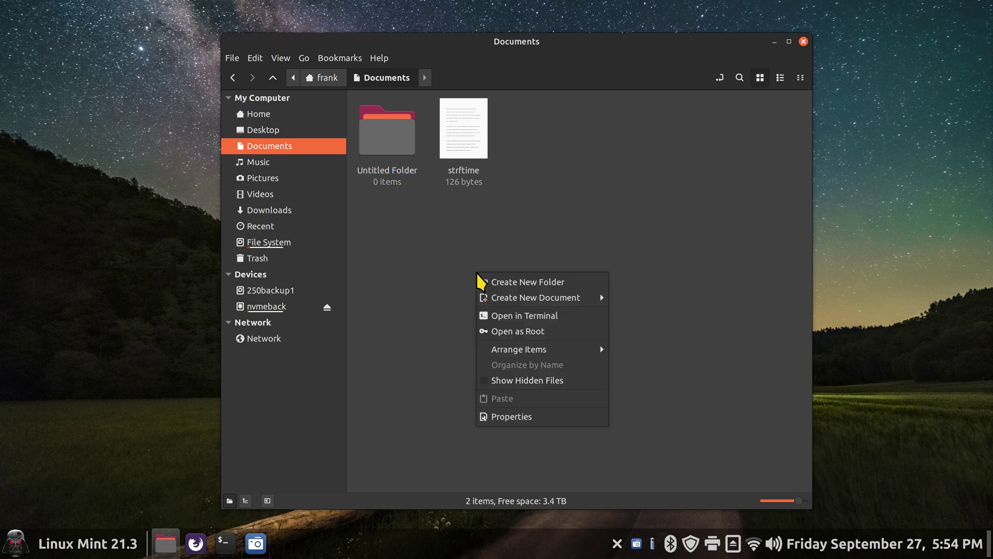
left_click(508, 282)
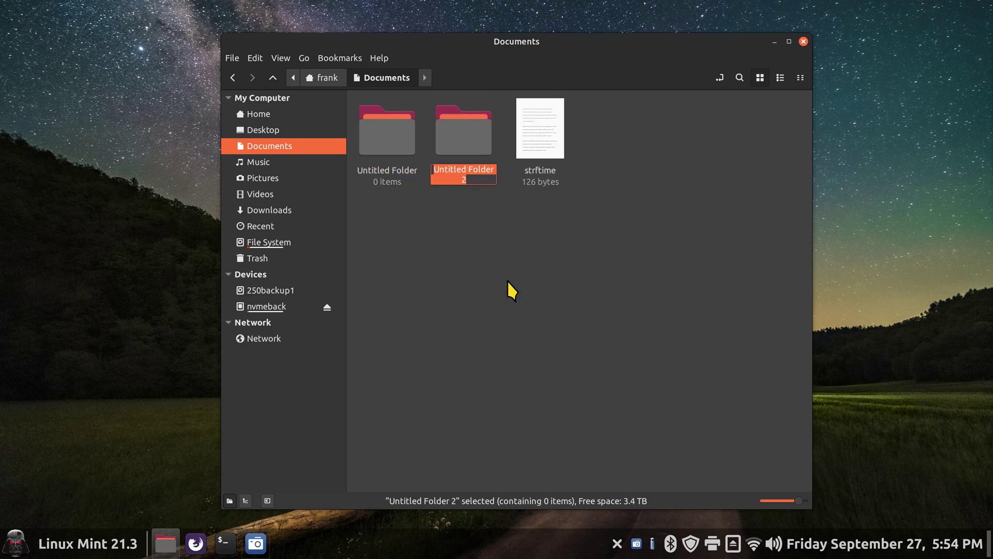
type(".test")
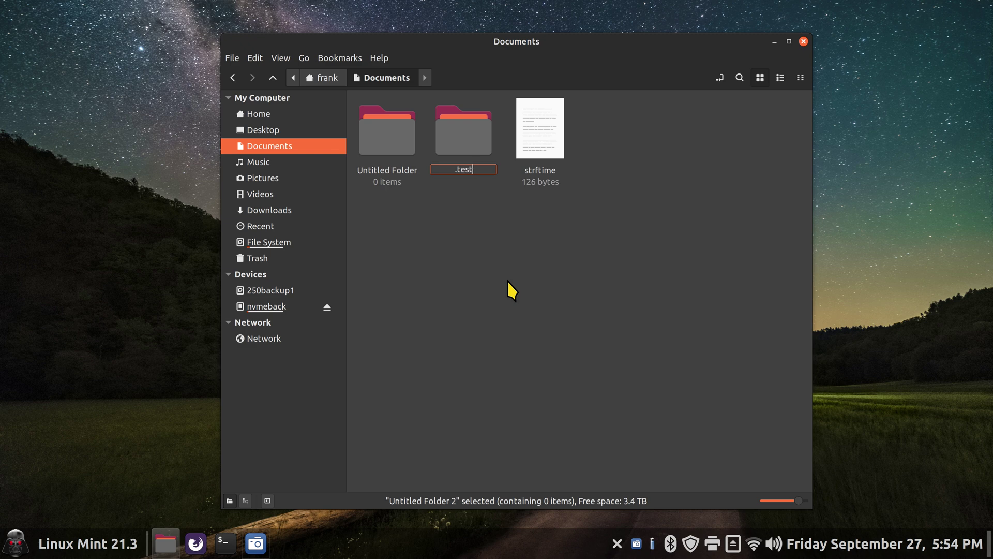
key("Return")
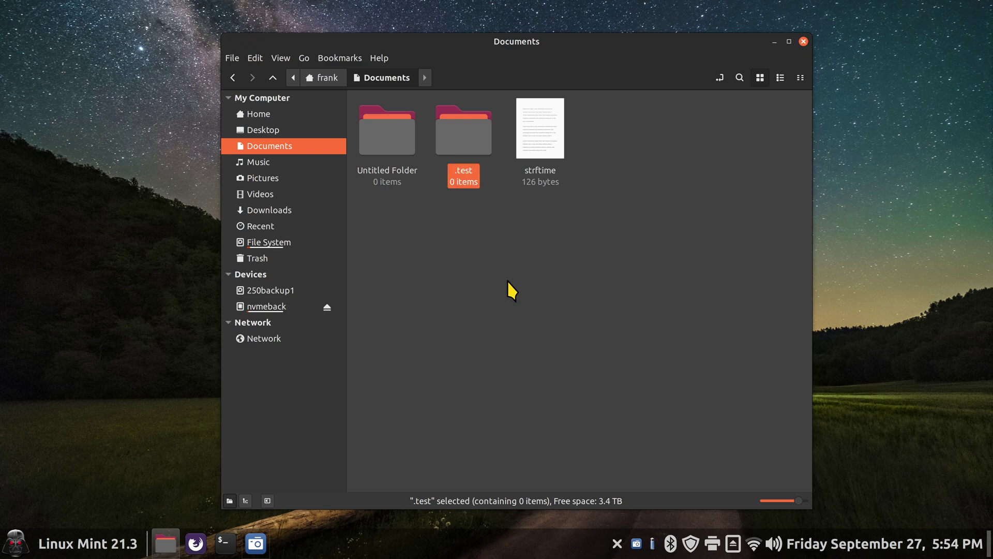
left_click(508, 280)
Refresh Documents by switching to Desktop and back, and toggle the hidden files, leaving them shown.
left_click(293, 130)
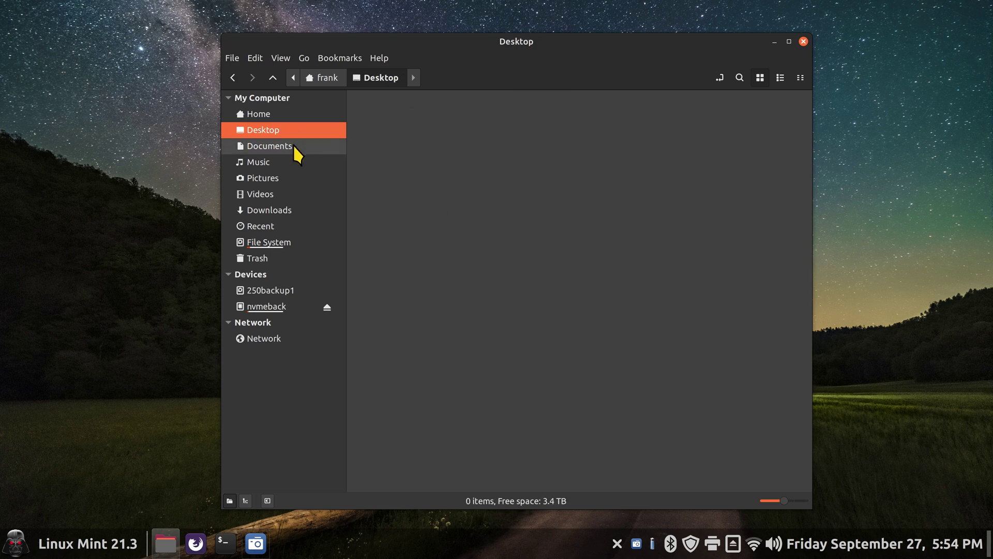
left_click(293, 145)
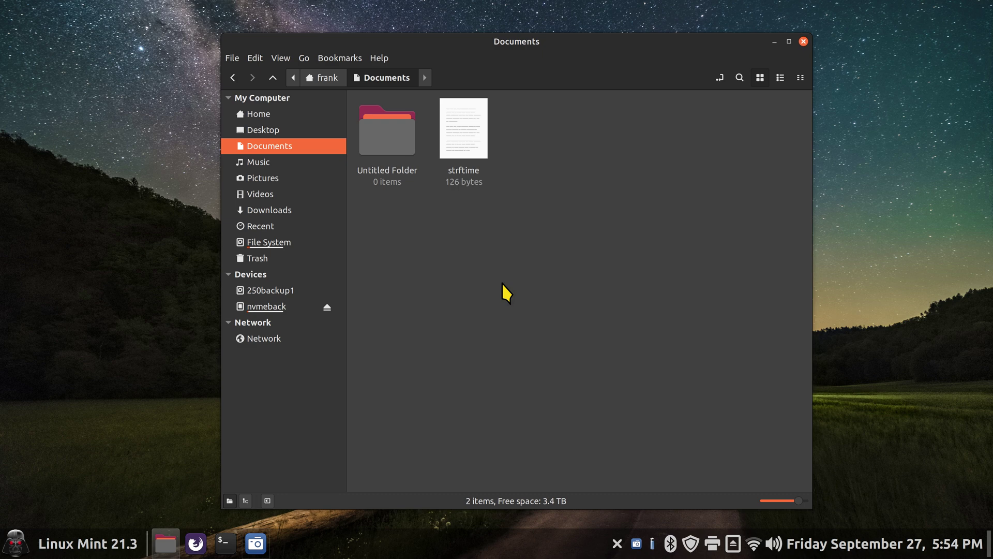
key("ctrl+h")
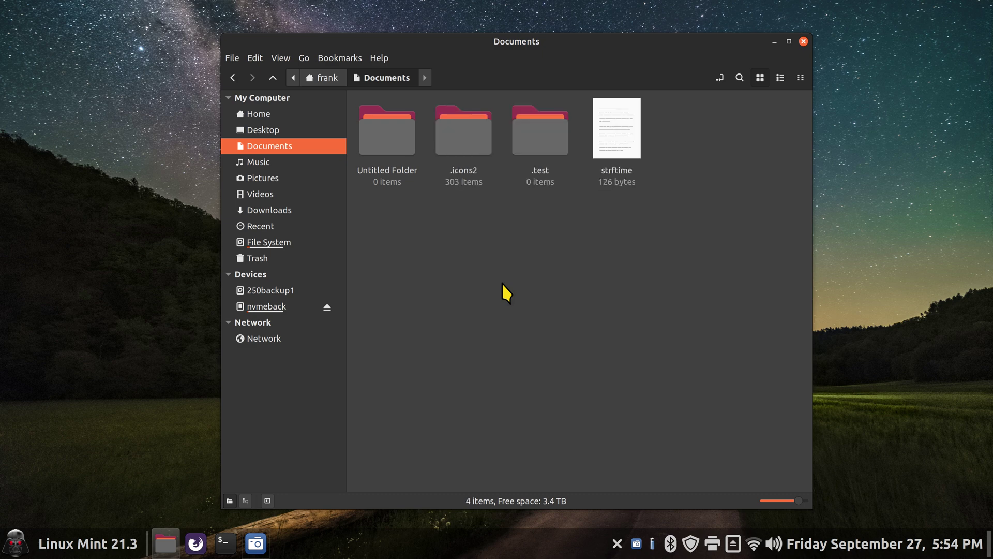
key("ctrl+h")
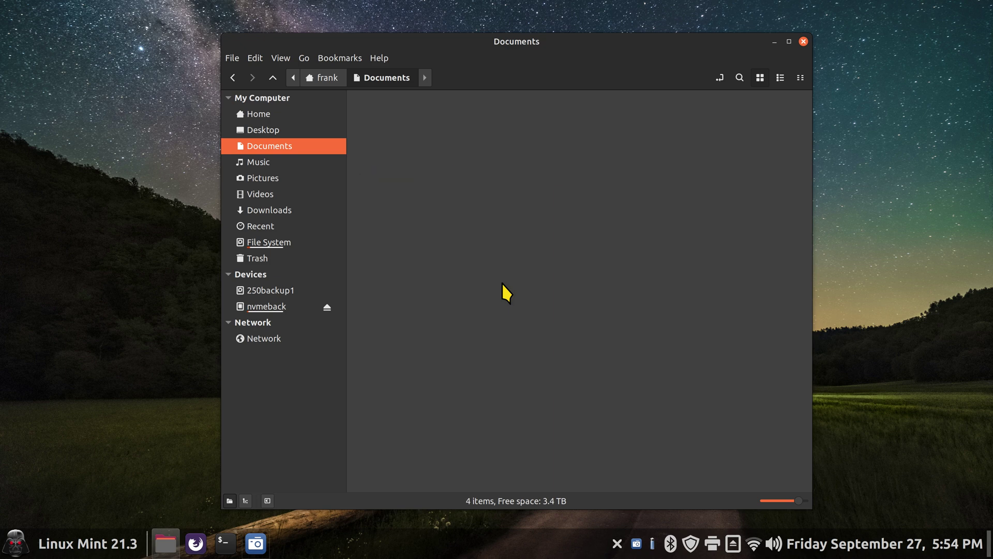
left_click(282, 59)
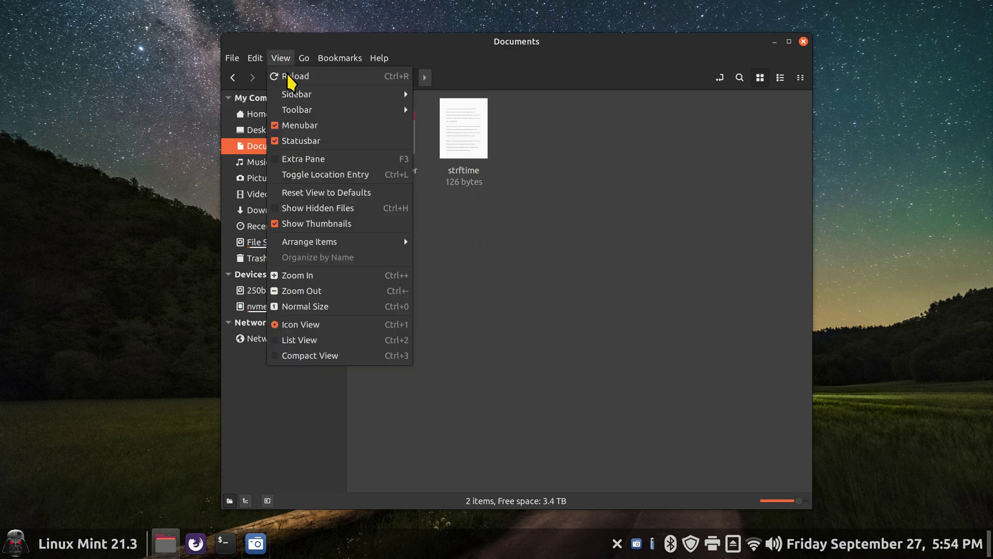
left_click(339, 208)
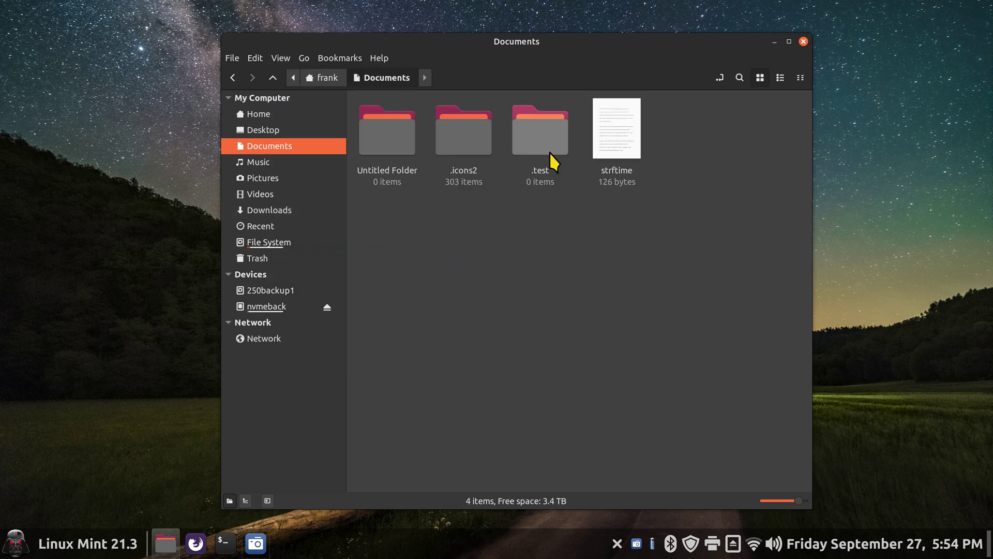
Delete the .test and Untitled Folder folders from Documents.
left_click(551, 174)
key("Delete")
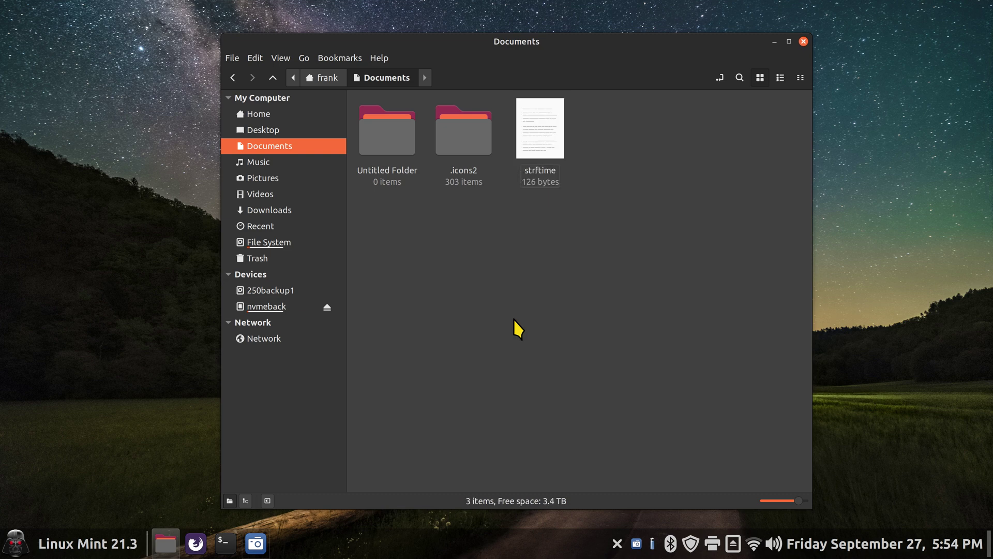
left_click(387, 132)
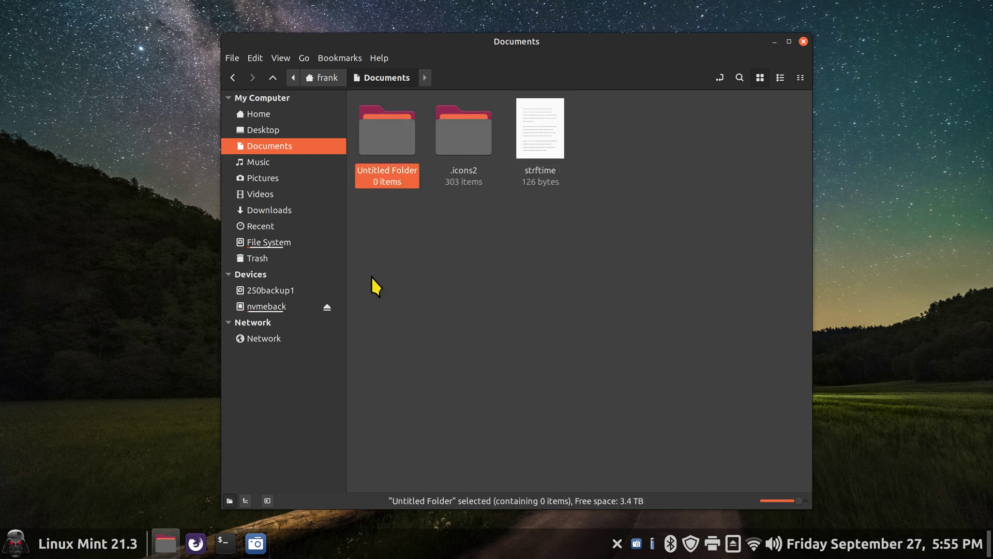
key("Delete")
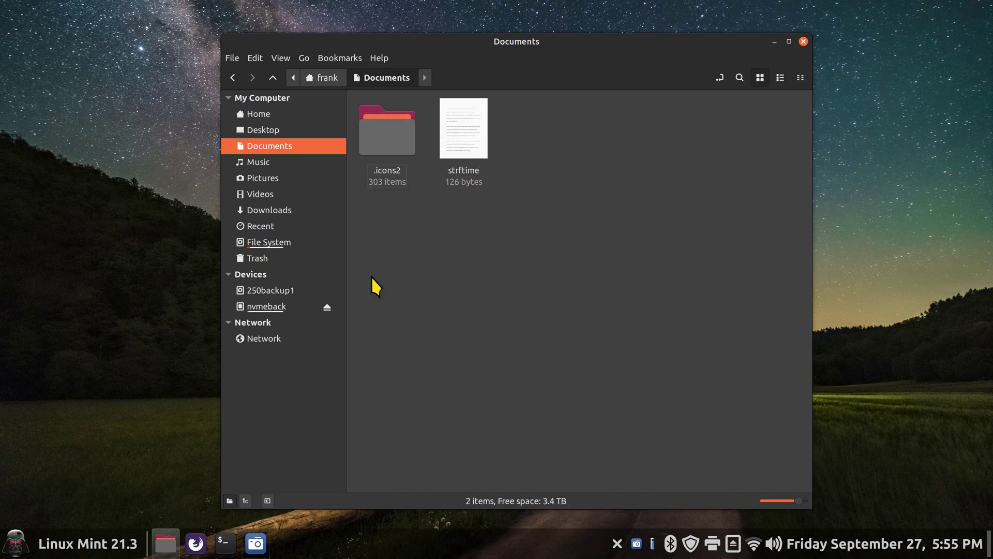
Select and deselect the .icons2 folder in Documents, and hide the hidden files and show them again.
left_click(378, 136)
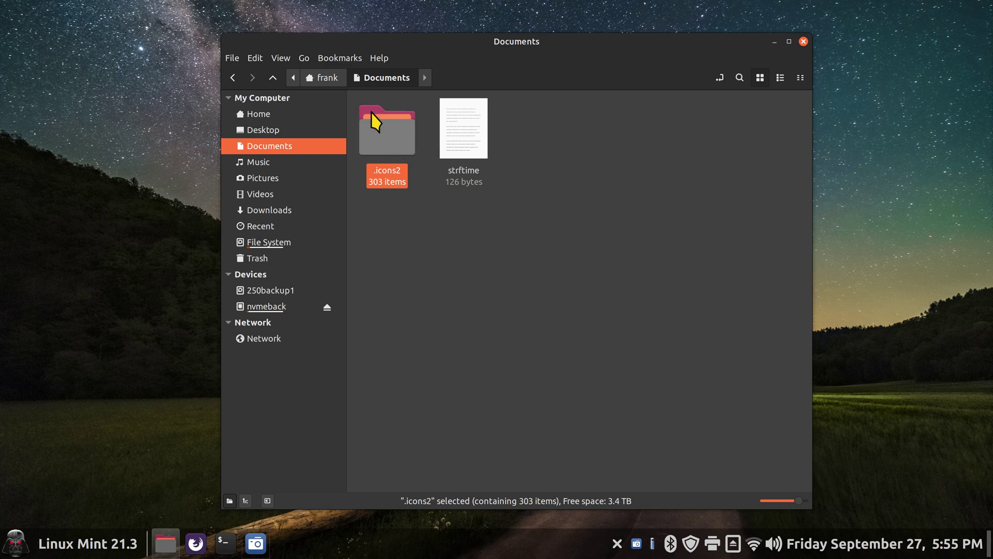
left_click(450, 269)
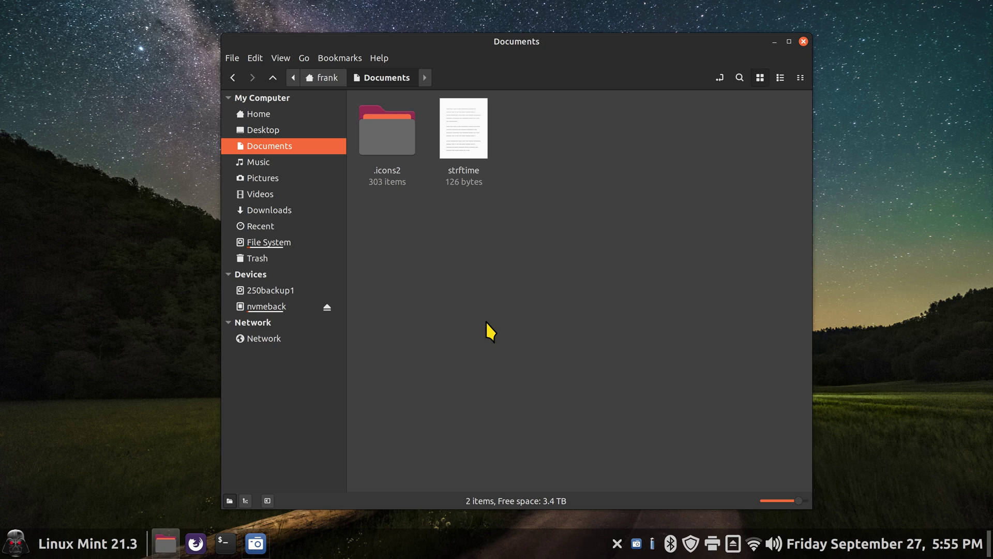
key("ctrl+h")
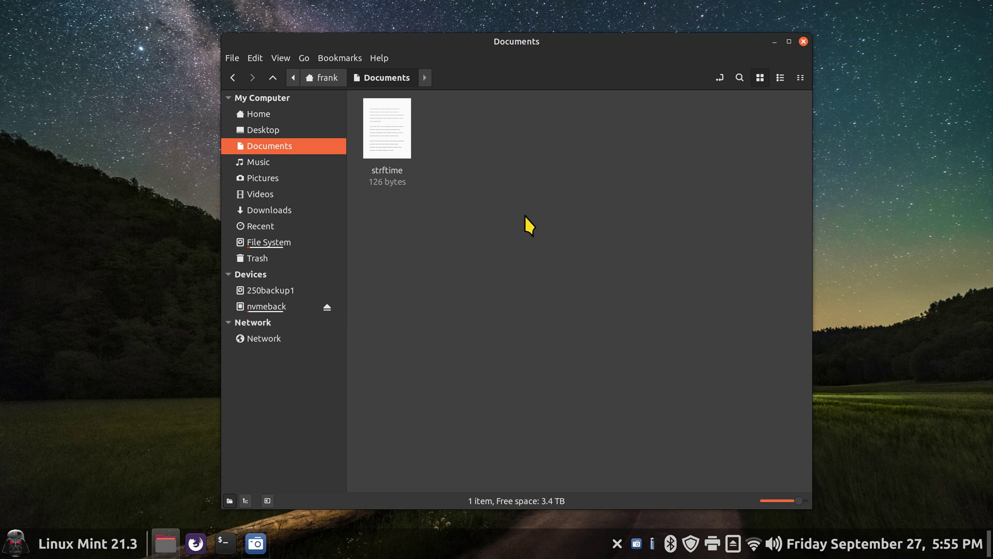
key("ctrl+h")
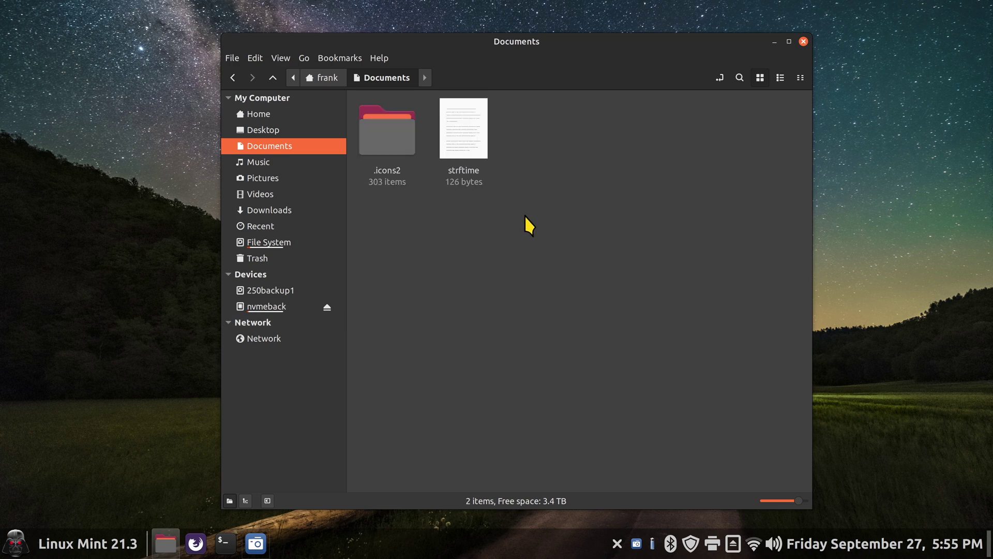
Open .icons2 to check its icons, delete the folder from Documents, and close the file manager window.
left_click(389, 142)
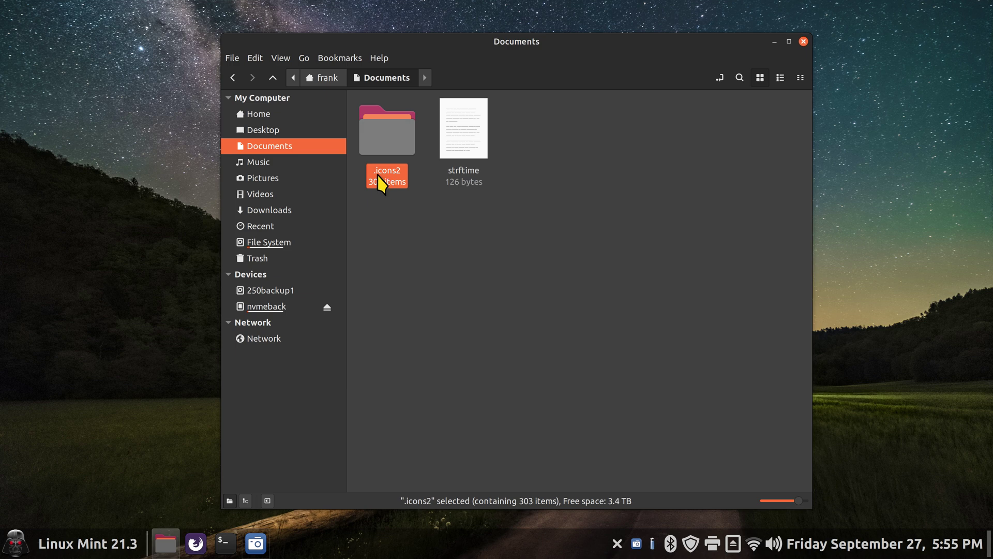
double_click(383, 138)
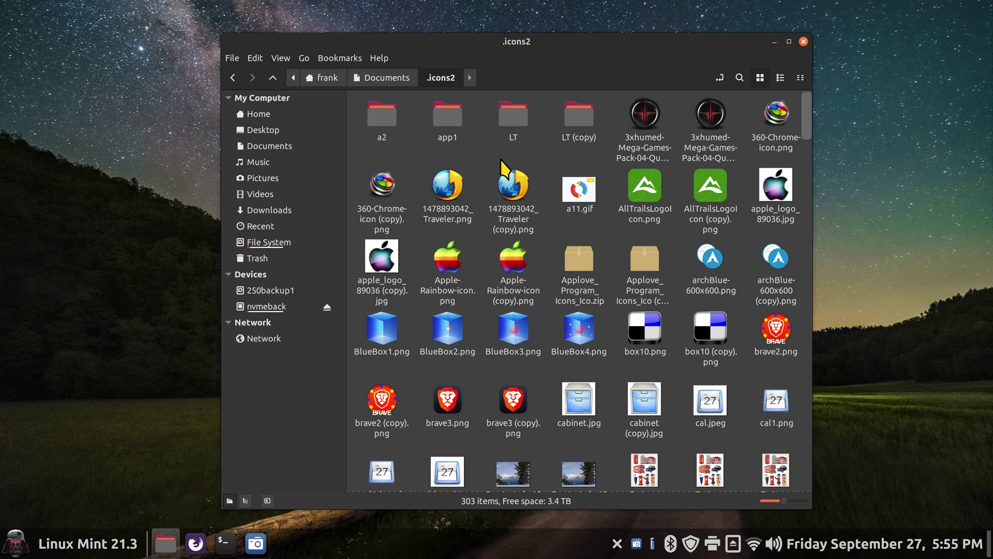
left_click(389, 79)
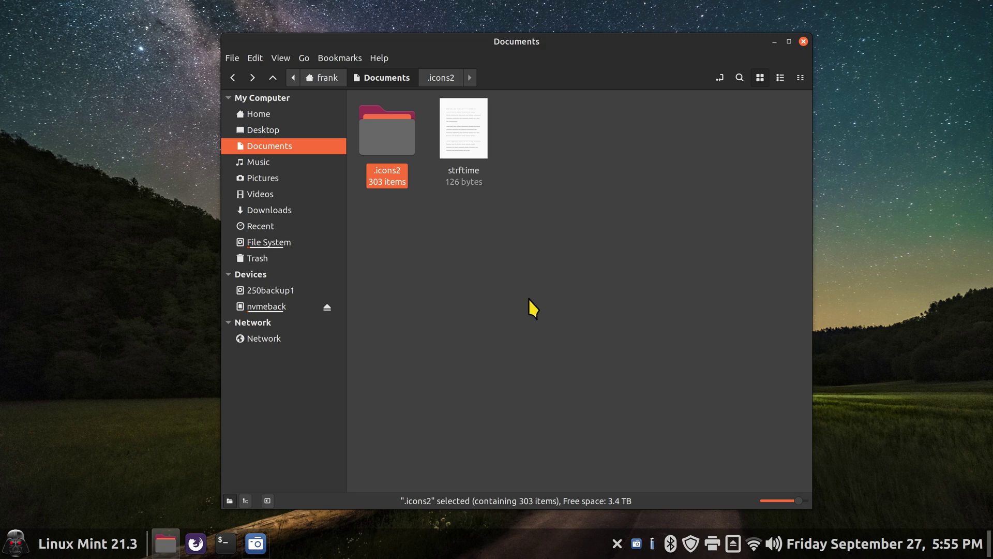
key("Delete")
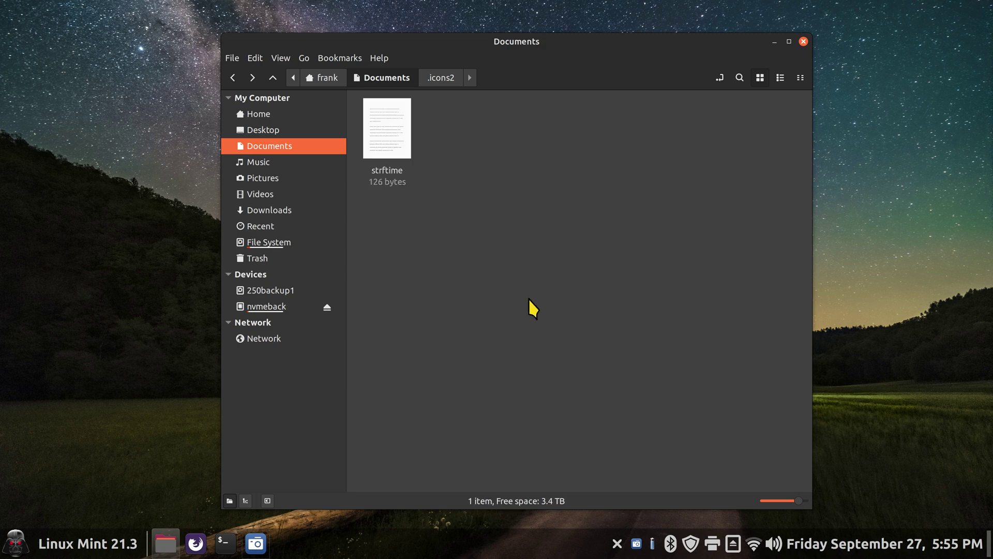
left_click(802, 42)
Open the Menu applet's configuration and set its custom icon to linuxmint-logo-ring-symbolic from the Linux Mint category.
right_click(19, 549)
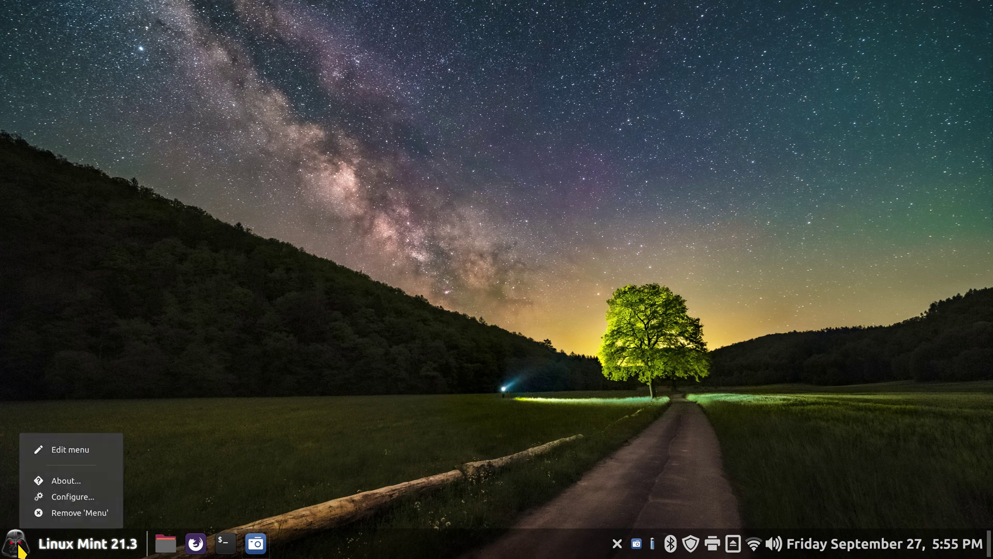
left_click(67, 497)
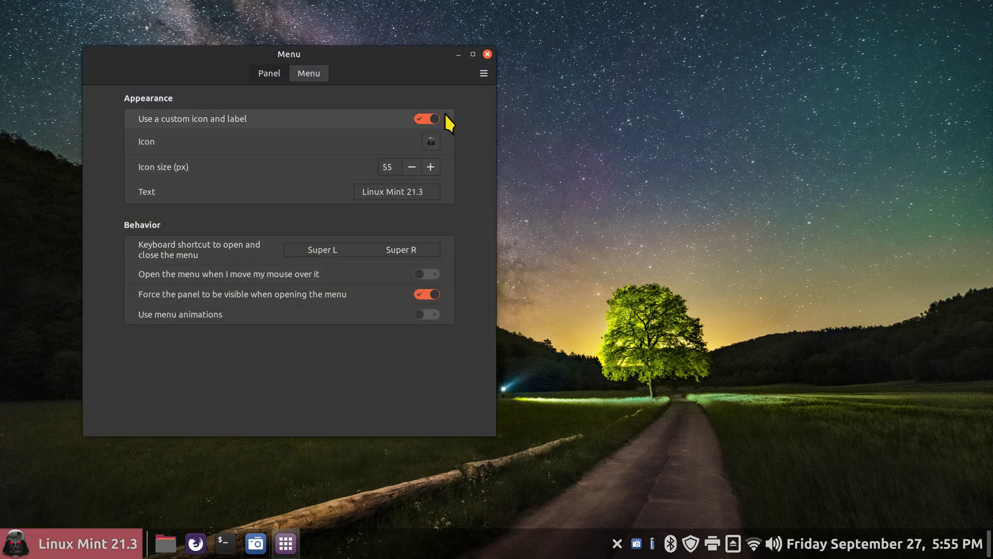
left_click(433, 139)
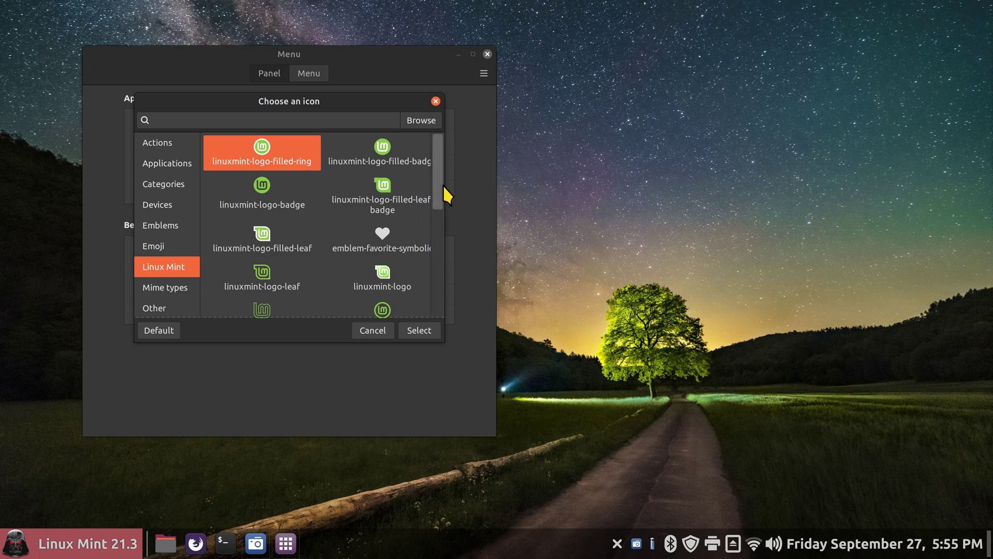
left_click_drag(443, 186, 305, 290)
left_click(306, 291)
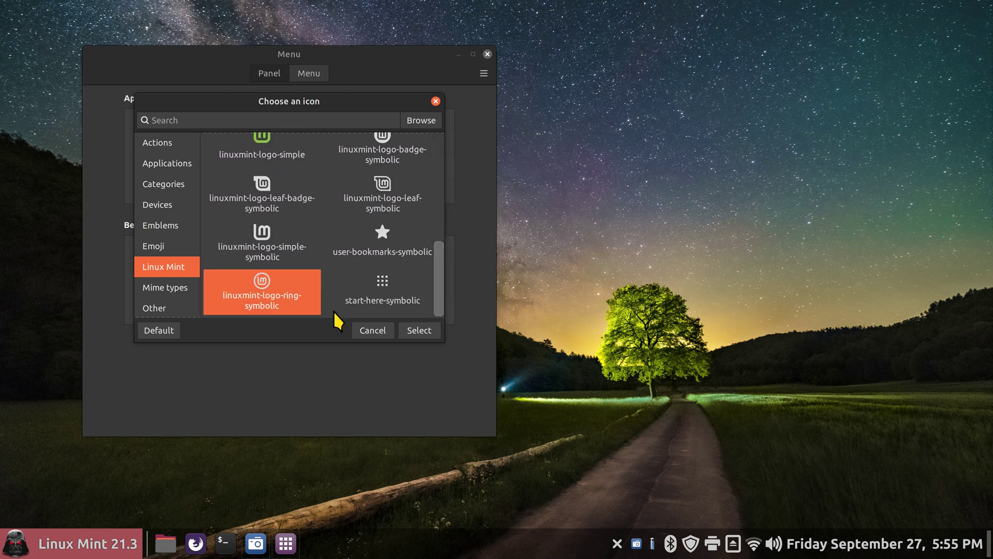
left_click(423, 329)
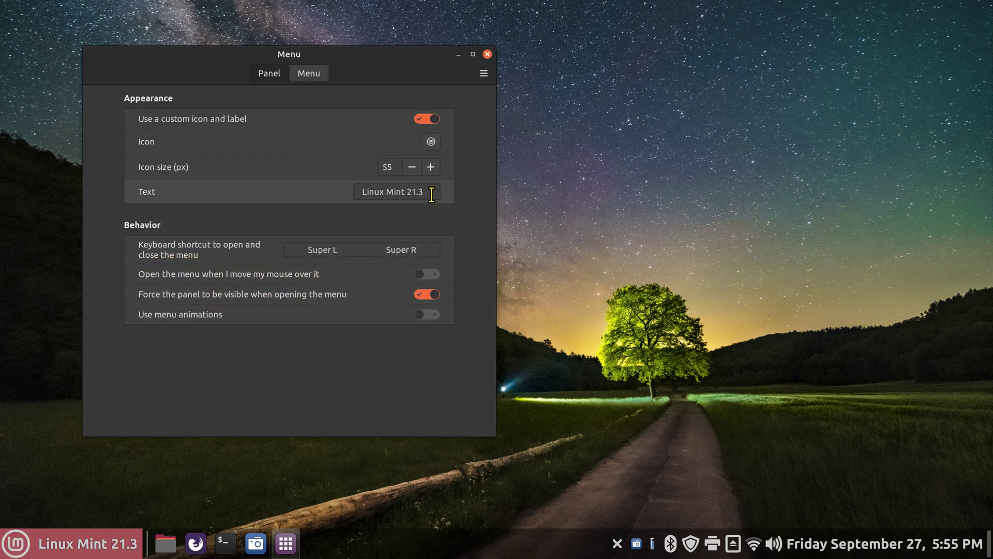
Copy and delete the Menu applet's label text, paste "Linux Mint 21.3" back, and shift the settings window aside.
left_click_drag(432, 194, 335, 192)
key("ctrl+c")
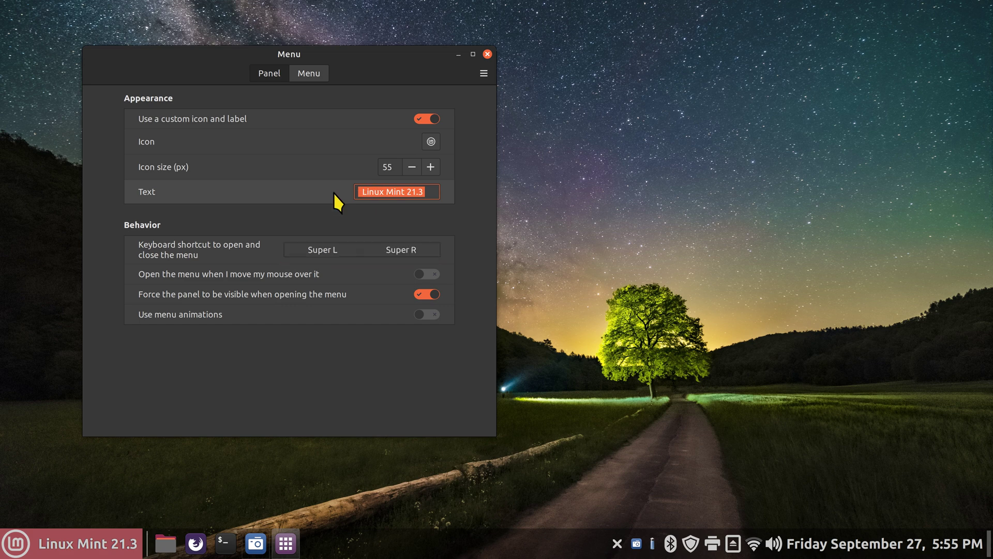
key("BackSpace")
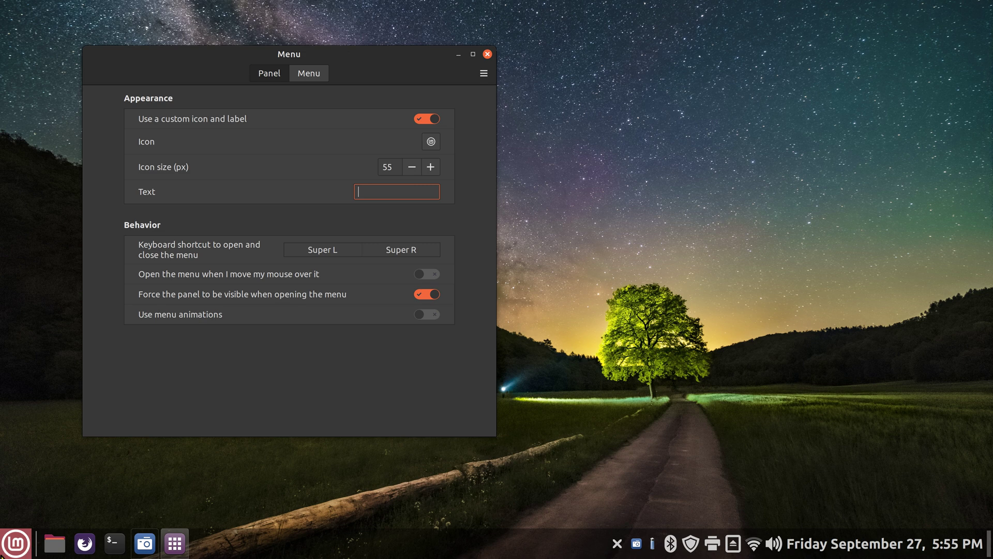
right_click(369, 189)
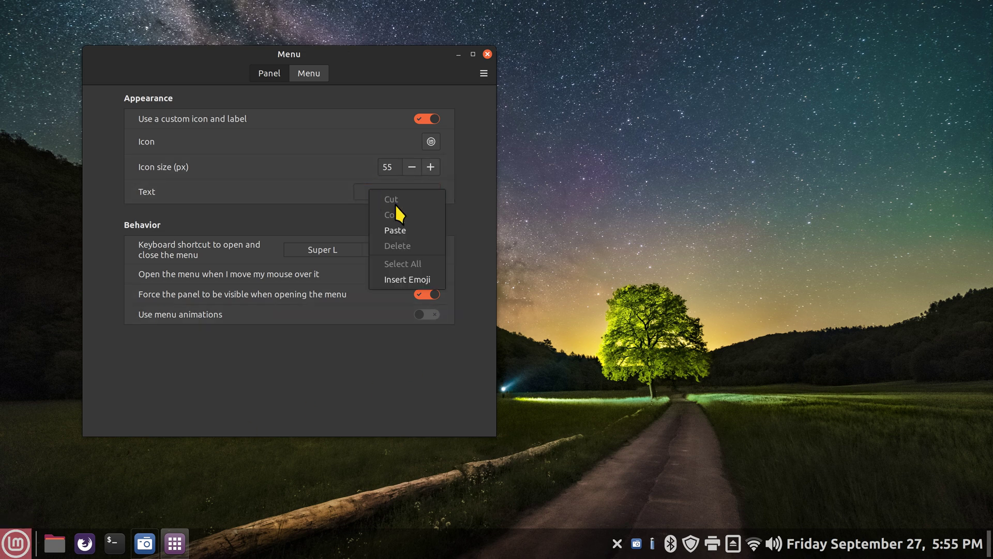
left_click(409, 229)
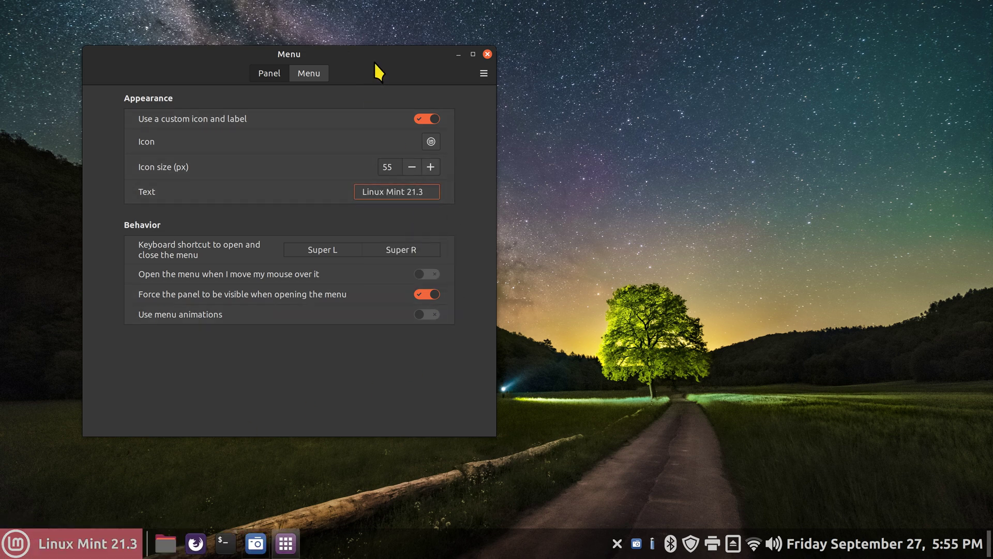
left_click_drag(377, 69, 451, 65)
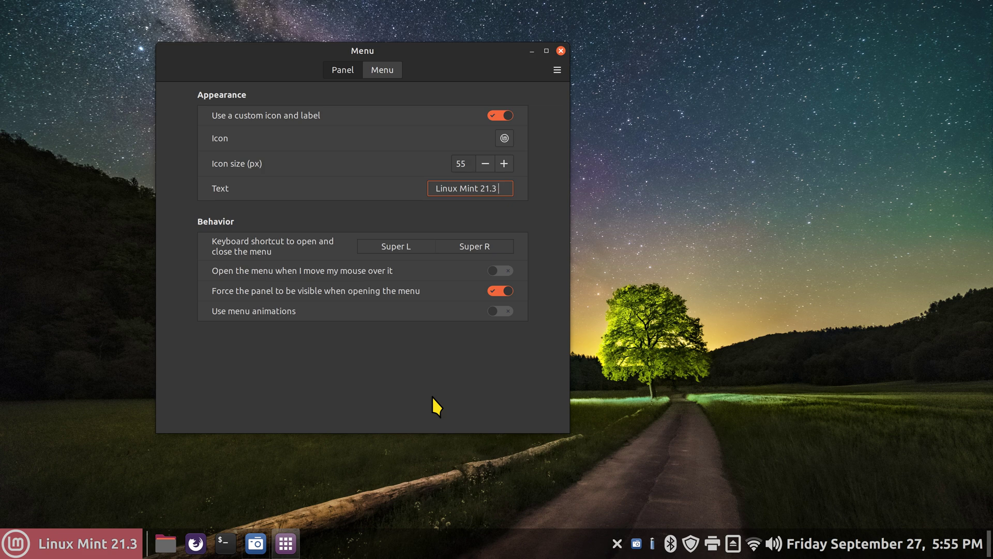
View the Emoji icons for the Menu applet, and browse the Documents folder for an image with hidden files shown.
left_click(503, 138)
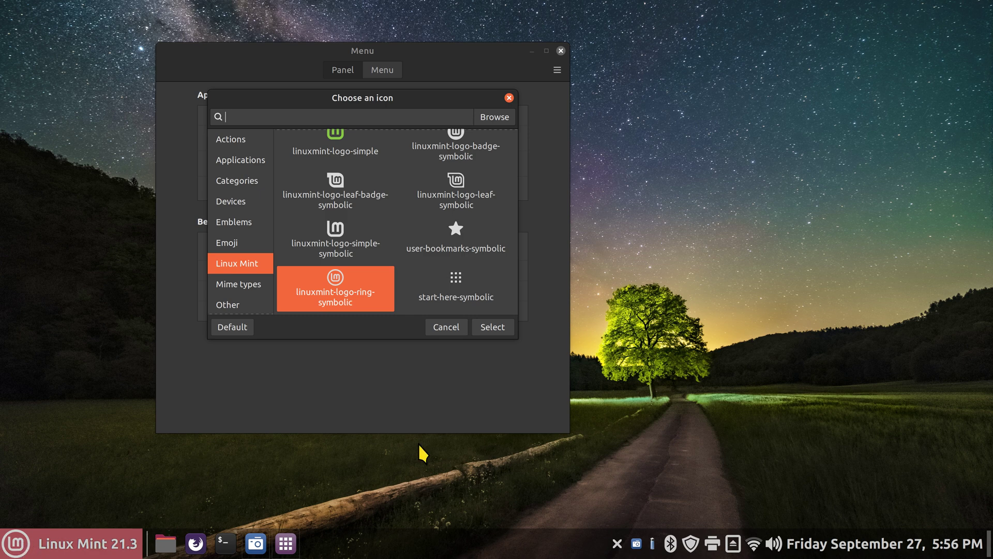
left_click(243, 243)
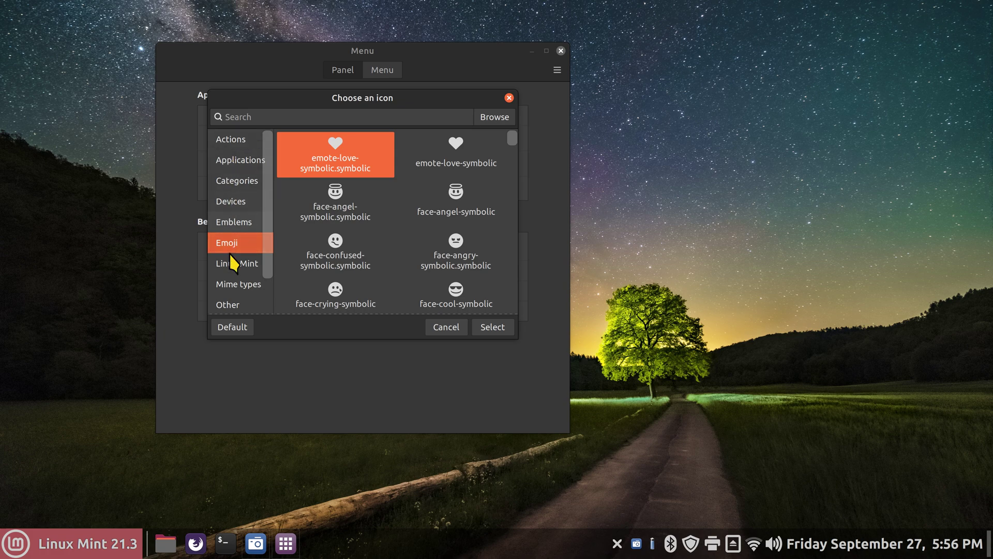
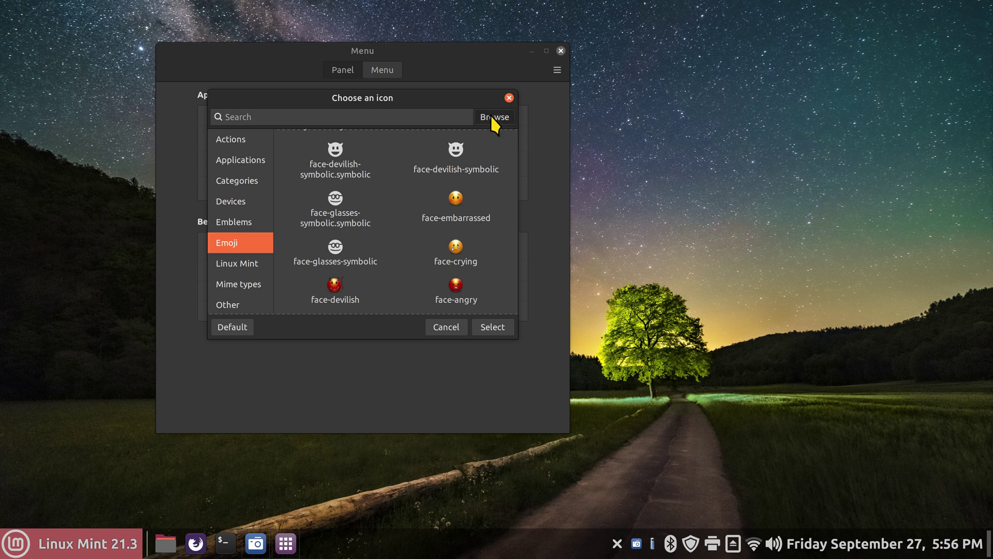
left_click(32, 77)
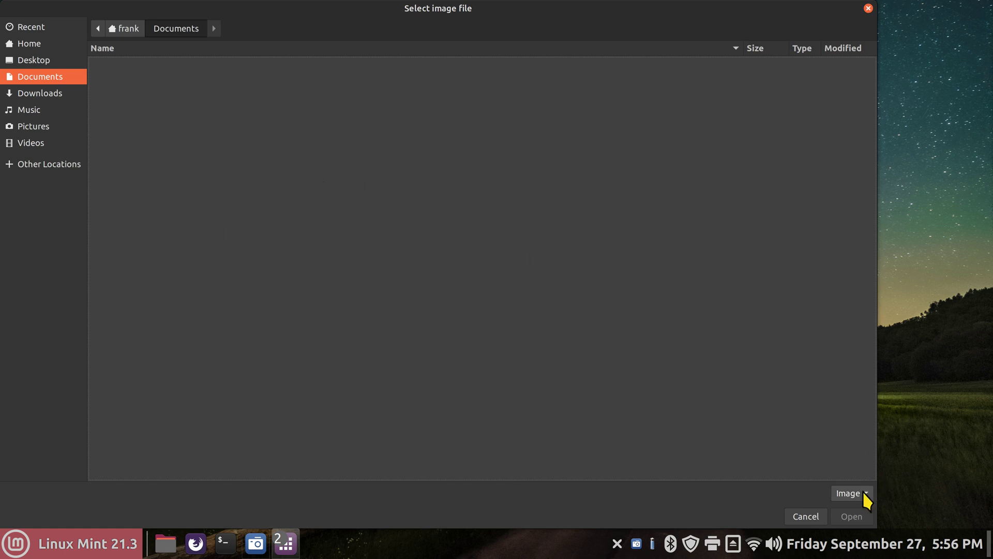
right_click(283, 121)
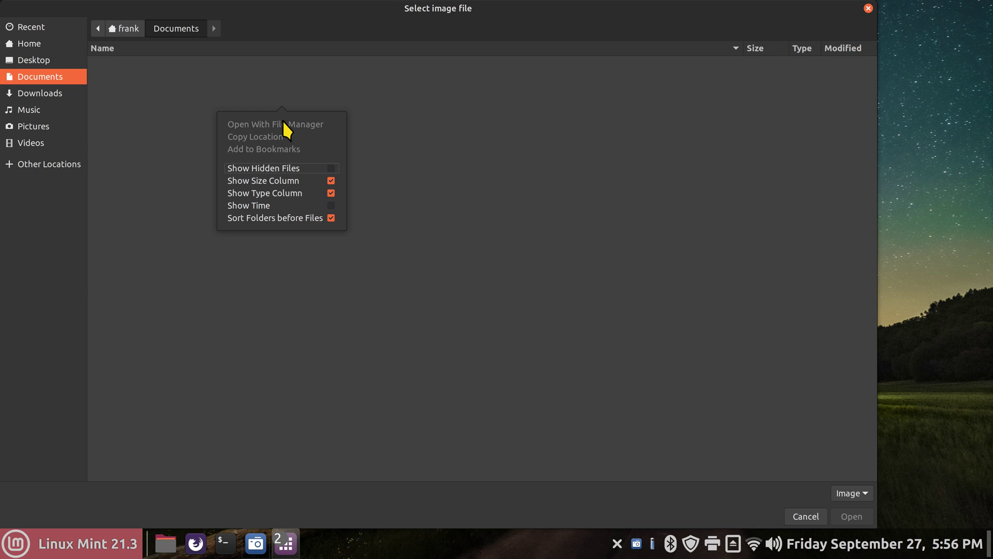
left_click(331, 171)
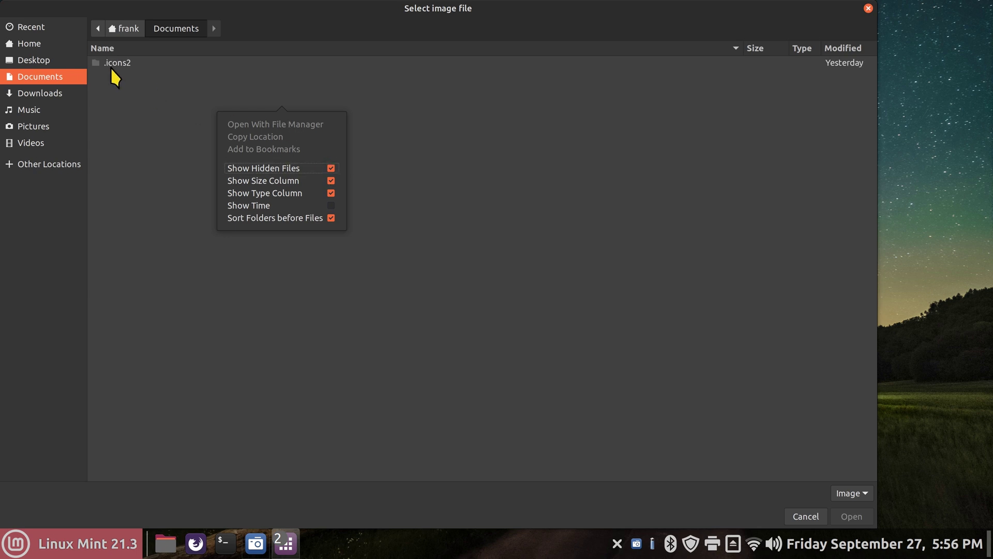
left_click(467, 175)
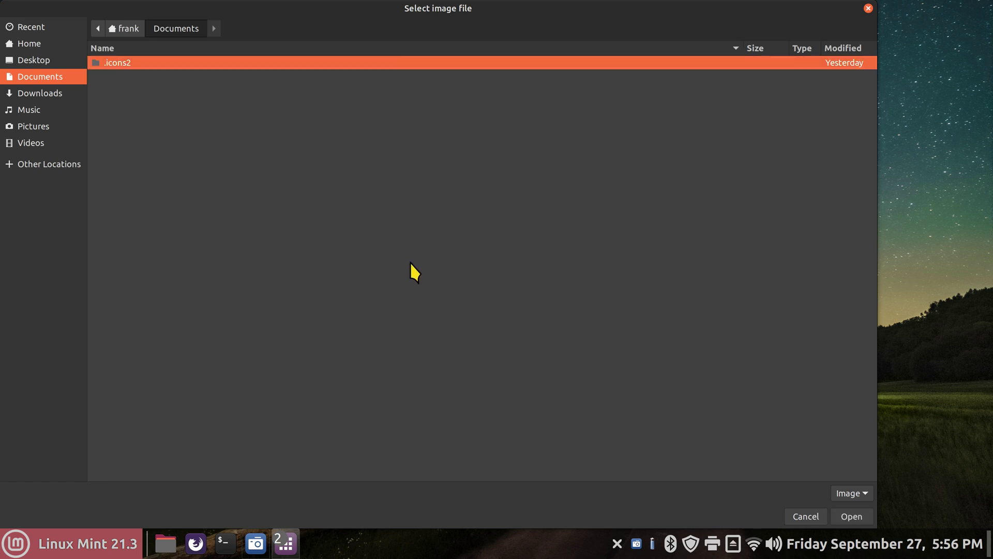
key("ctrl+h")
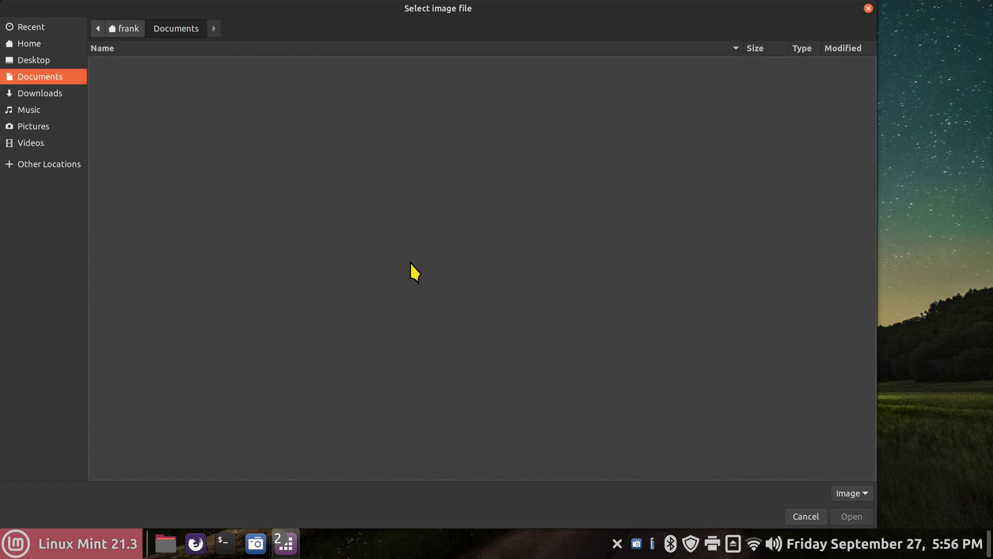
key("ctrl+h")
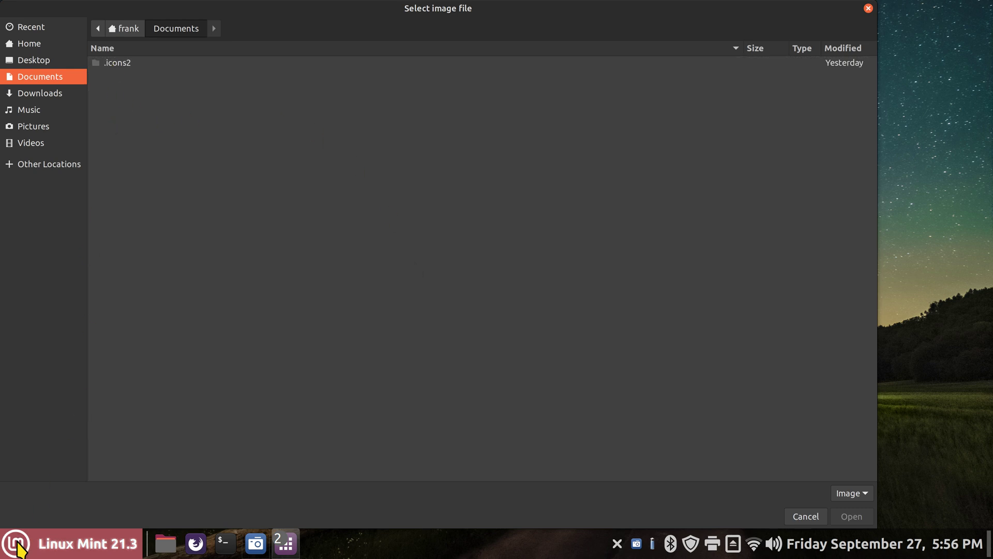
Set the Menu applet's icon to DarthRed.png from the hidden .icons2 folder in Documents.
double_click(109, 61)
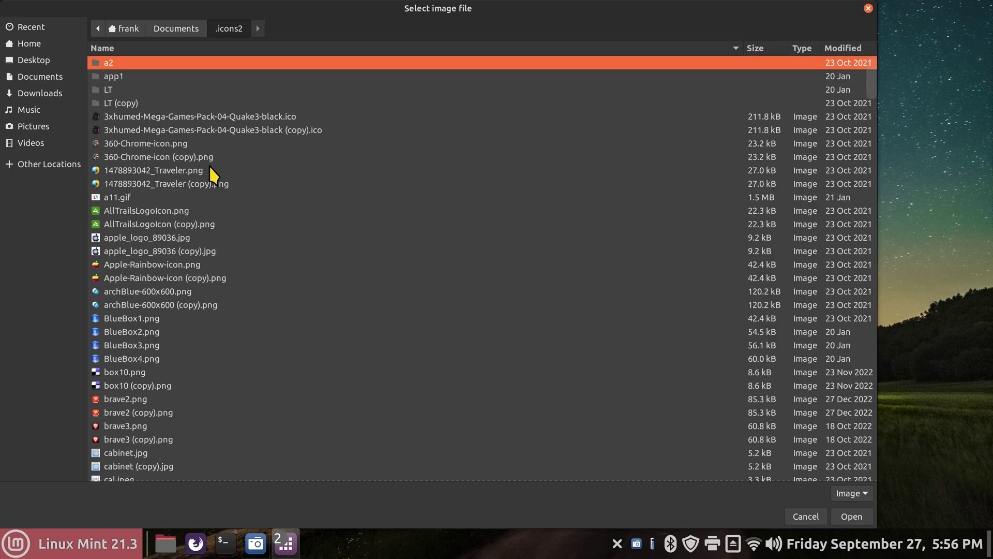
scroll(310, 302, "down", 5)
scroll(326, 303, "down", 5)
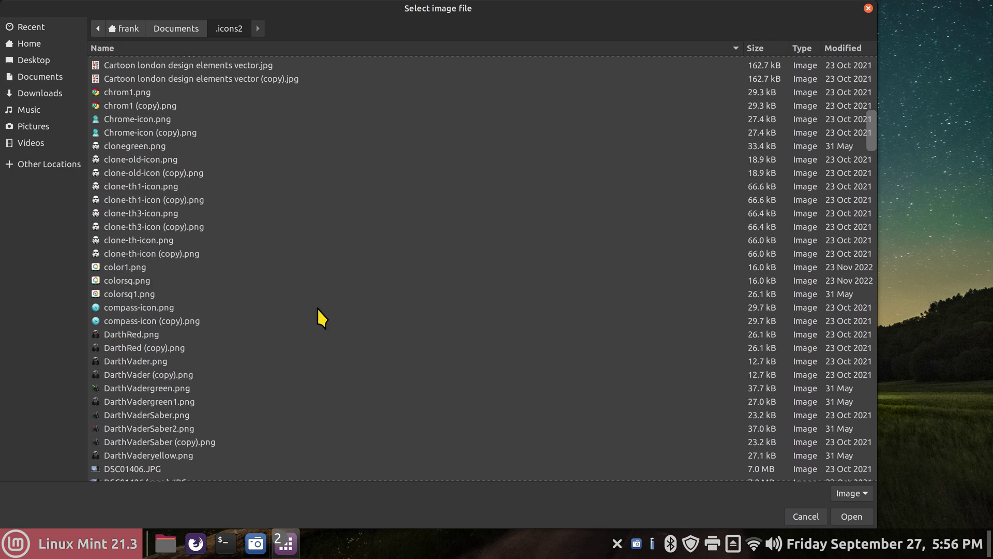
left_click(149, 335)
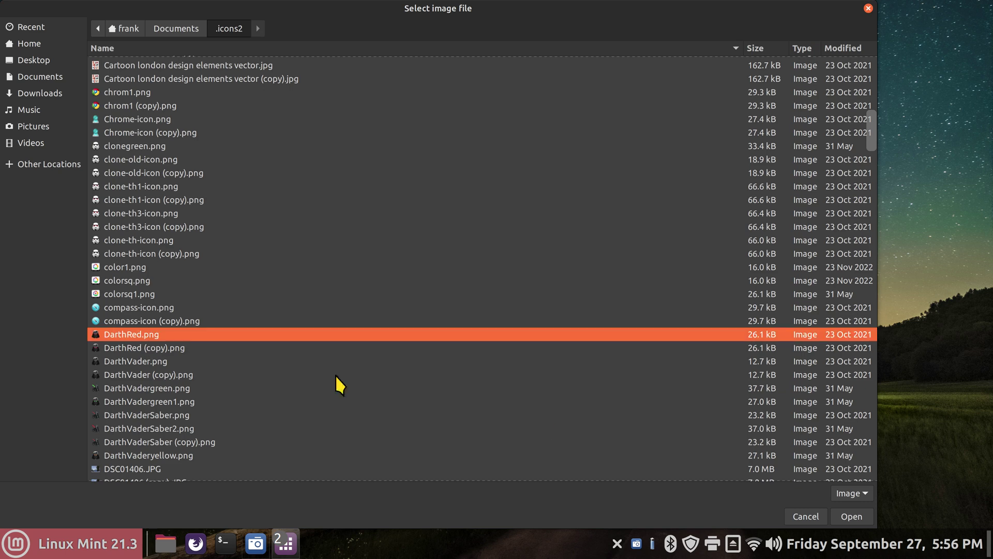
left_click(852, 517)
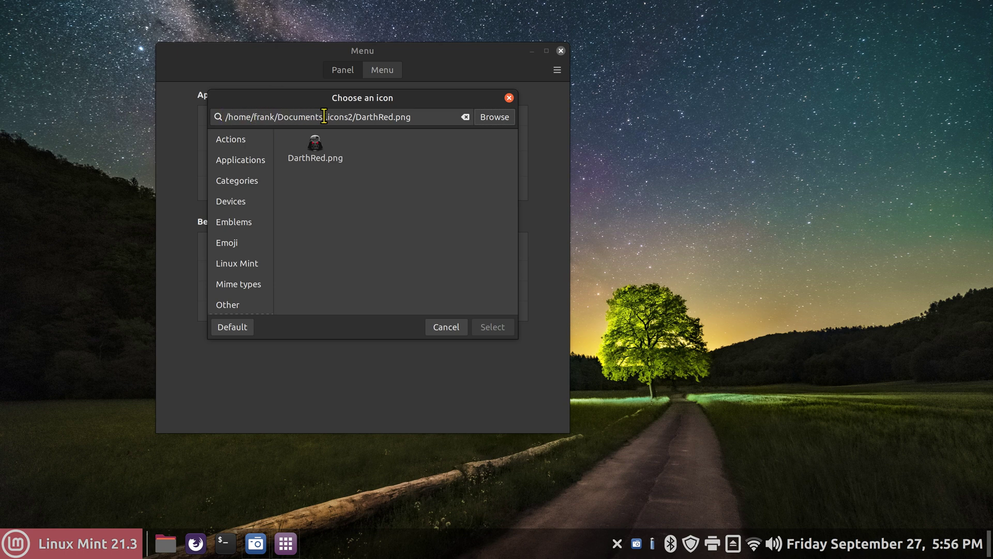
left_click_drag(325, 117, 353, 117)
left_click(322, 152)
left_click(495, 327)
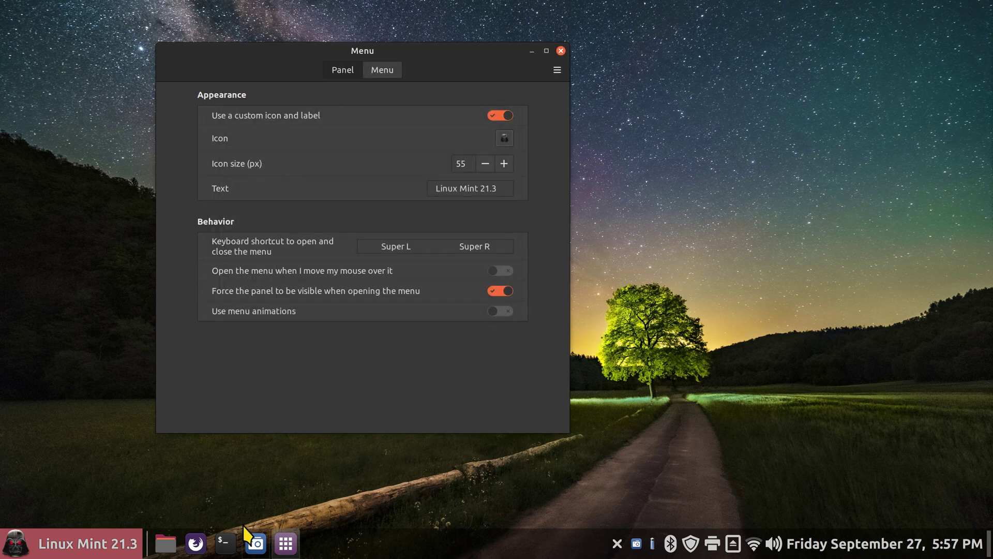
Open and dismiss the application menu, select the icon size value in the Menu settings, and close the settings window.
left_click(7, 553)
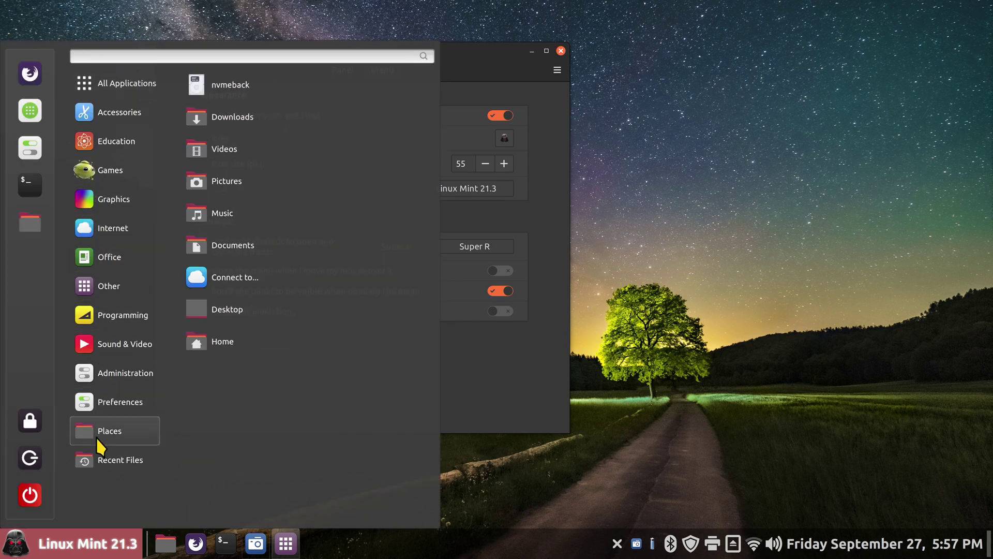
left_click(478, 350)
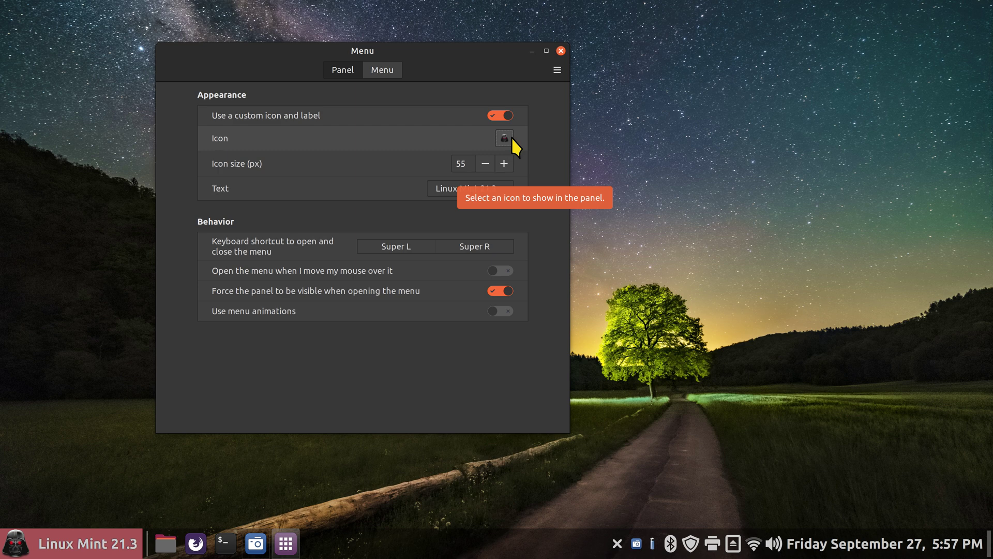
double_click(462, 165)
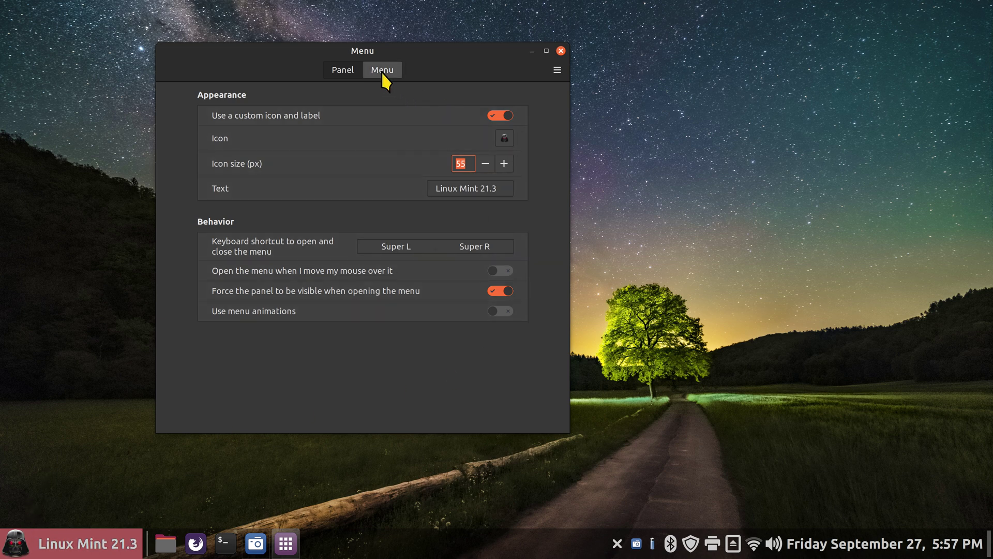
left_click(561, 50)
Examine the icons in the application menu's Sound & Video, Games and Internet categories, and close the menu.
left_click(35, 540)
mouse_move(93, 355)
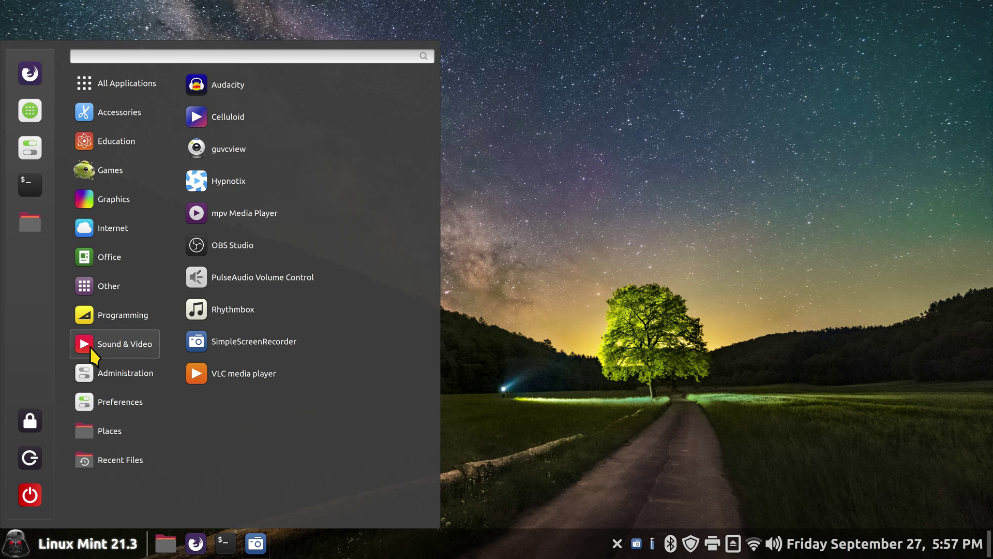
mouse_move(103, 169)
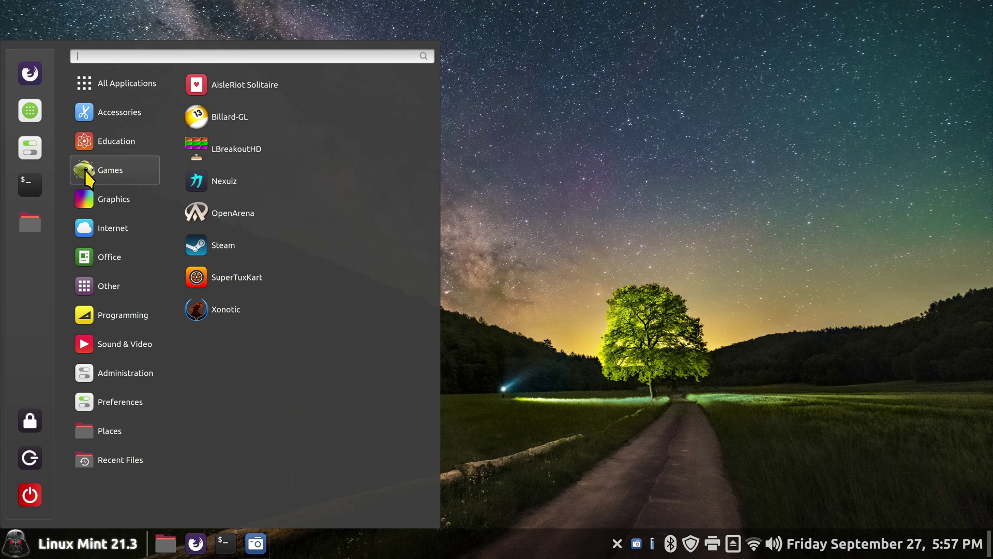
mouse_move(111, 224)
left_click(564, 228)
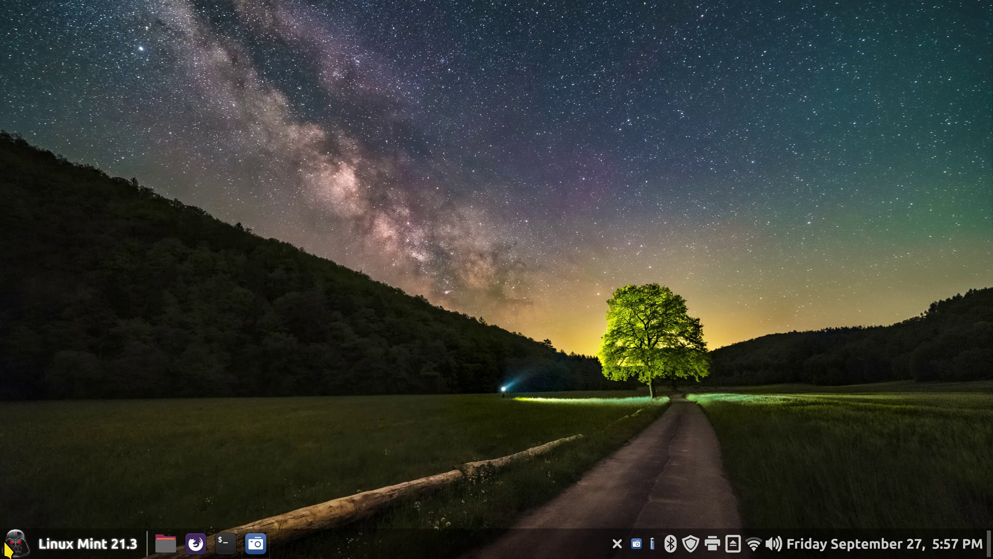
Open the menu editor from the Menu applet's configuration, close the configuration window, and move the editor toward the screen's center.
right_click(30, 556)
left_click(69, 497)
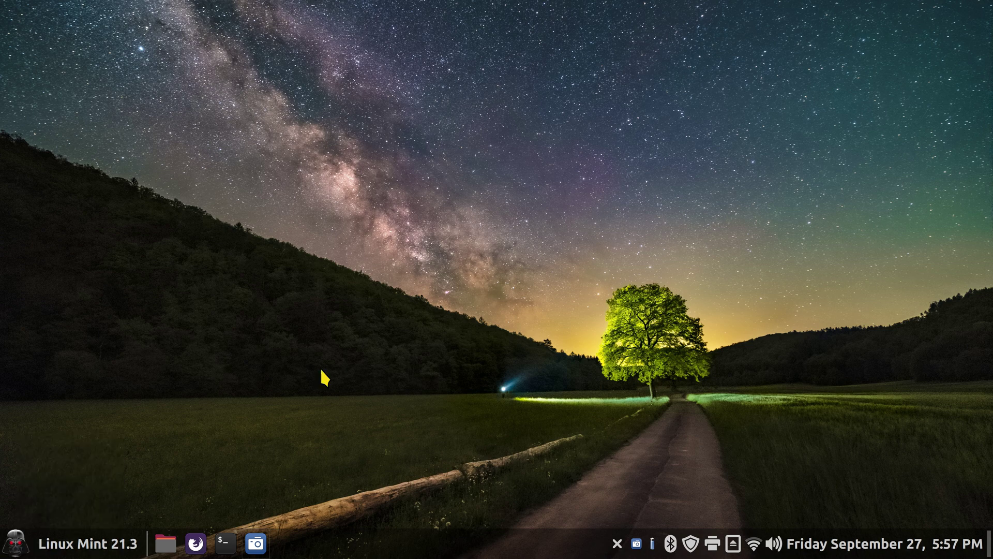
left_click(320, 76)
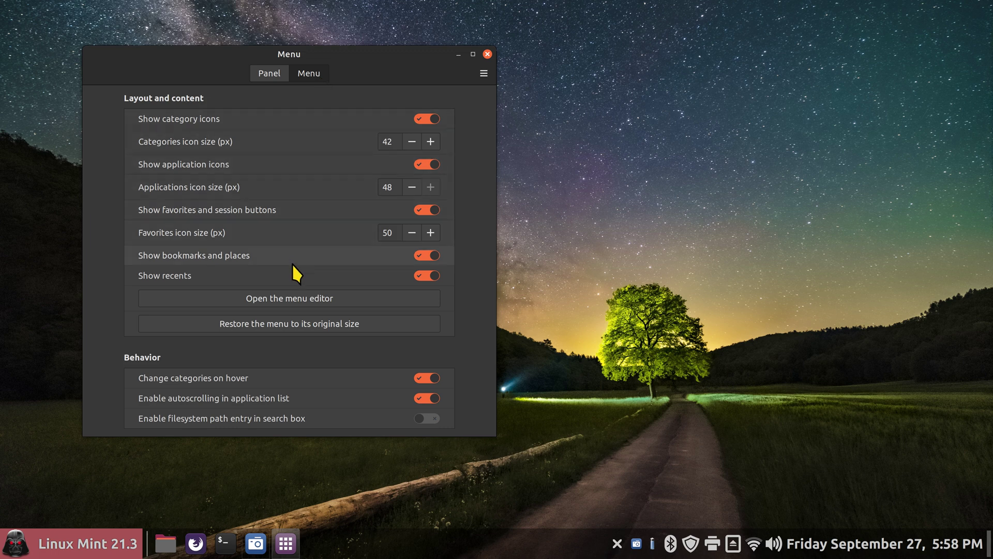
left_click(290, 300)
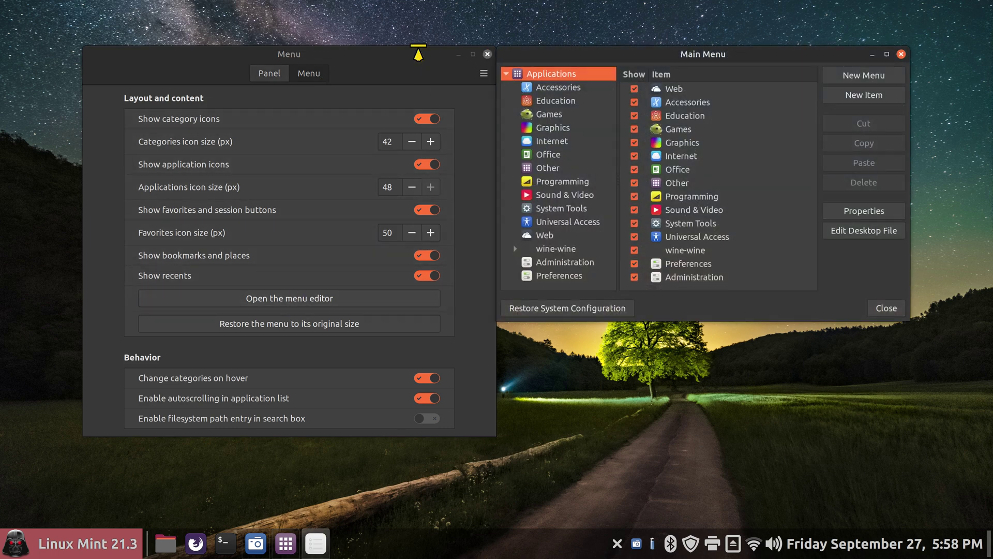
left_click(488, 54)
left_click_drag(595, 55, 325, 135)
Hide every item in the Games category, from AisleRiot Solitaire to Xonotic, and check the category list in the application menu.
left_click(257, 188)
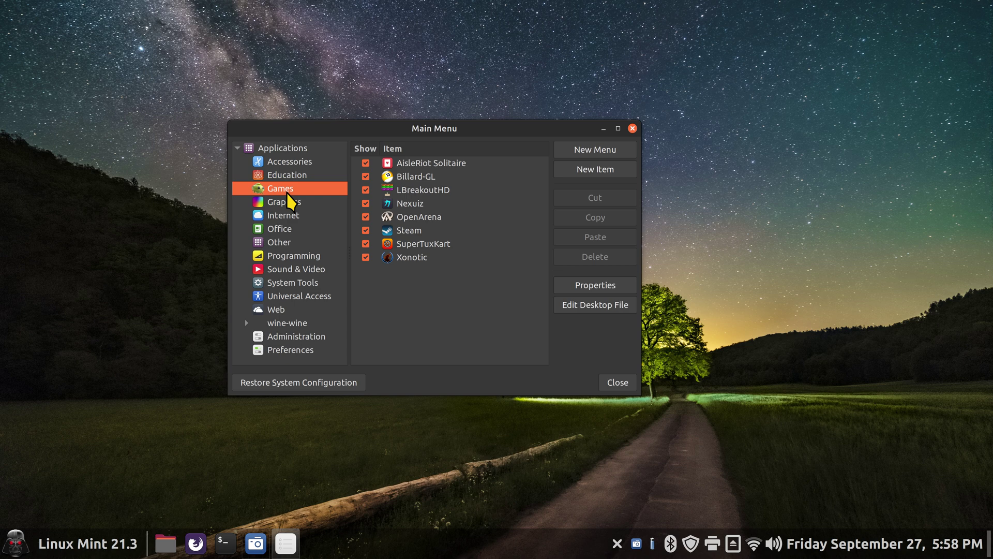
left_click(366, 163)
left_click(366, 177)
left_click(366, 190)
left_click(366, 203)
left_click(366, 217)
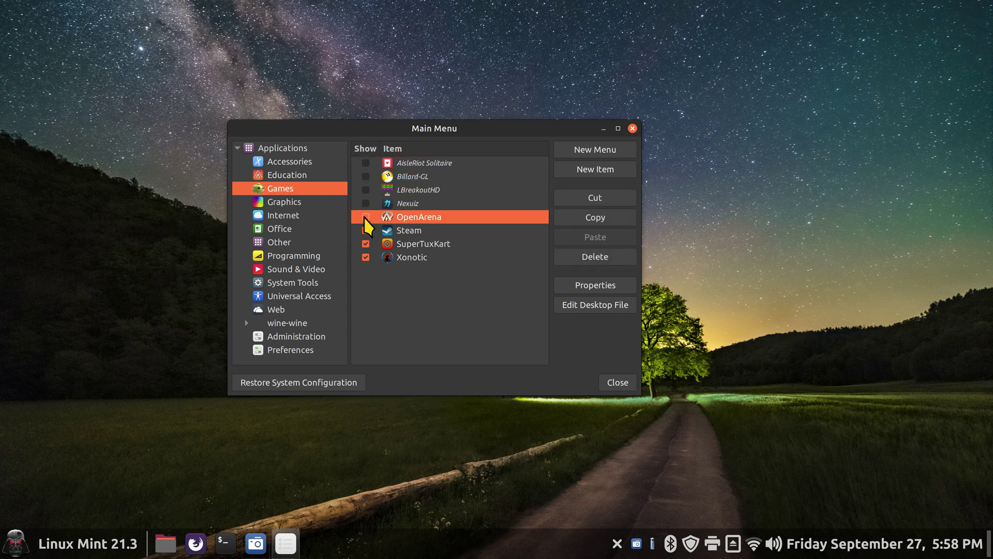
left_click(365, 230)
left_click(366, 244)
left_click(366, 257)
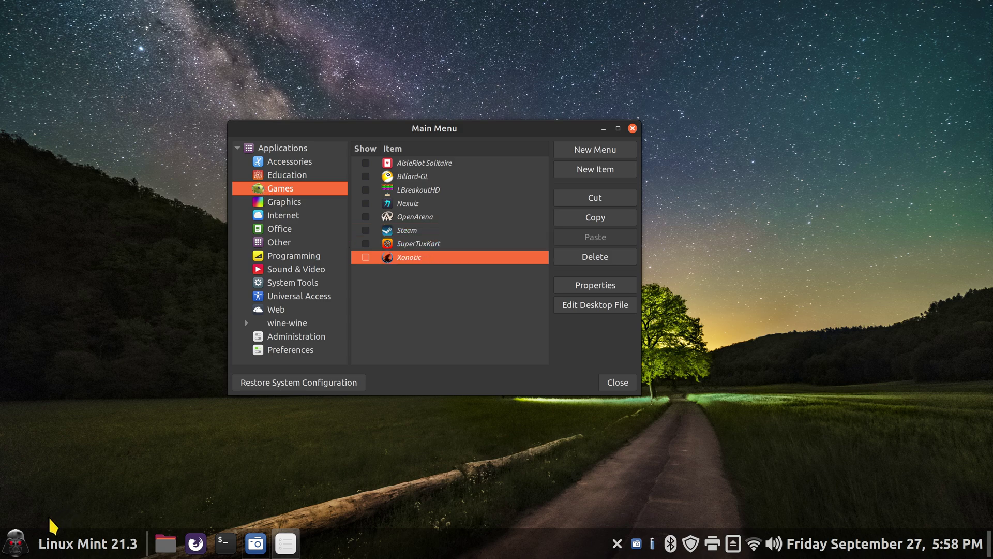
left_click(64, 541)
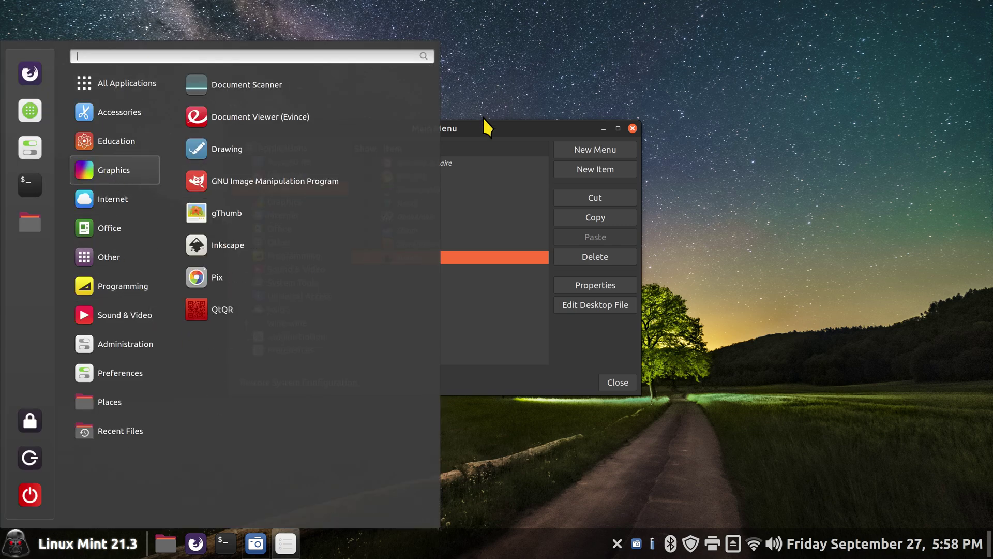
left_click(488, 142)
Show AisleRiot Solitaire in the Games category and check the application menu's Games and Other categories.
left_click(371, 165)
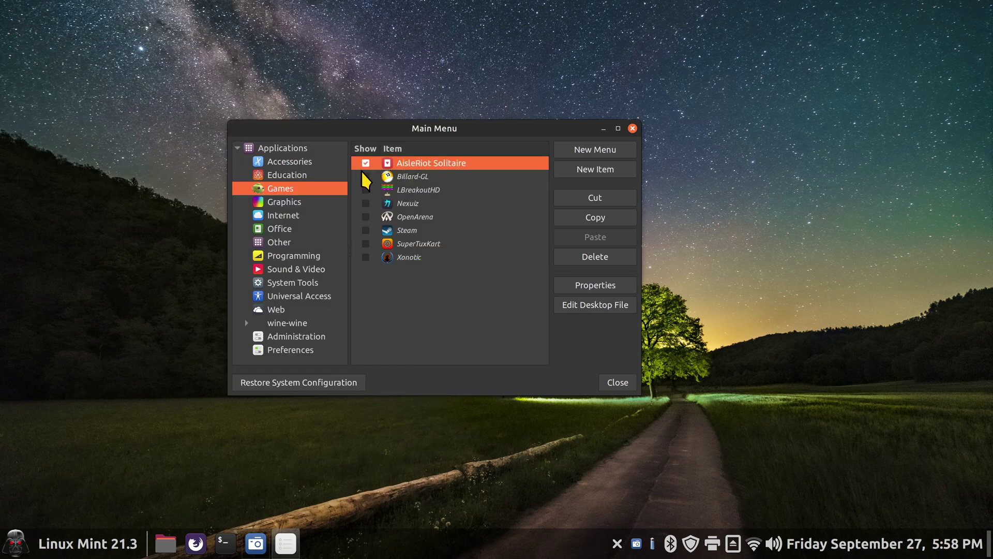
left_click(21, 543)
mouse_move(101, 179)
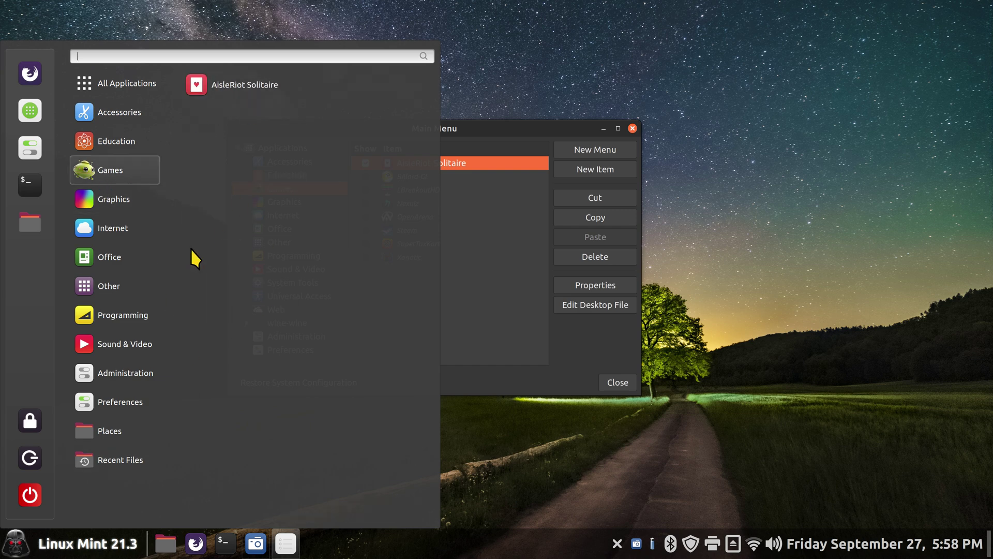
mouse_move(98, 295)
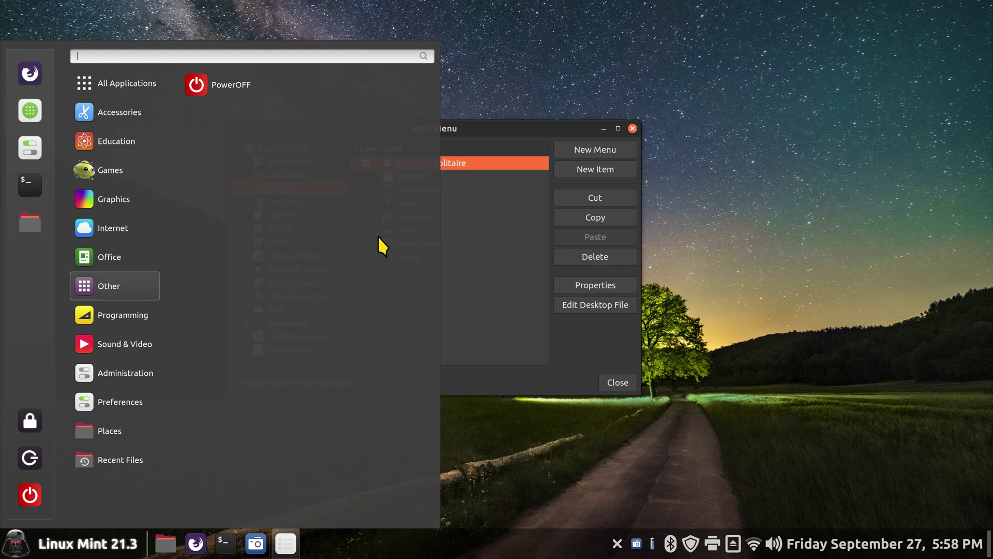
left_click(495, 260)
Show the remaining Games items again: Billard-GL, LBreakoutHD, Nexuiz, OpenArena, Steam, SuperTuxKart and Xonotic.
left_click(366, 176)
left_click(366, 190)
left_click(365, 203)
left_click(366, 216)
left_click(366, 231)
left_click(366, 244)
left_click(366, 258)
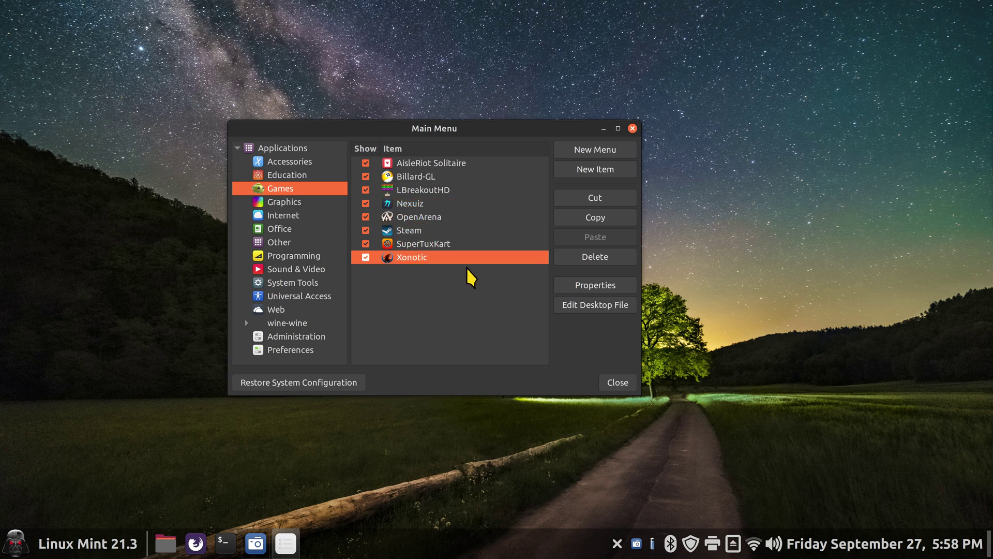
Change the Games category's icon to applications-games, found by searching the icons for "games".
left_click(269, 189)
left_click(592, 286)
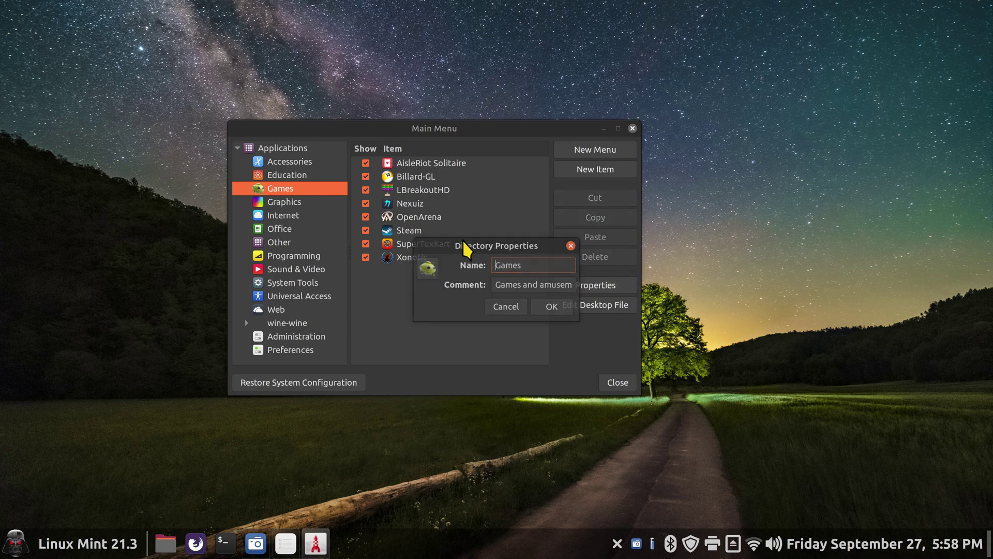
left_click(426, 267)
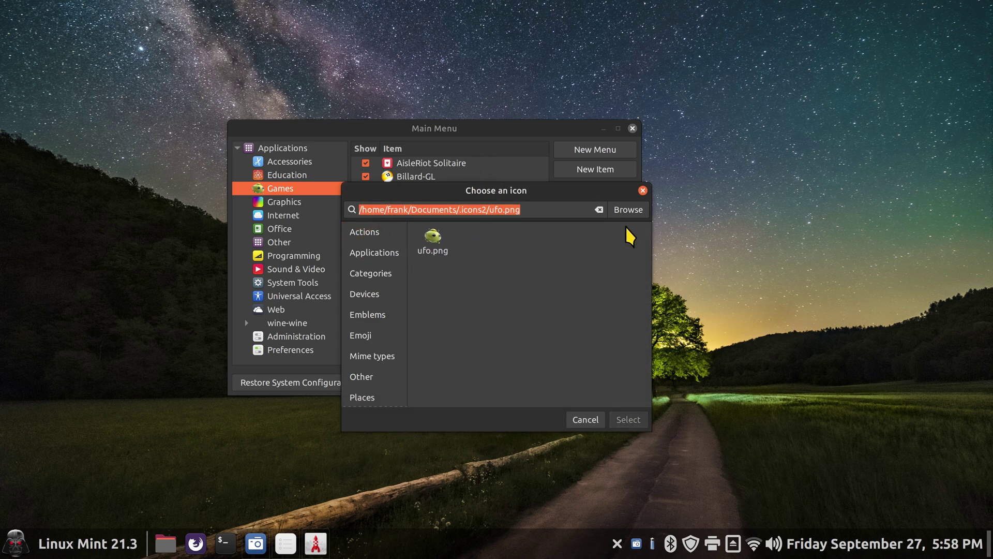
type("games")
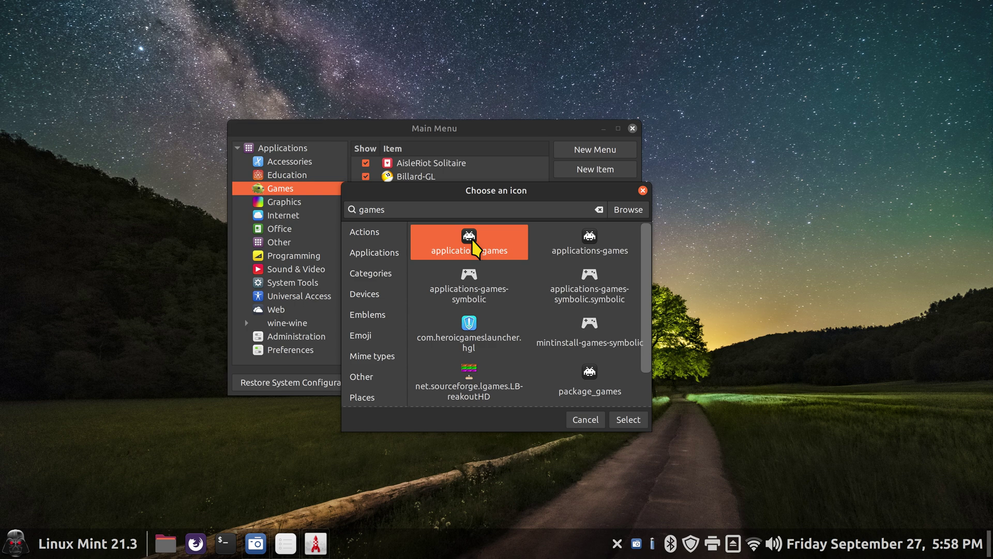
left_click(629, 421)
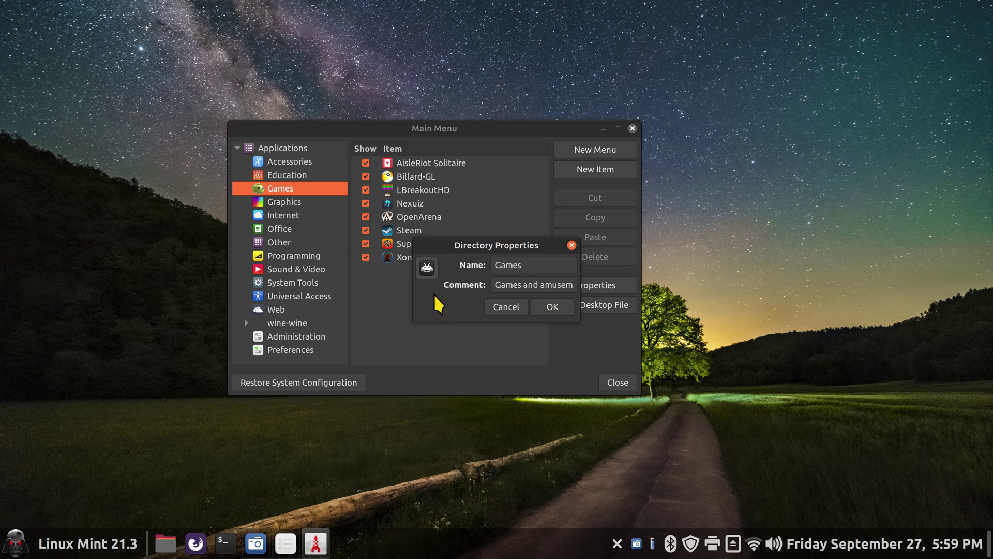
left_click(553, 310)
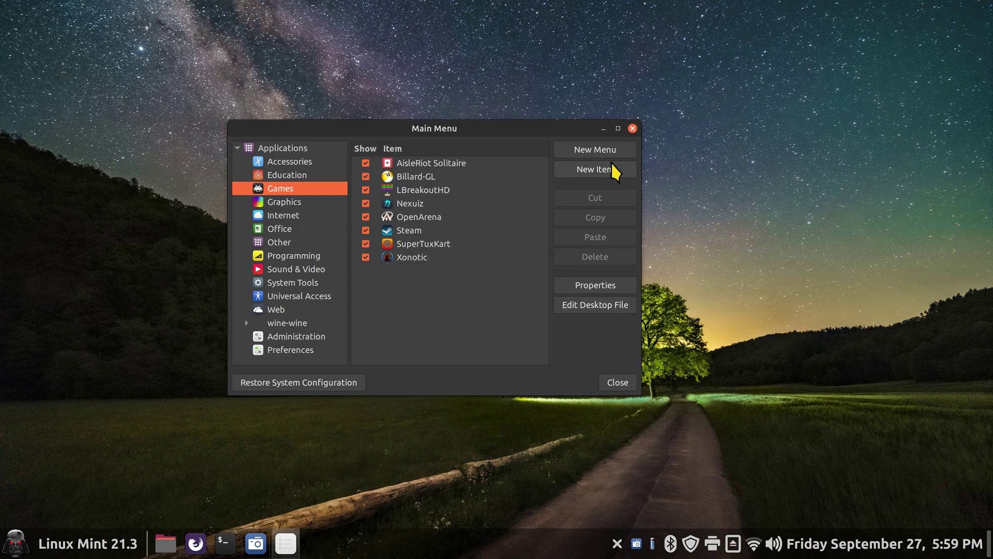
Close the menu editor and check the Games category's icon in the application menu.
left_click(632, 128)
left_click(14, 543)
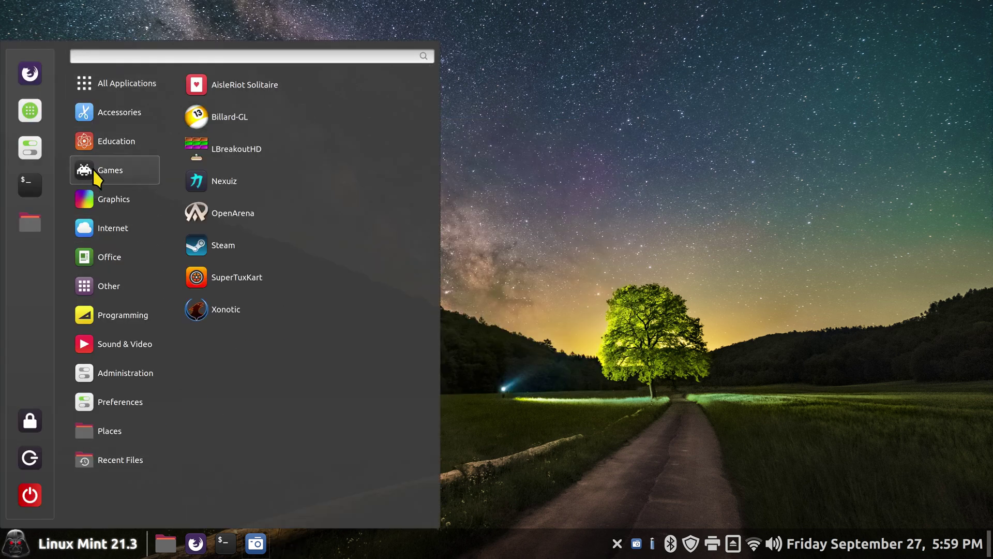
left_click(538, 269)
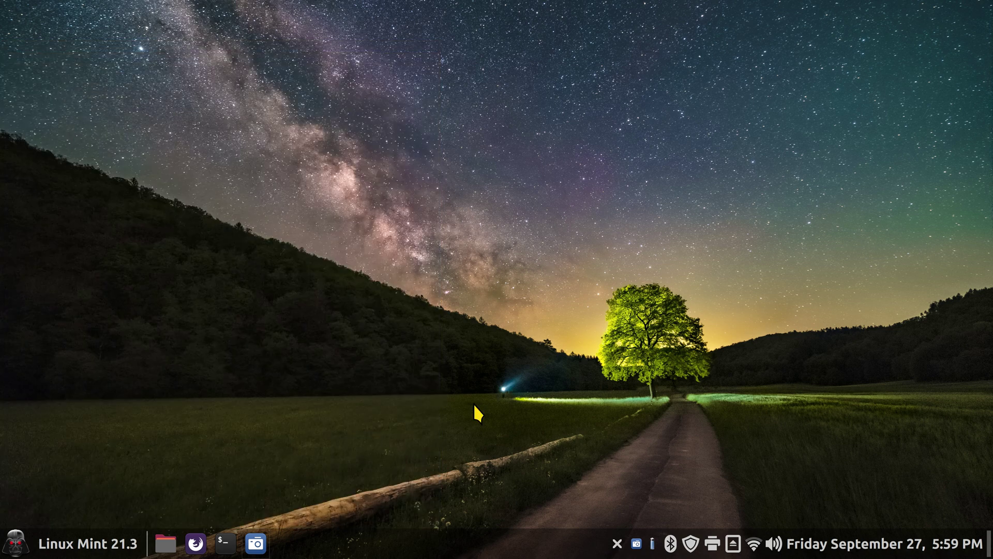
left_click(30, 540)
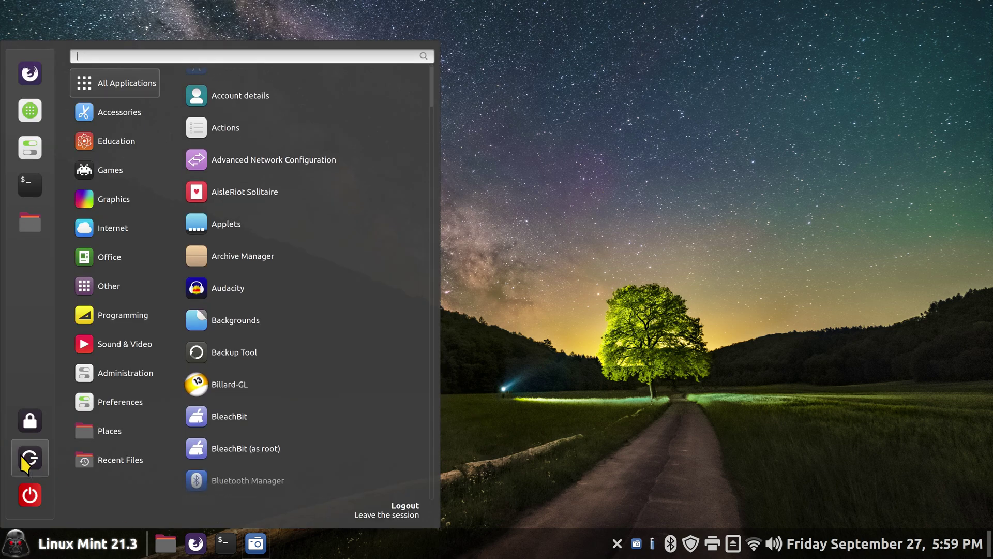
left_click(392, 529)
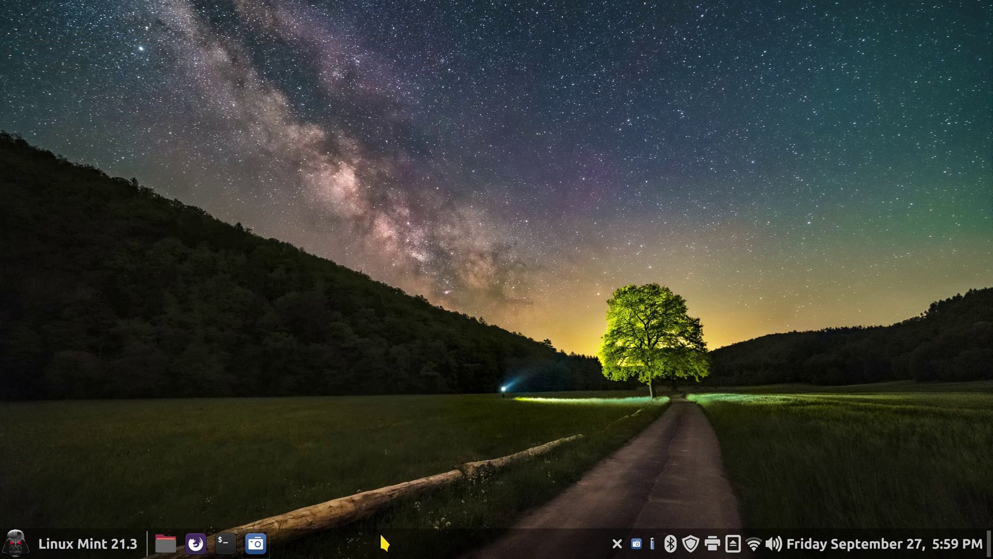
Restart Cinnamon from the panel's Troubleshoot options and check the application menu.
right_click(399, 538)
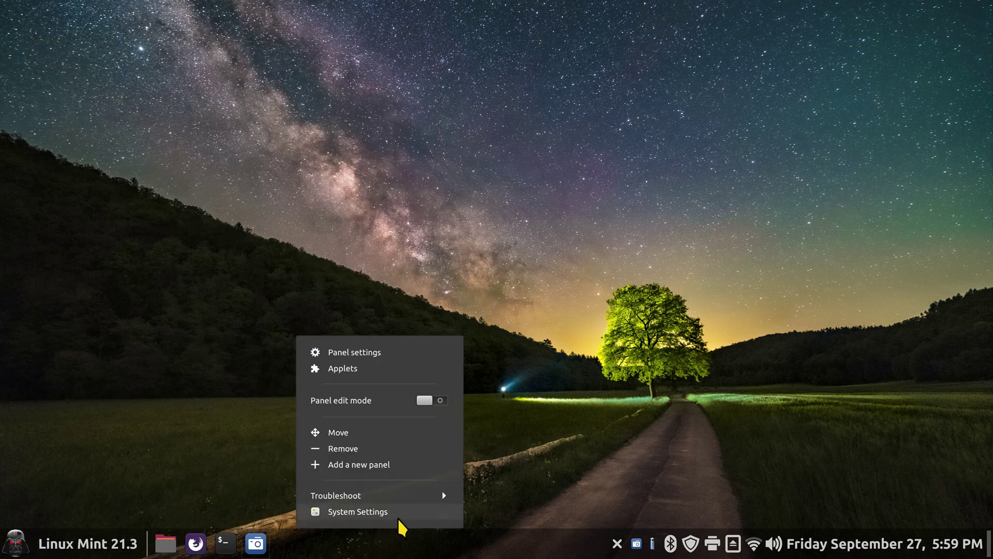
left_click(404, 493)
left_click(327, 464)
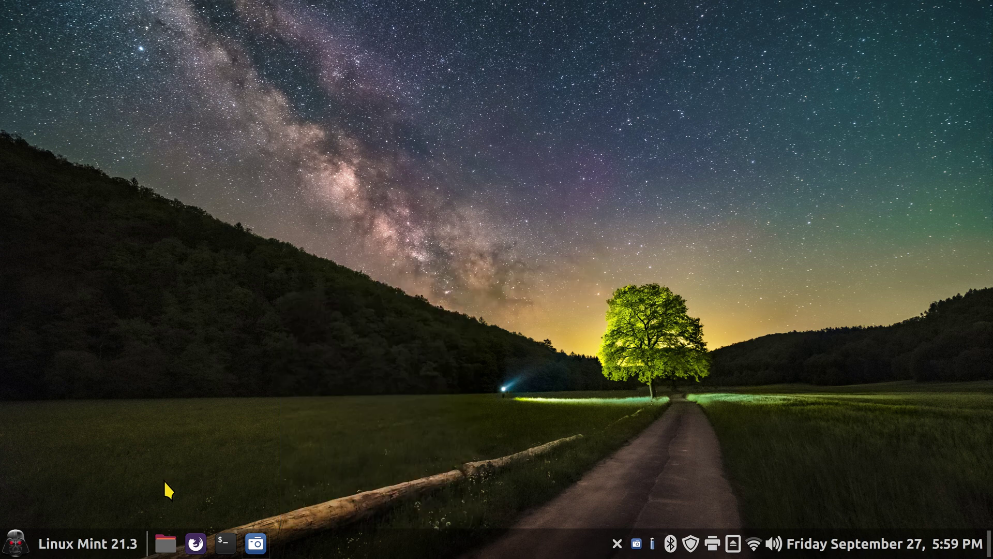
left_click(50, 553)
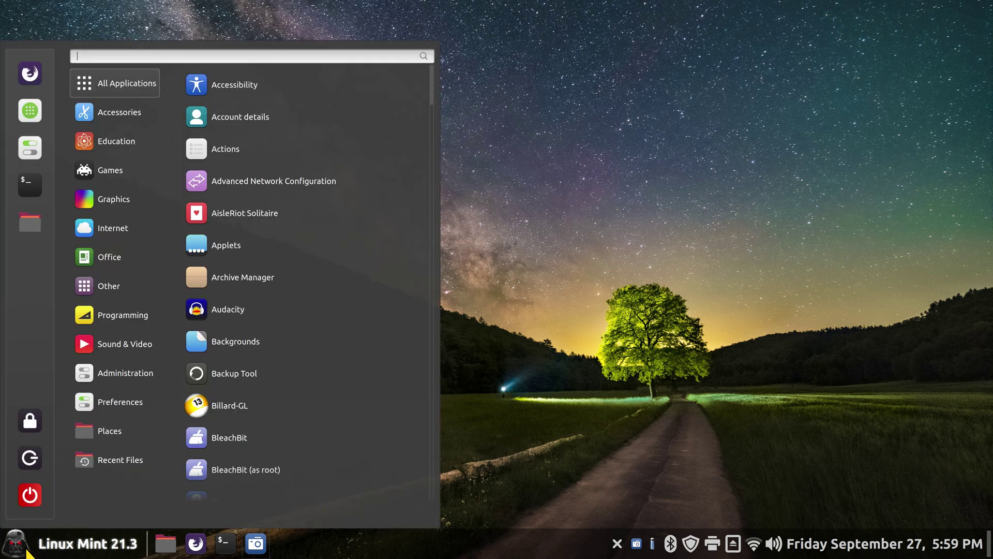
left_click(525, 373)
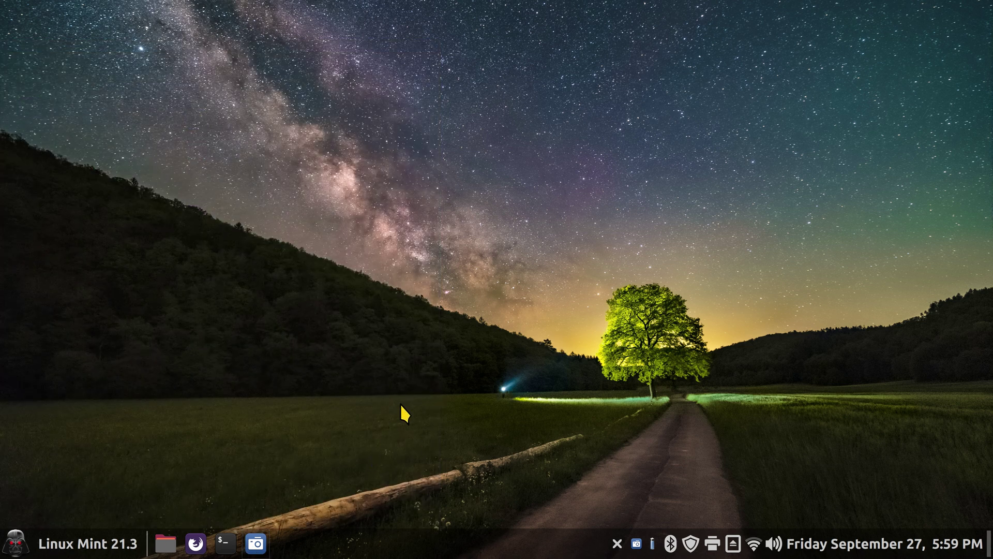
Restart the Cinnamon desktop by running the command r in the command prompt dialog.
key("alt+F2")
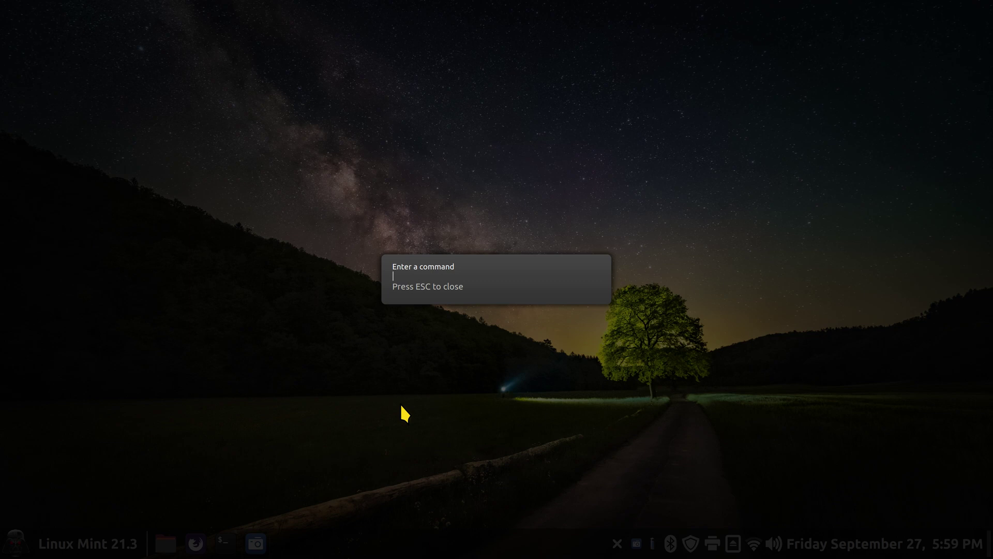
type("r")
key("Return")
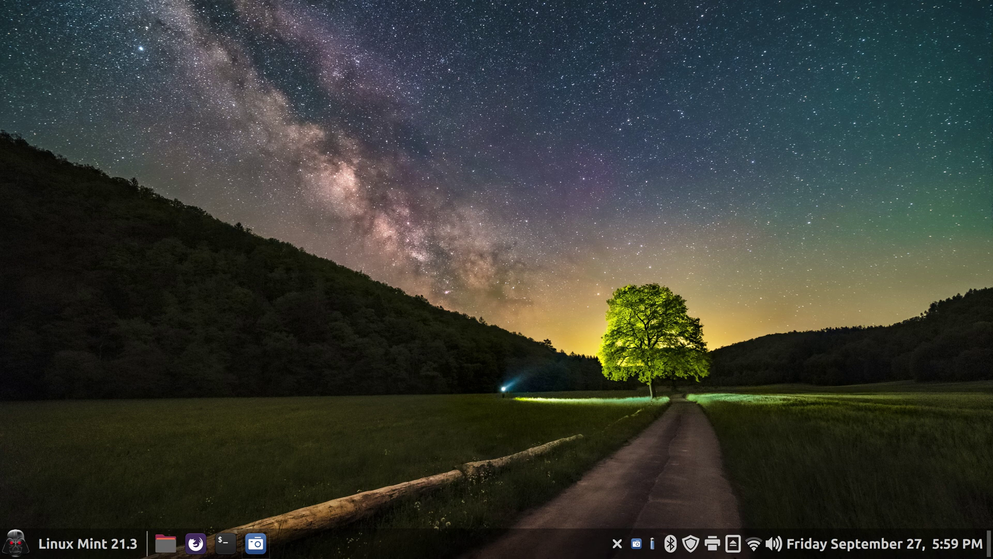
View the memory limit options on the General page of System Settings and close the window.
right_click(438, 553)
left_click(454, 513)
left_click(571, 323)
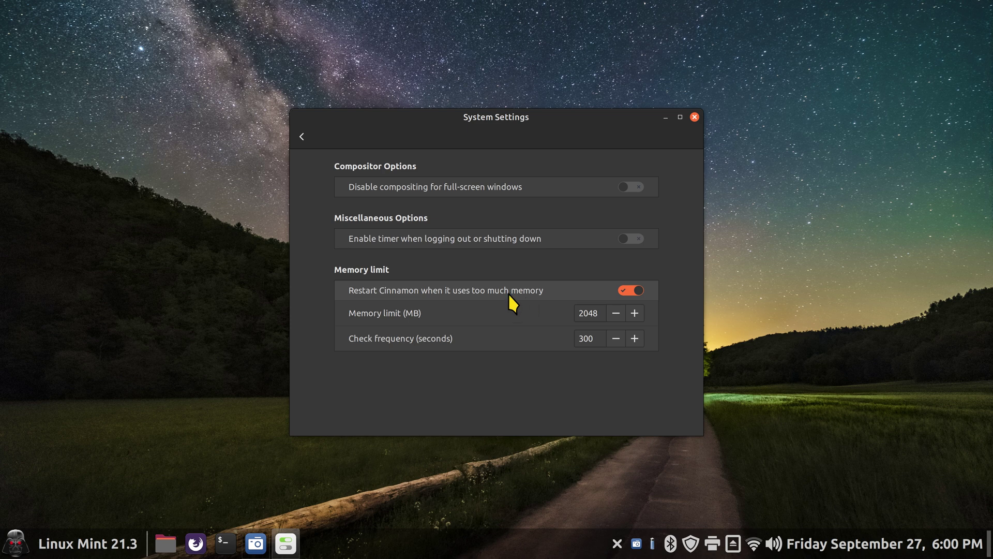
left_click(695, 117)
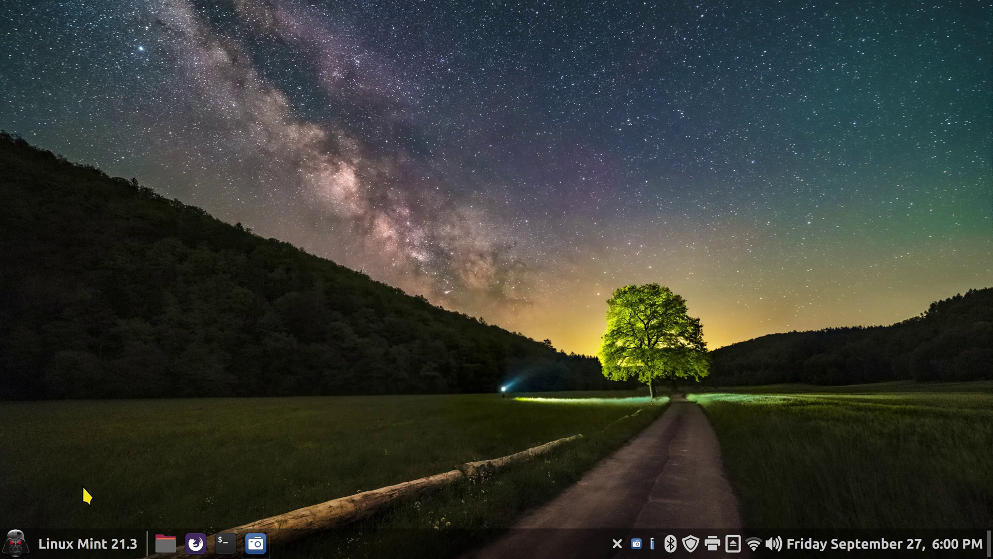
Check the icon and items of the Games category in the application menu, and close the menu.
left_click(15, 548)
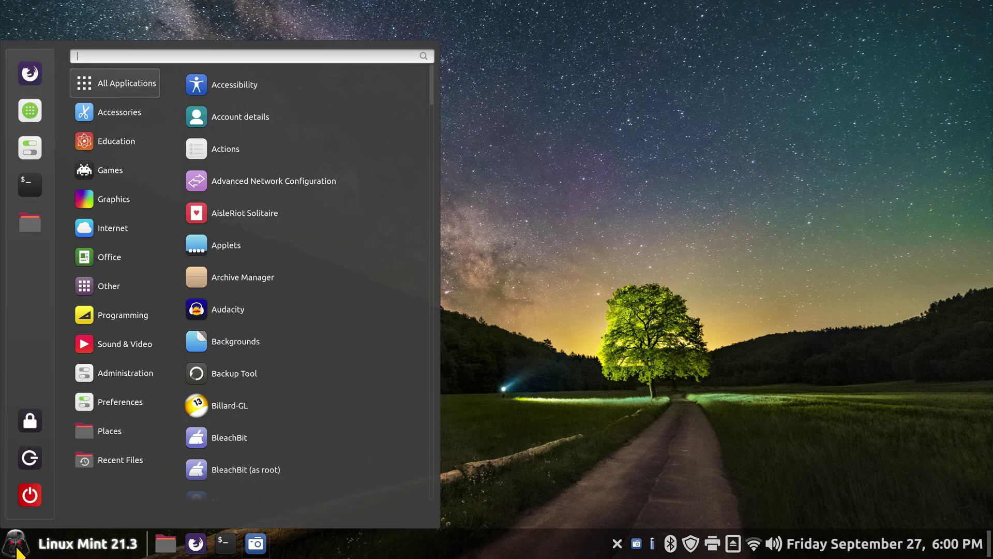
left_click(113, 171)
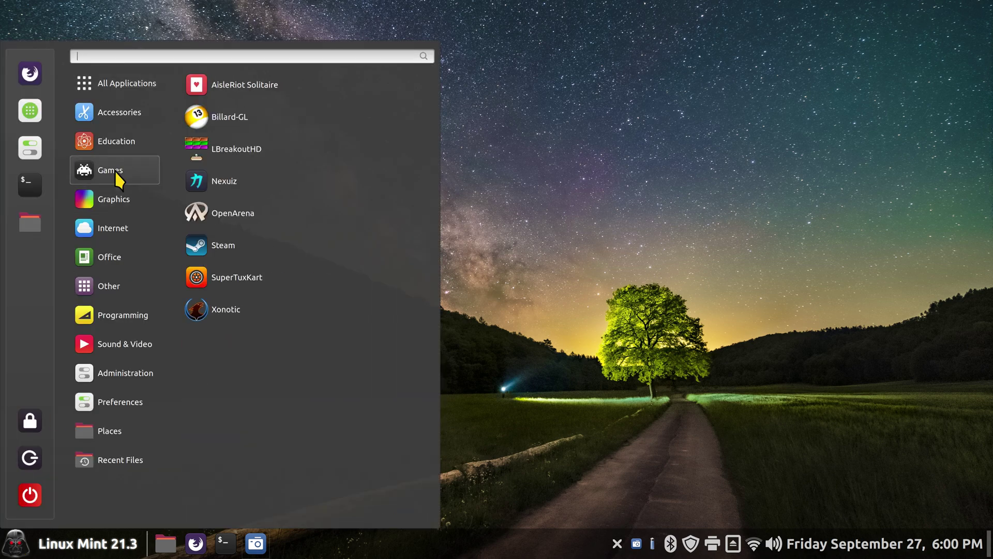
left_click(568, 220)
Open System Settings from the application menu's favorites, move its window aside, and show the Themes page.
left_click(17, 546)
mouse_move(96, 179)
left_click(29, 147)
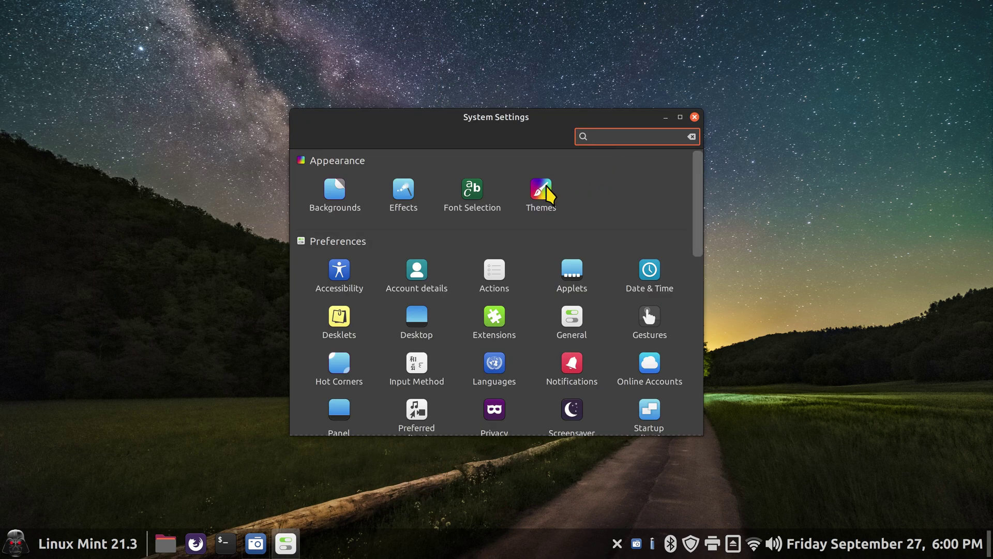
left_click_drag(526, 122, 770, 92)
left_click(790, 158)
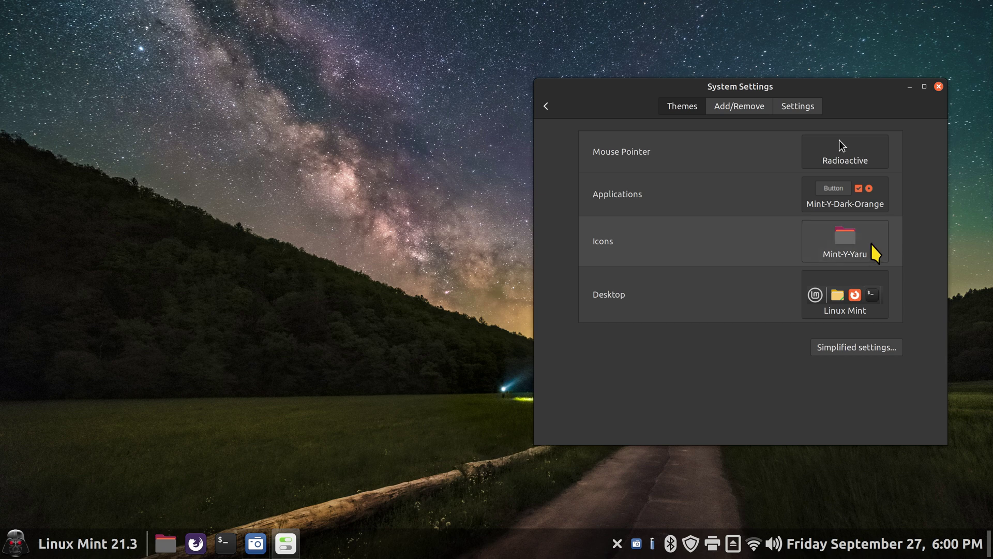
Set the icon theme to HighContrast and check the Games and Preferences categories in the application menu.
left_click(878, 248)
left_click(831, 75)
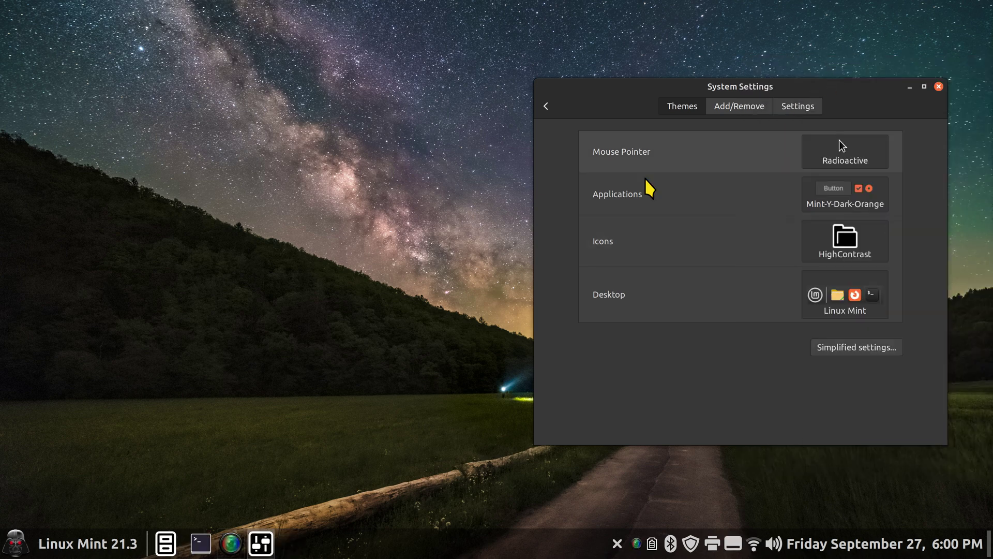
left_click(21, 542)
mouse_move(109, 173)
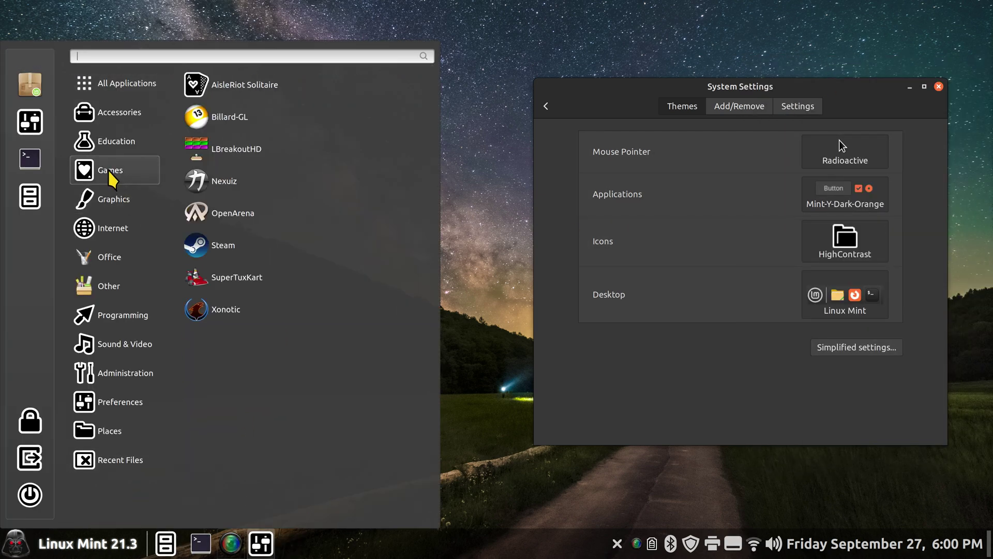
mouse_move(113, 403)
left_click(505, 295)
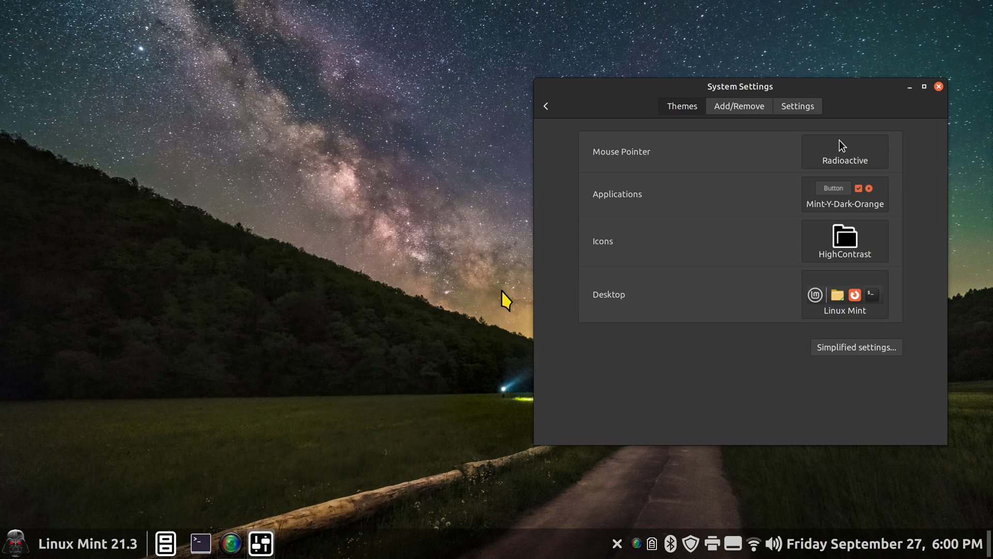
Set the icon theme to Mint-X-Purple and check the Games category's icons in the application menu.
left_click(869, 250)
left_click(834, 294)
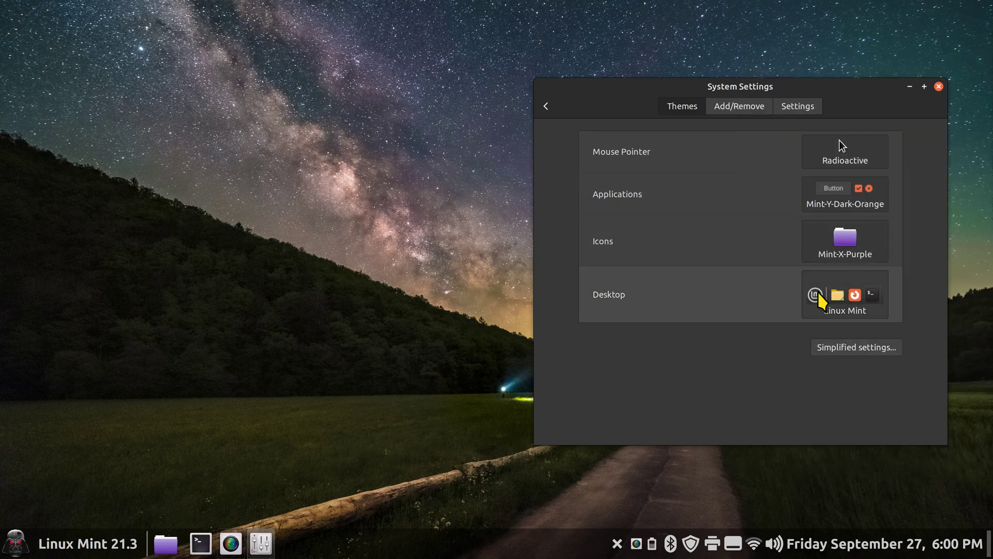
left_click(14, 550)
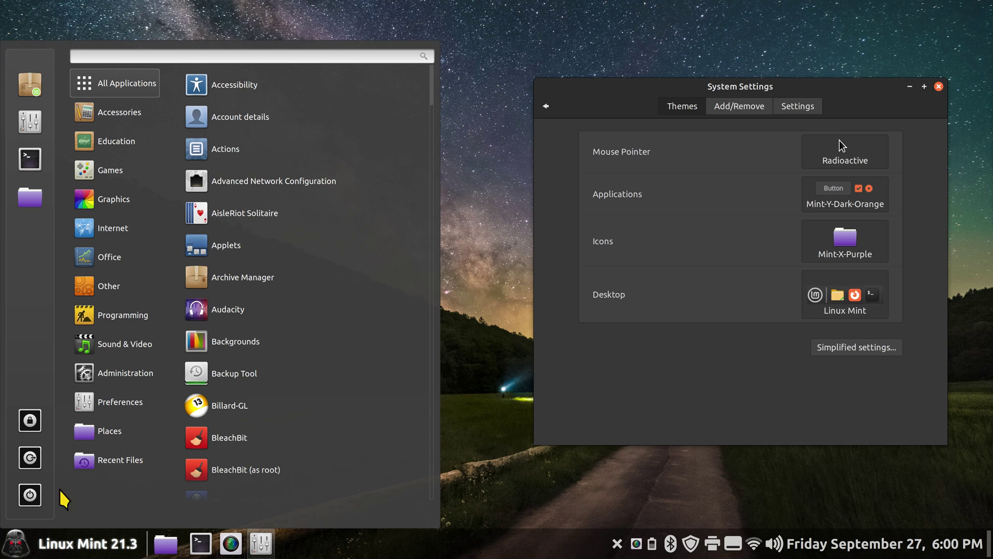
mouse_move(91, 176)
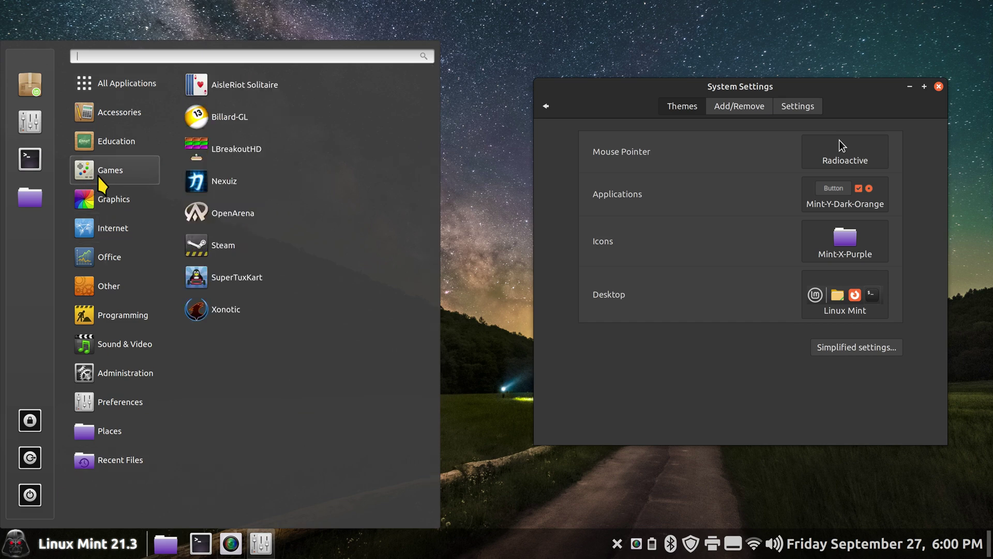
Open the menu editor from the Menu applet's configuration, close the configuration window, and move the editor to the middle of the desktop.
left_click(468, 242)
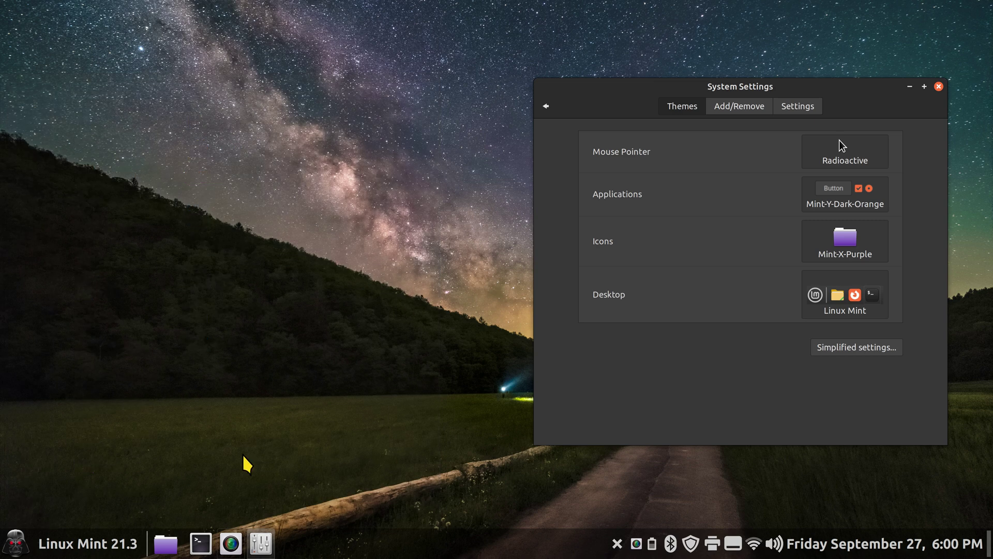
right_click(12, 549)
left_click(61, 495)
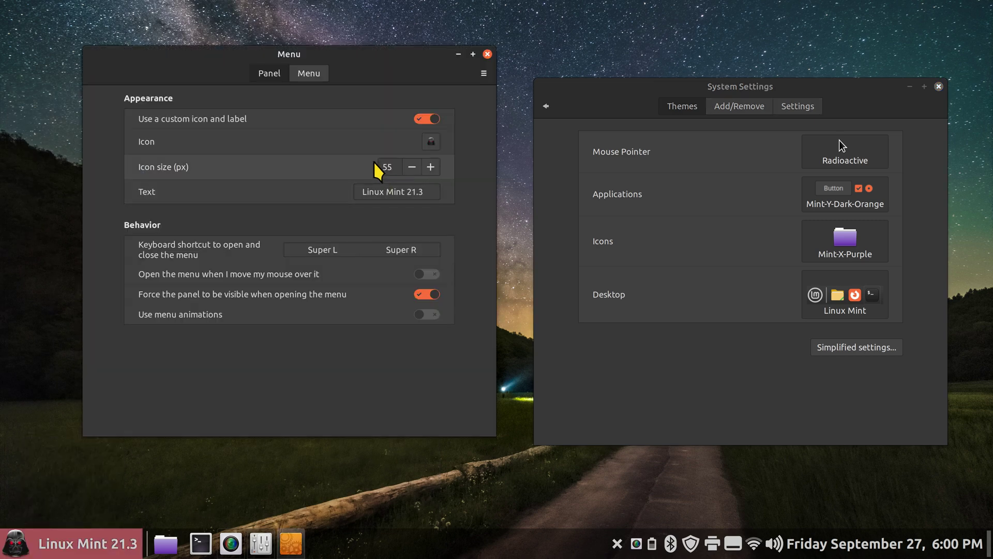
left_click(314, 76)
left_click(252, 300)
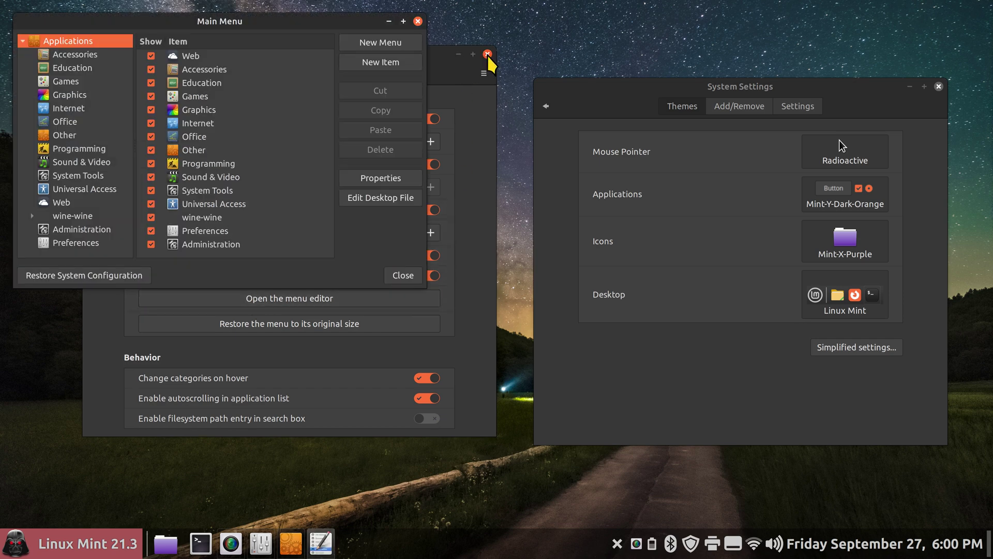
left_click(487, 55)
left_click_drag(318, 23, 408, 95)
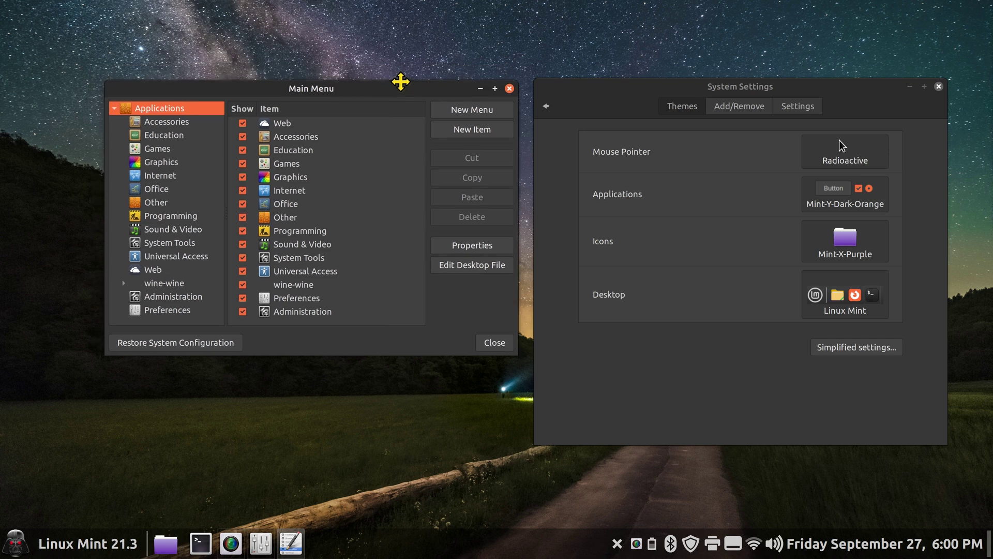
Open the Games category's properties and browse for a custom icon in the .icons2 folder inside Documents.
left_click(139, 157)
left_click(460, 251)
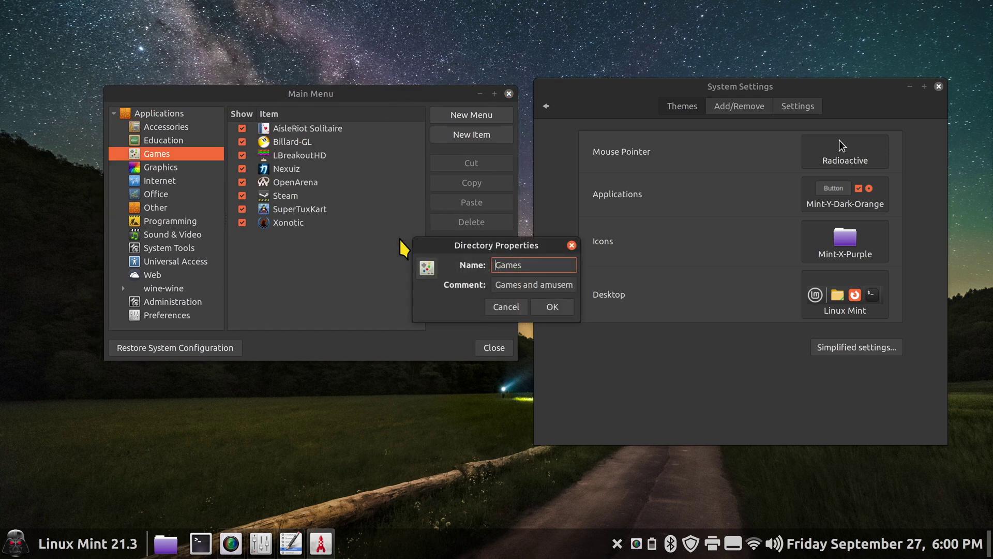
left_click(427, 268)
left_click(617, 210)
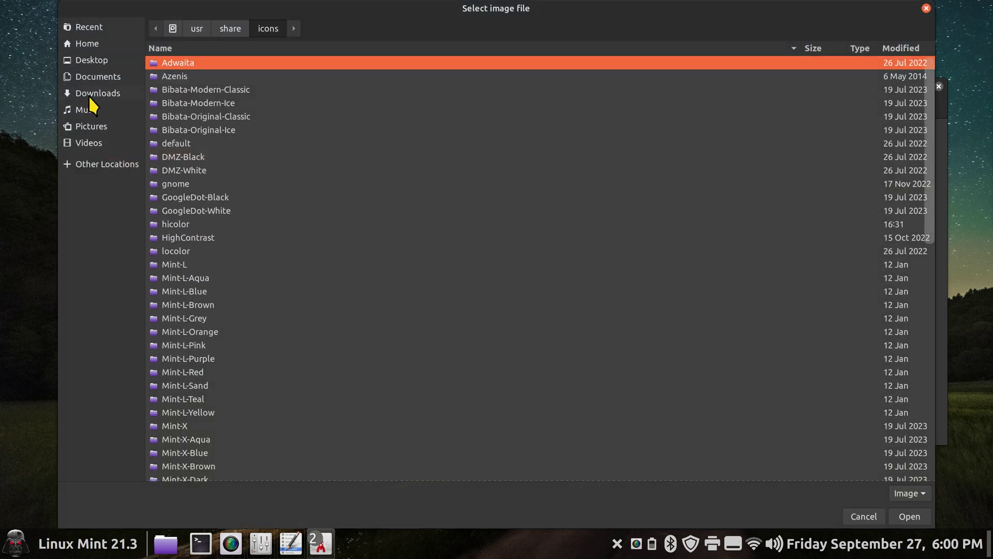
left_click(96, 94)
left_click(97, 77)
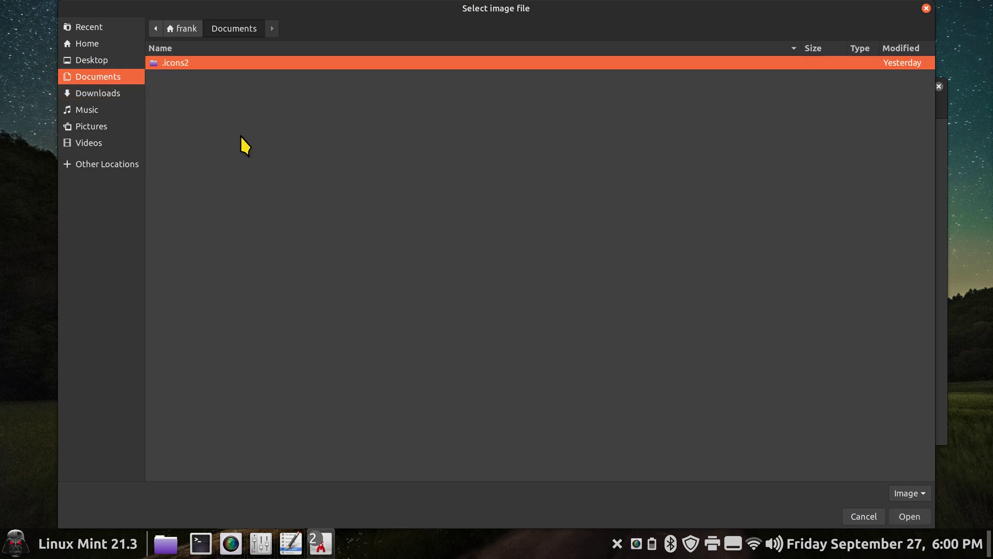
left_click(292, 176)
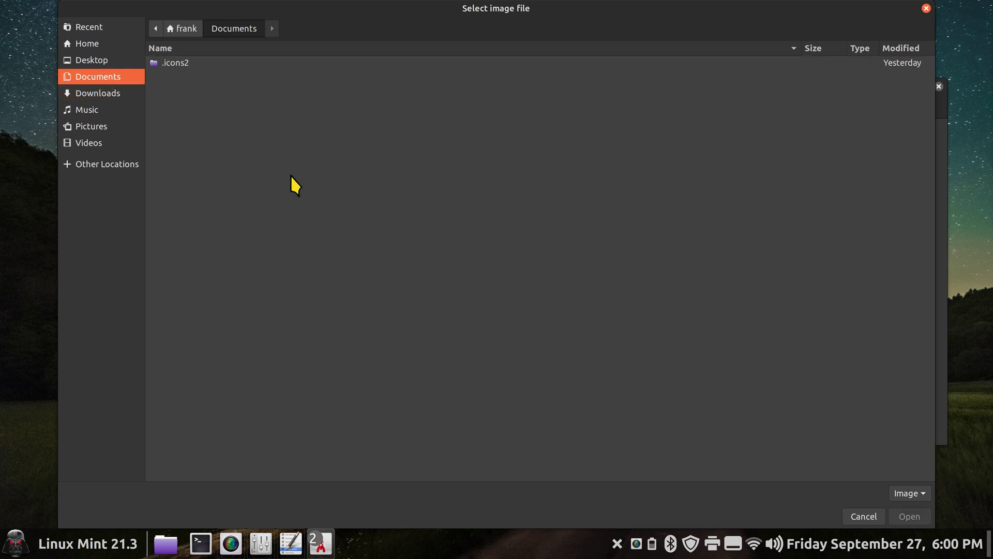
right_click(290, 176)
left_click(288, 199)
double_click(155, 63)
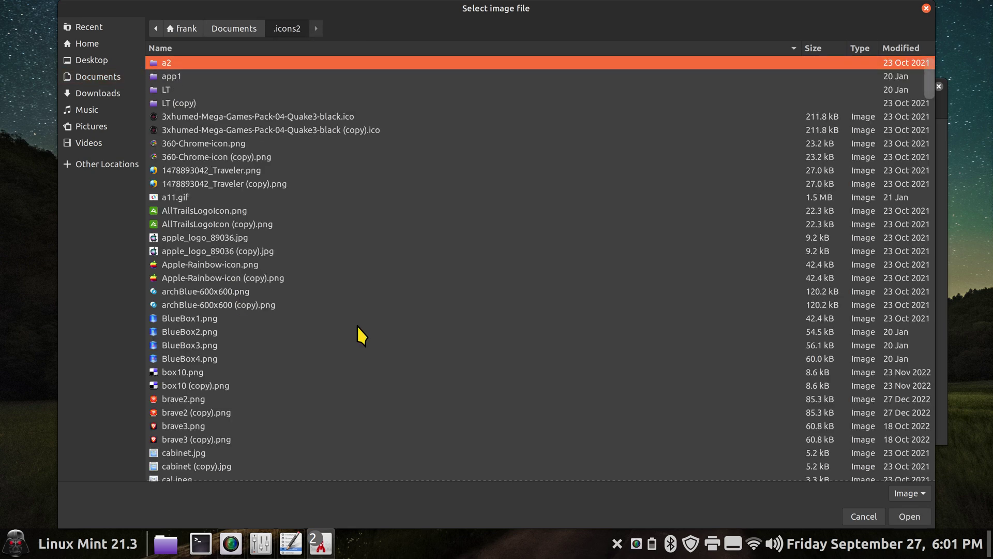
Find ufo.png in the folder, apply it as the Games category's icon, and close the menu editor.
left_click(380, 320)
type("ufo")
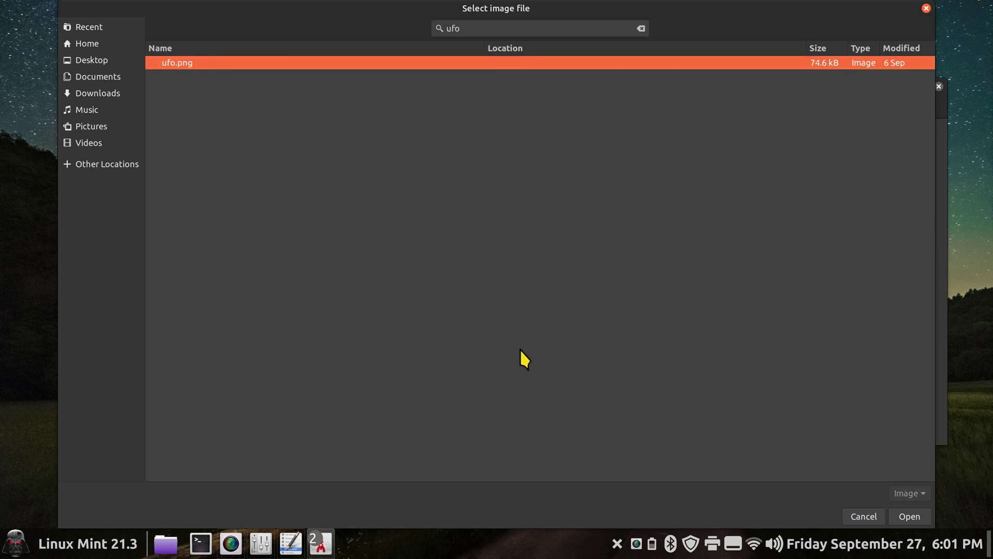
key("Return")
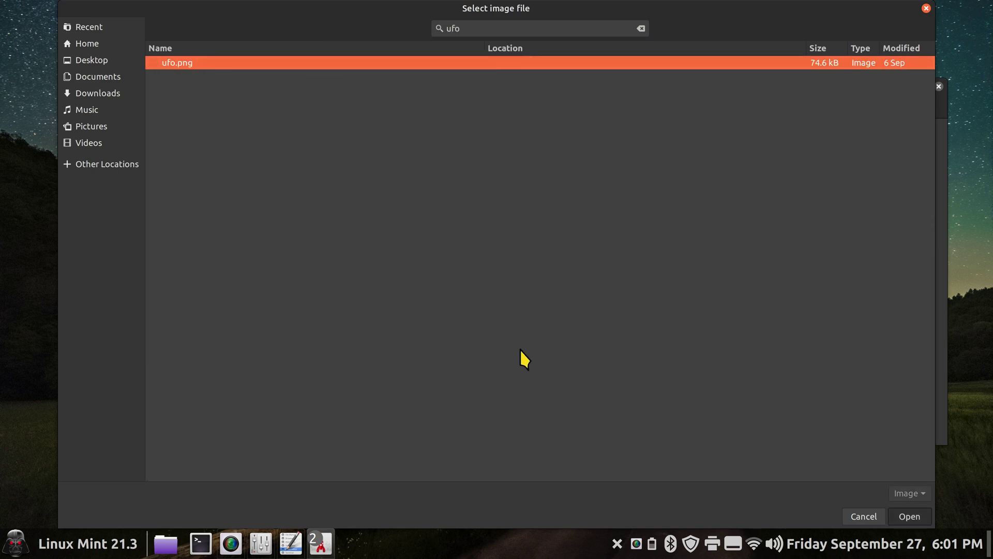
left_click(444, 238)
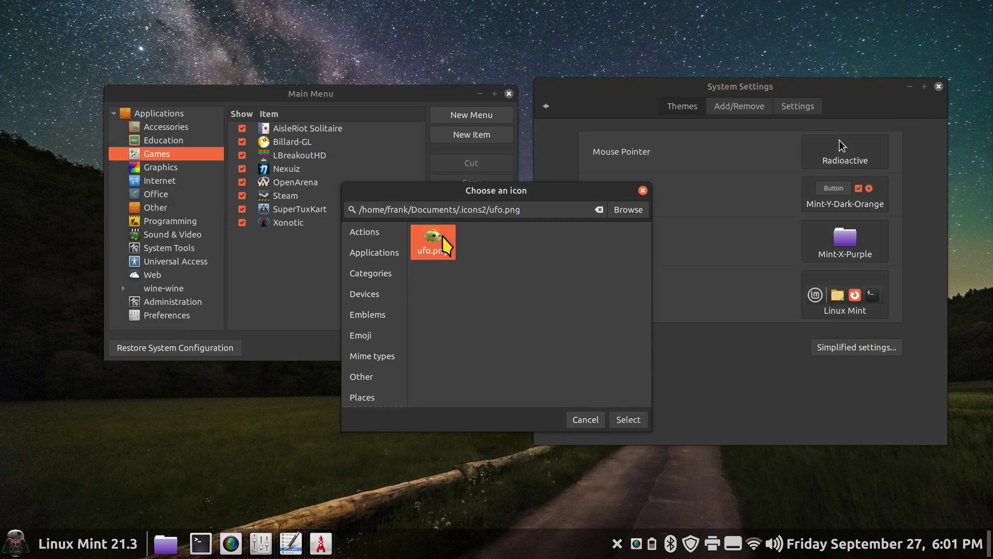
left_click(631, 419)
left_click(555, 309)
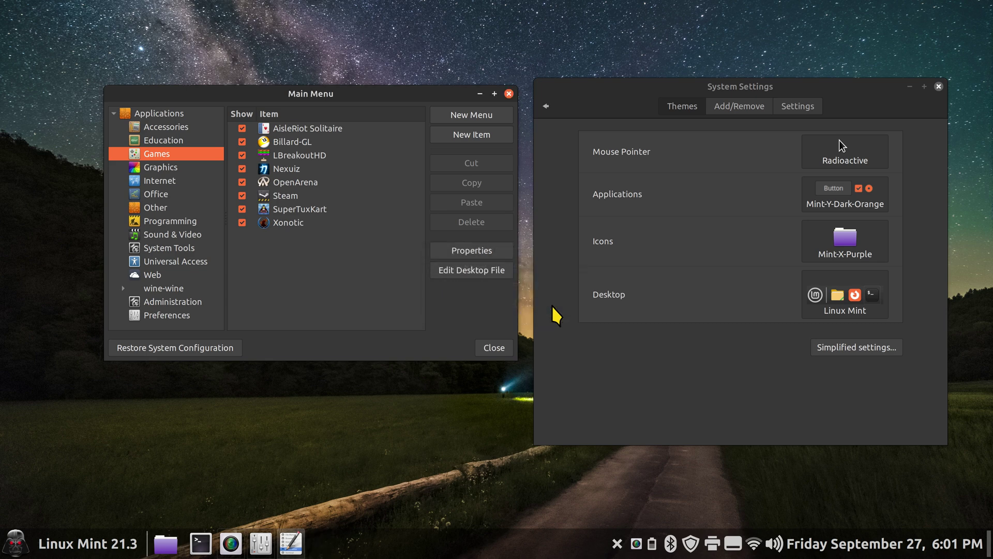
left_click(509, 94)
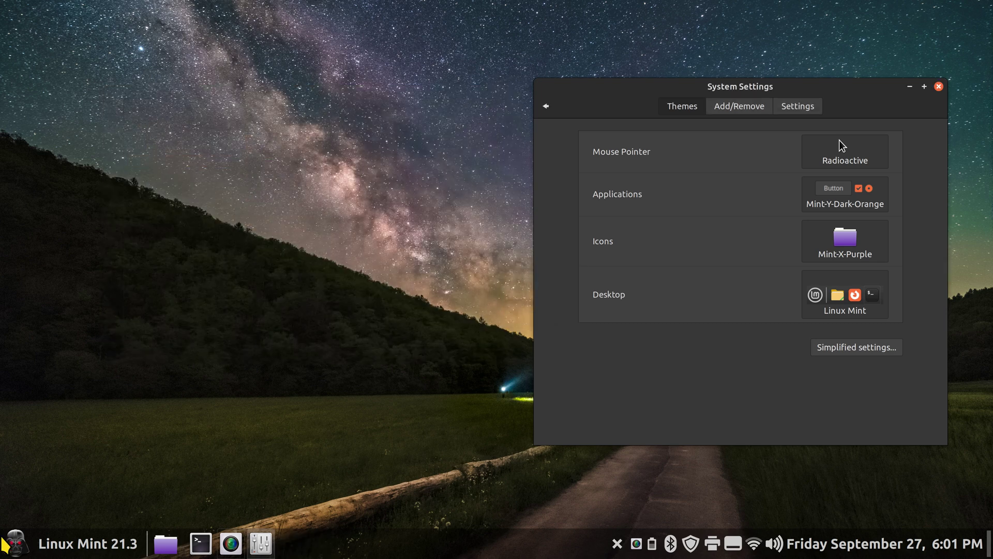
Check the Games category's custom icon in the application menu and close the menu.
left_click(15, 543)
mouse_move(102, 178)
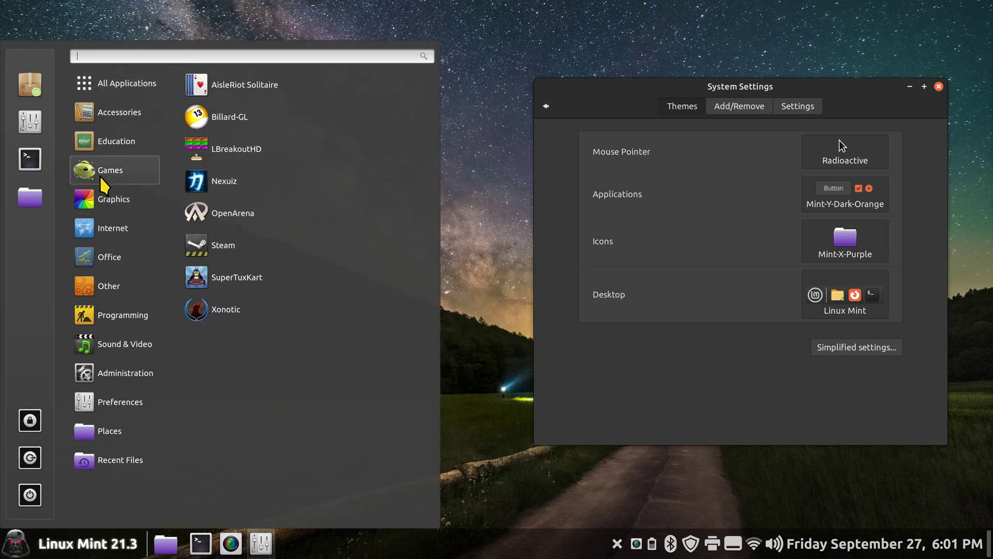
left_click(599, 333)
Set the icon theme to HighContrast and check the Games category's custom icon in the application menu.
left_click(845, 239)
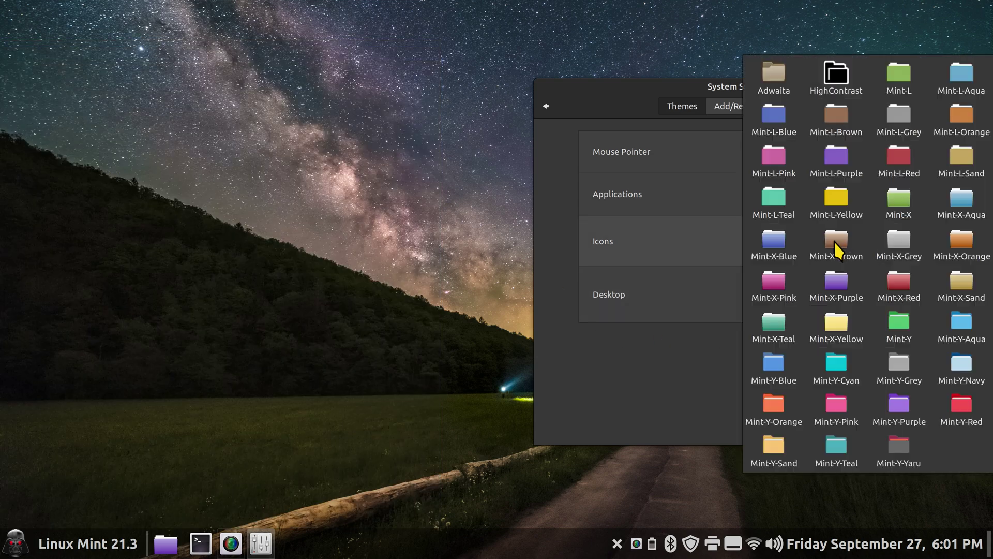
left_click(837, 78)
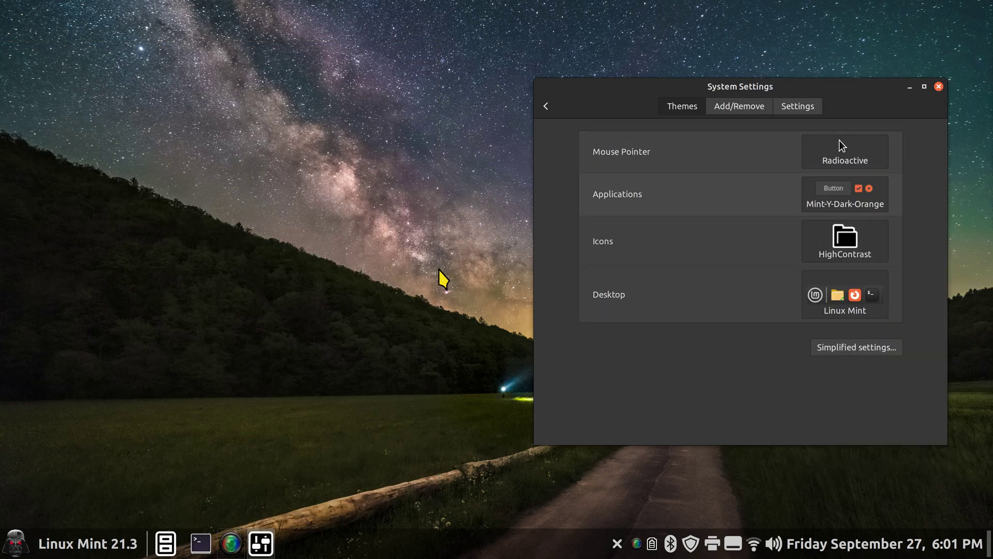
left_click(45, 541)
mouse_move(110, 179)
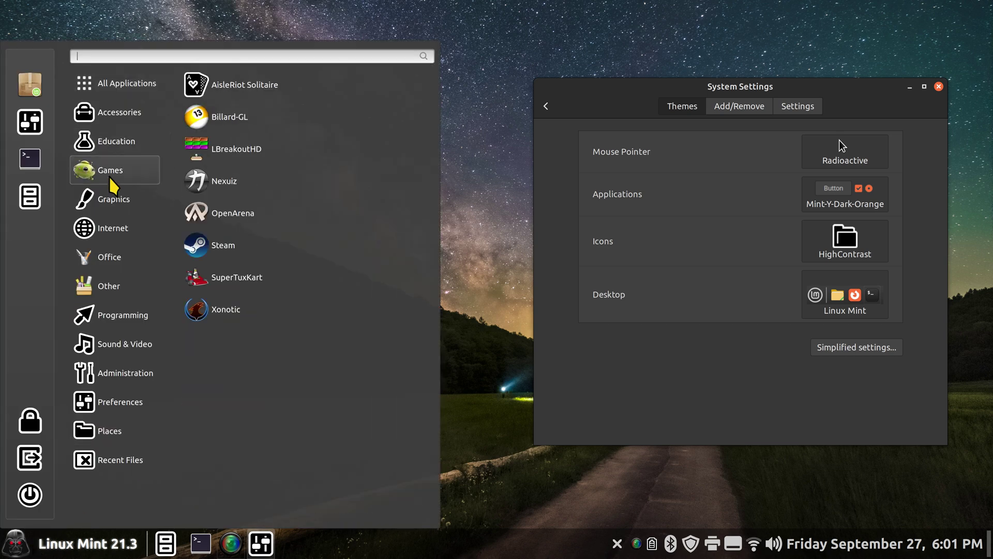
Set the icon theme to Mint-Y-Aqua, check the application menu's category icons, and close System Settings.
left_click(836, 238)
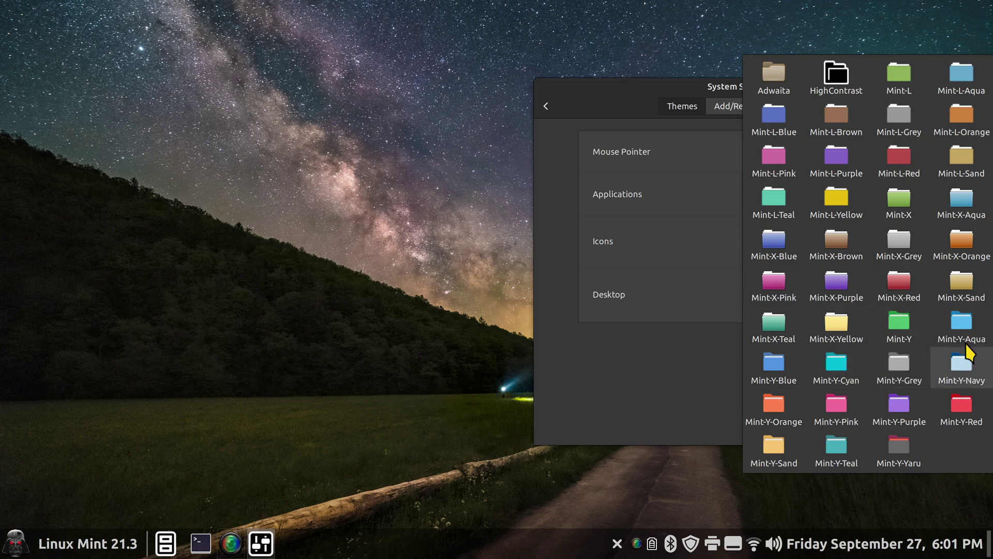
left_click(962, 325)
left_click(15, 543)
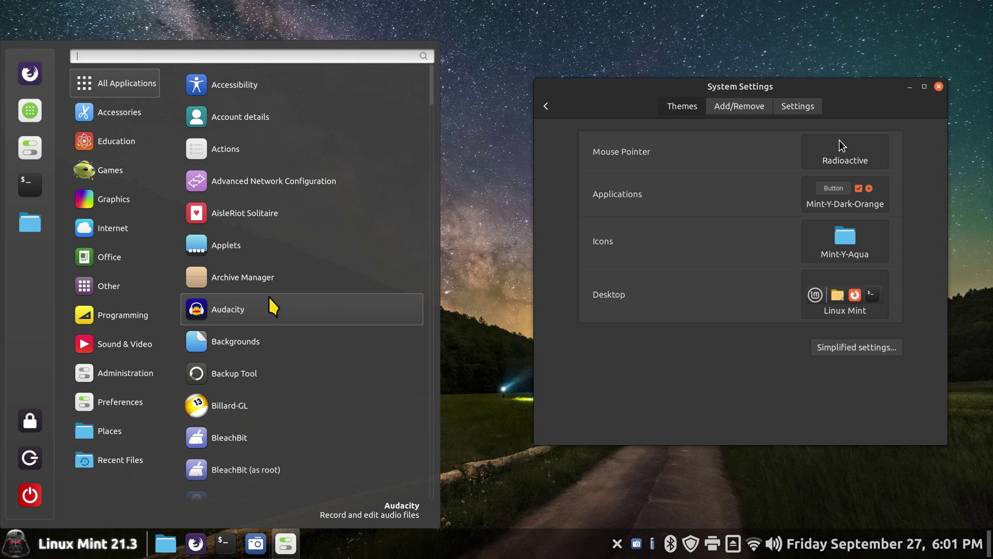
mouse_move(104, 176)
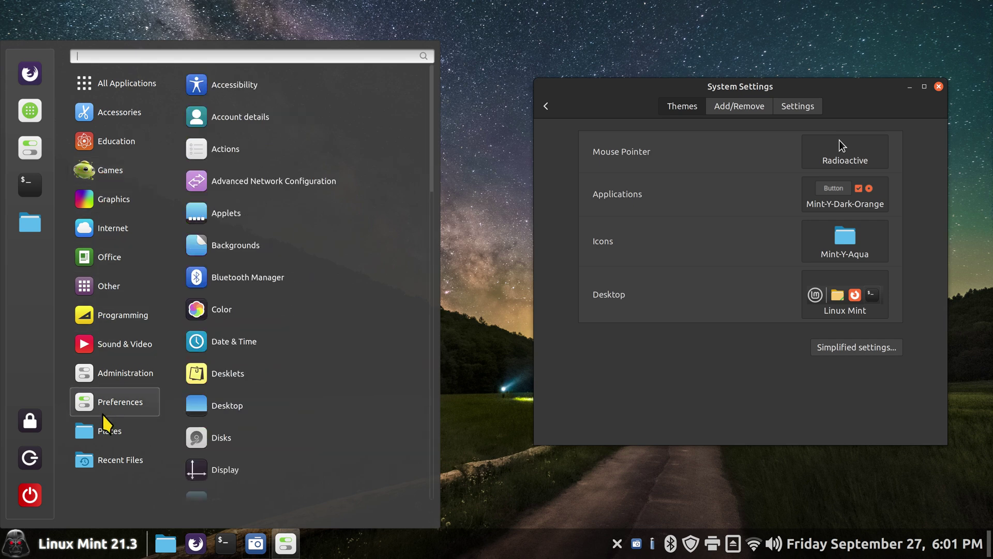
mouse_move(107, 459)
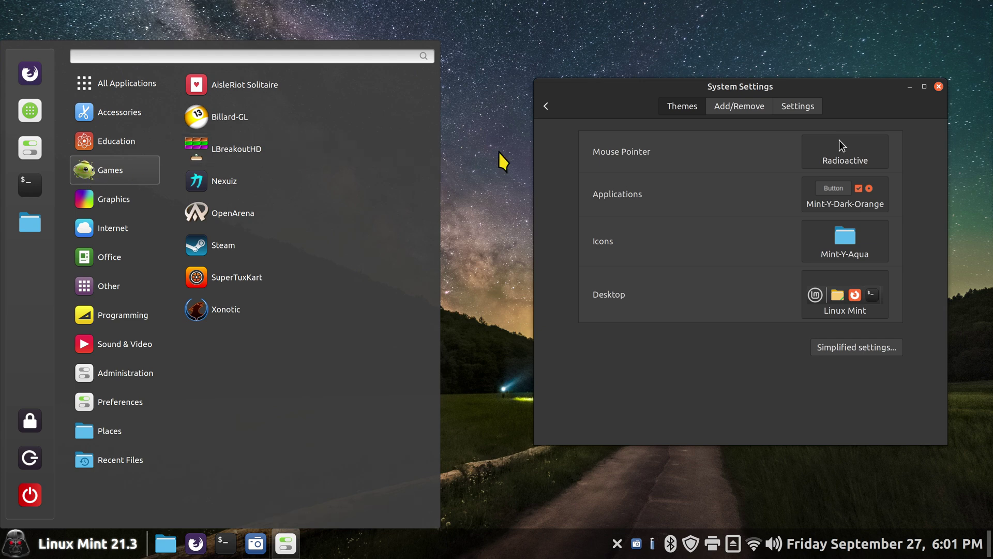
left_click(939, 86)
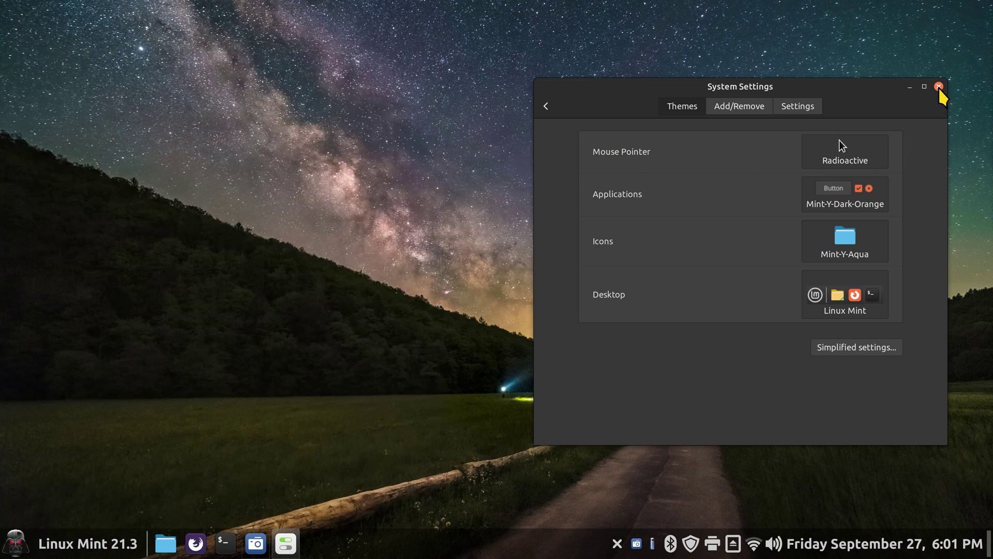
left_click(939, 86)
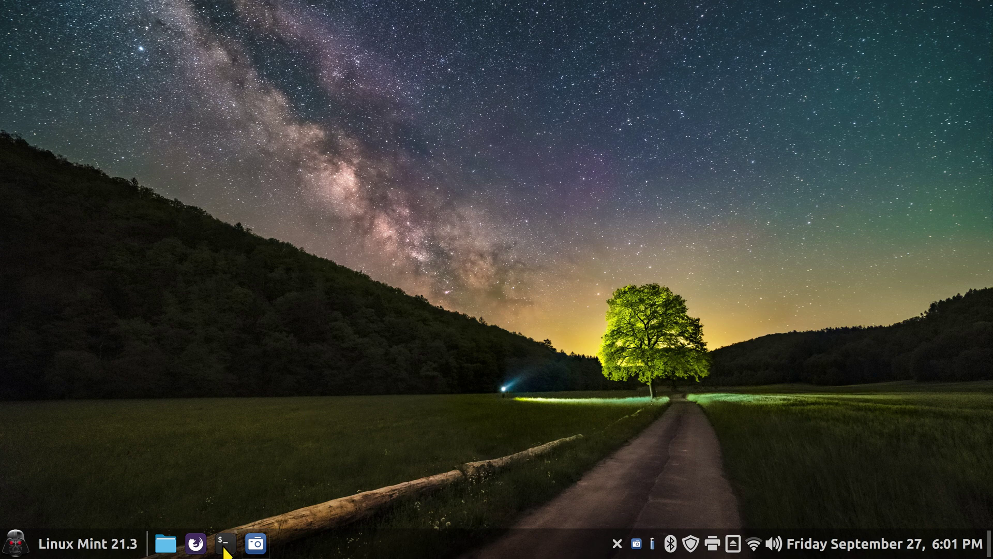
View the icon files in the hidden .icons2 folder inside Documents in the file manager, and close its window.
left_click(166, 543)
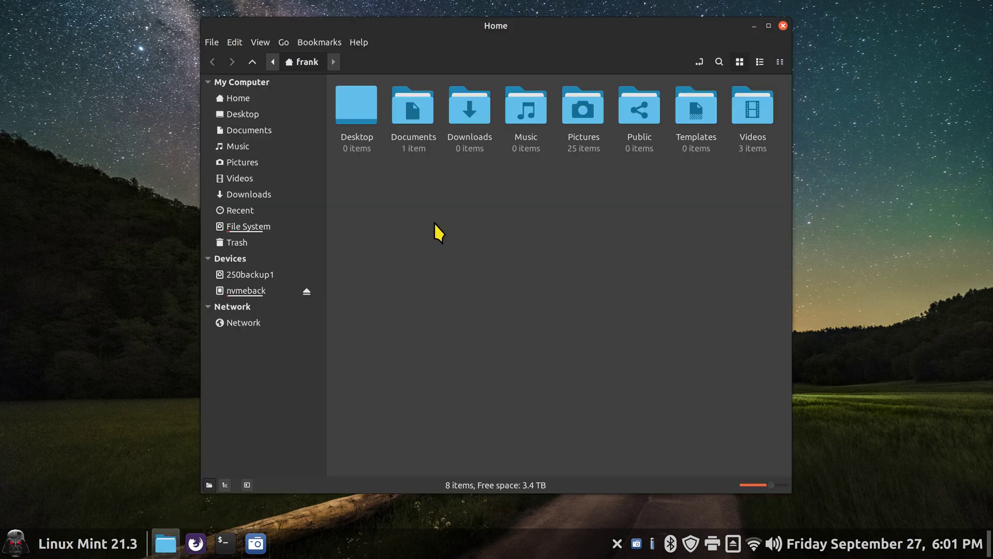
left_click(256, 133)
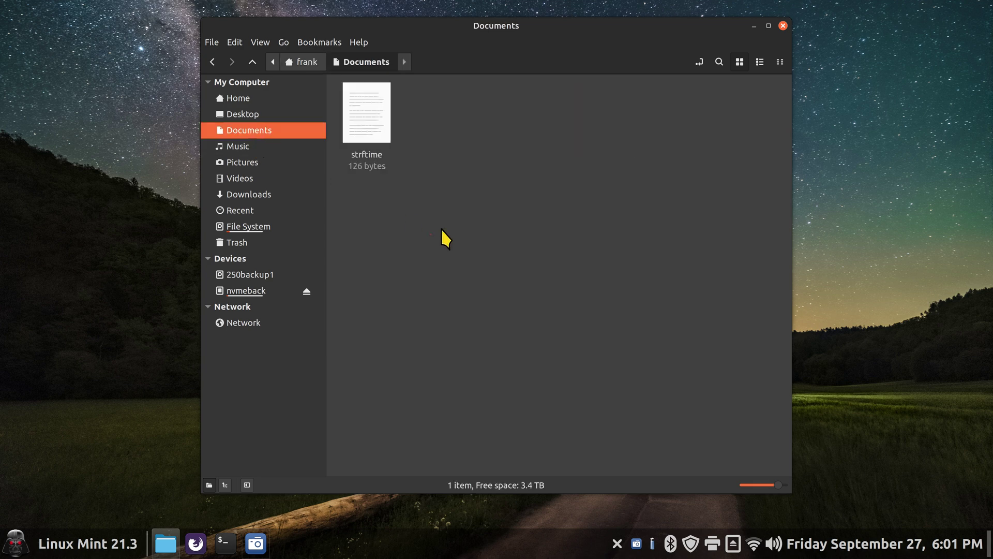
key("ctrl+h")
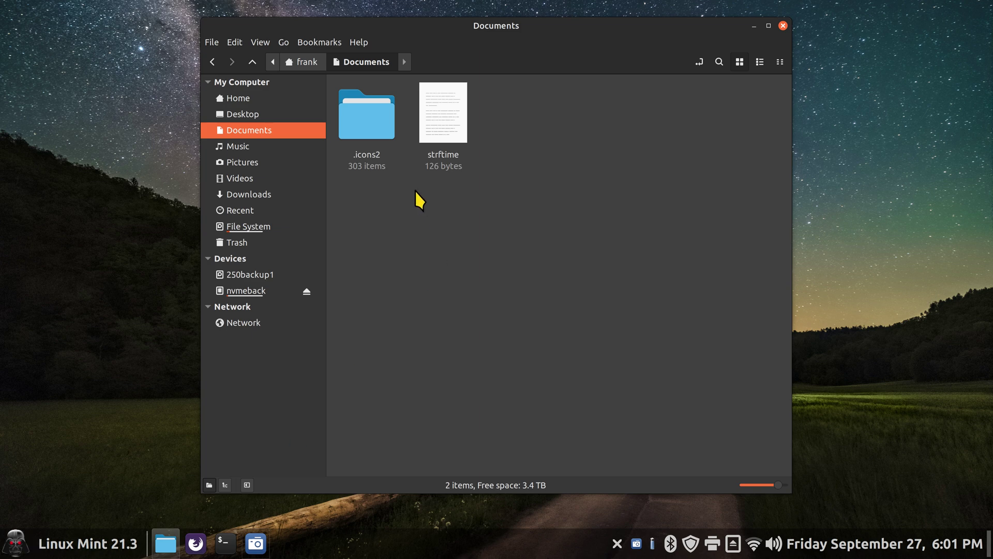
double_click(375, 125)
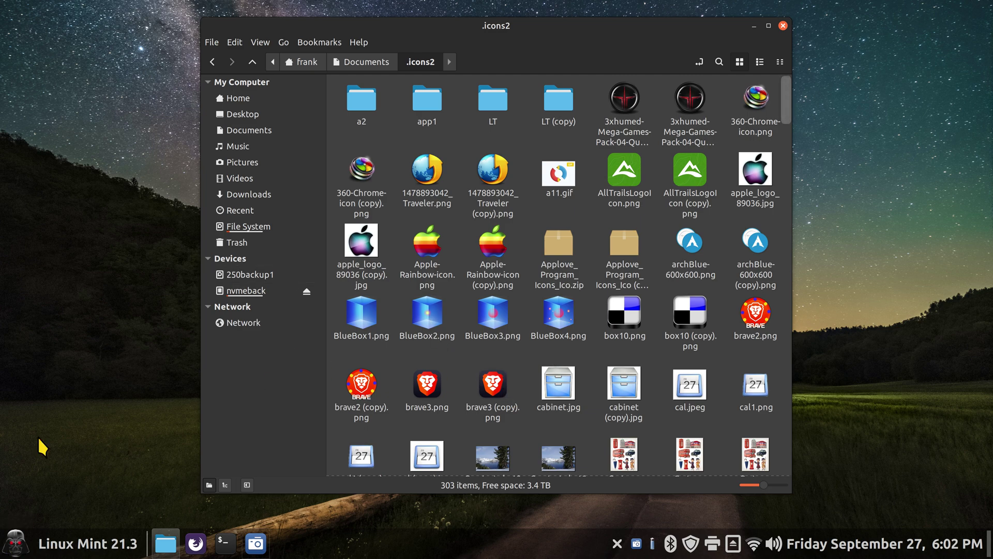
left_click(784, 26)
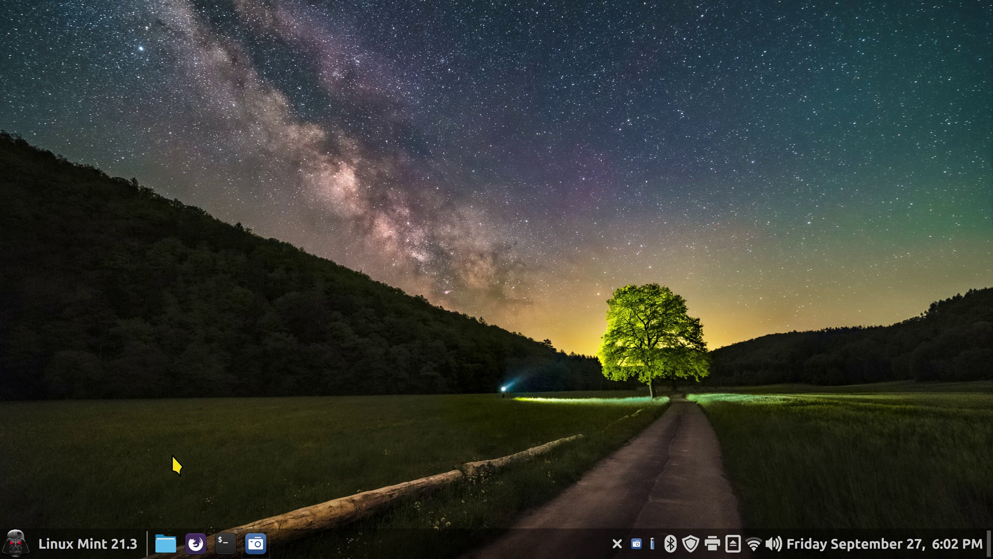
Review the Recent Files and Games categories in the application menu and close the menu.
left_click(88, 543)
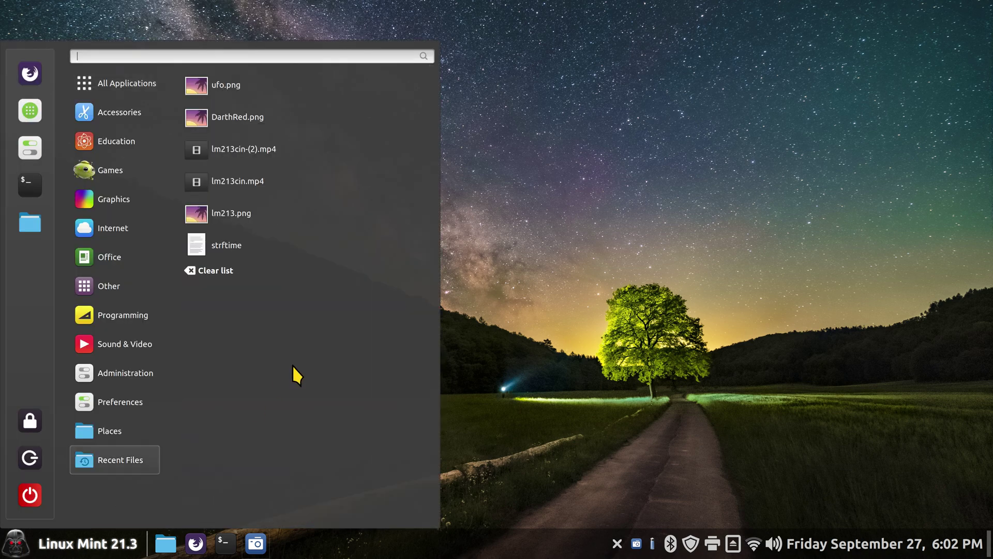
mouse_move(106, 174)
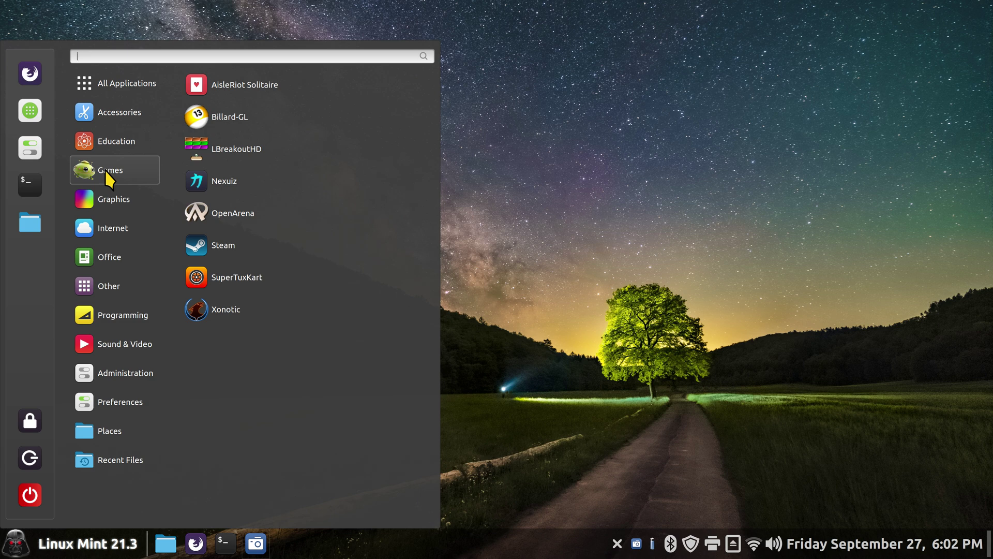
left_click(566, 153)
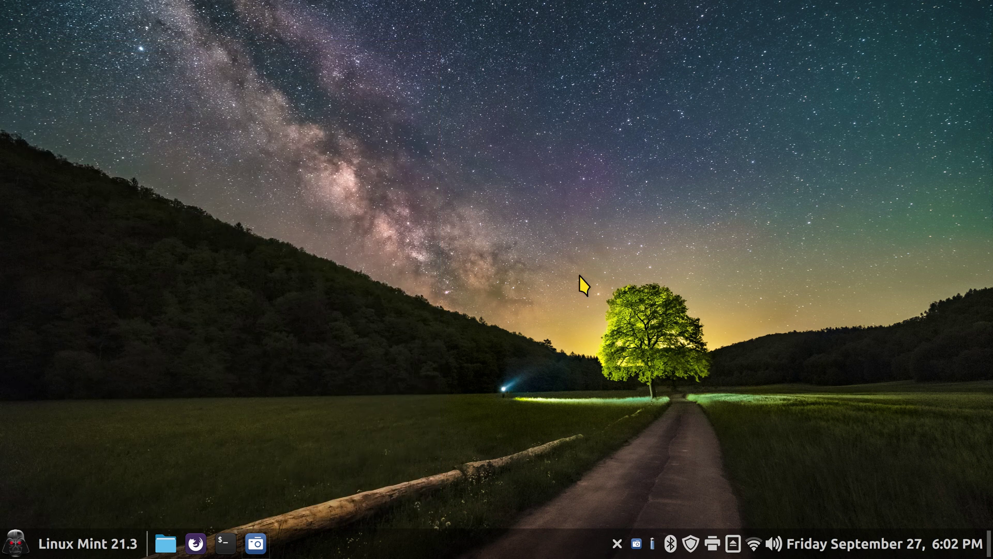